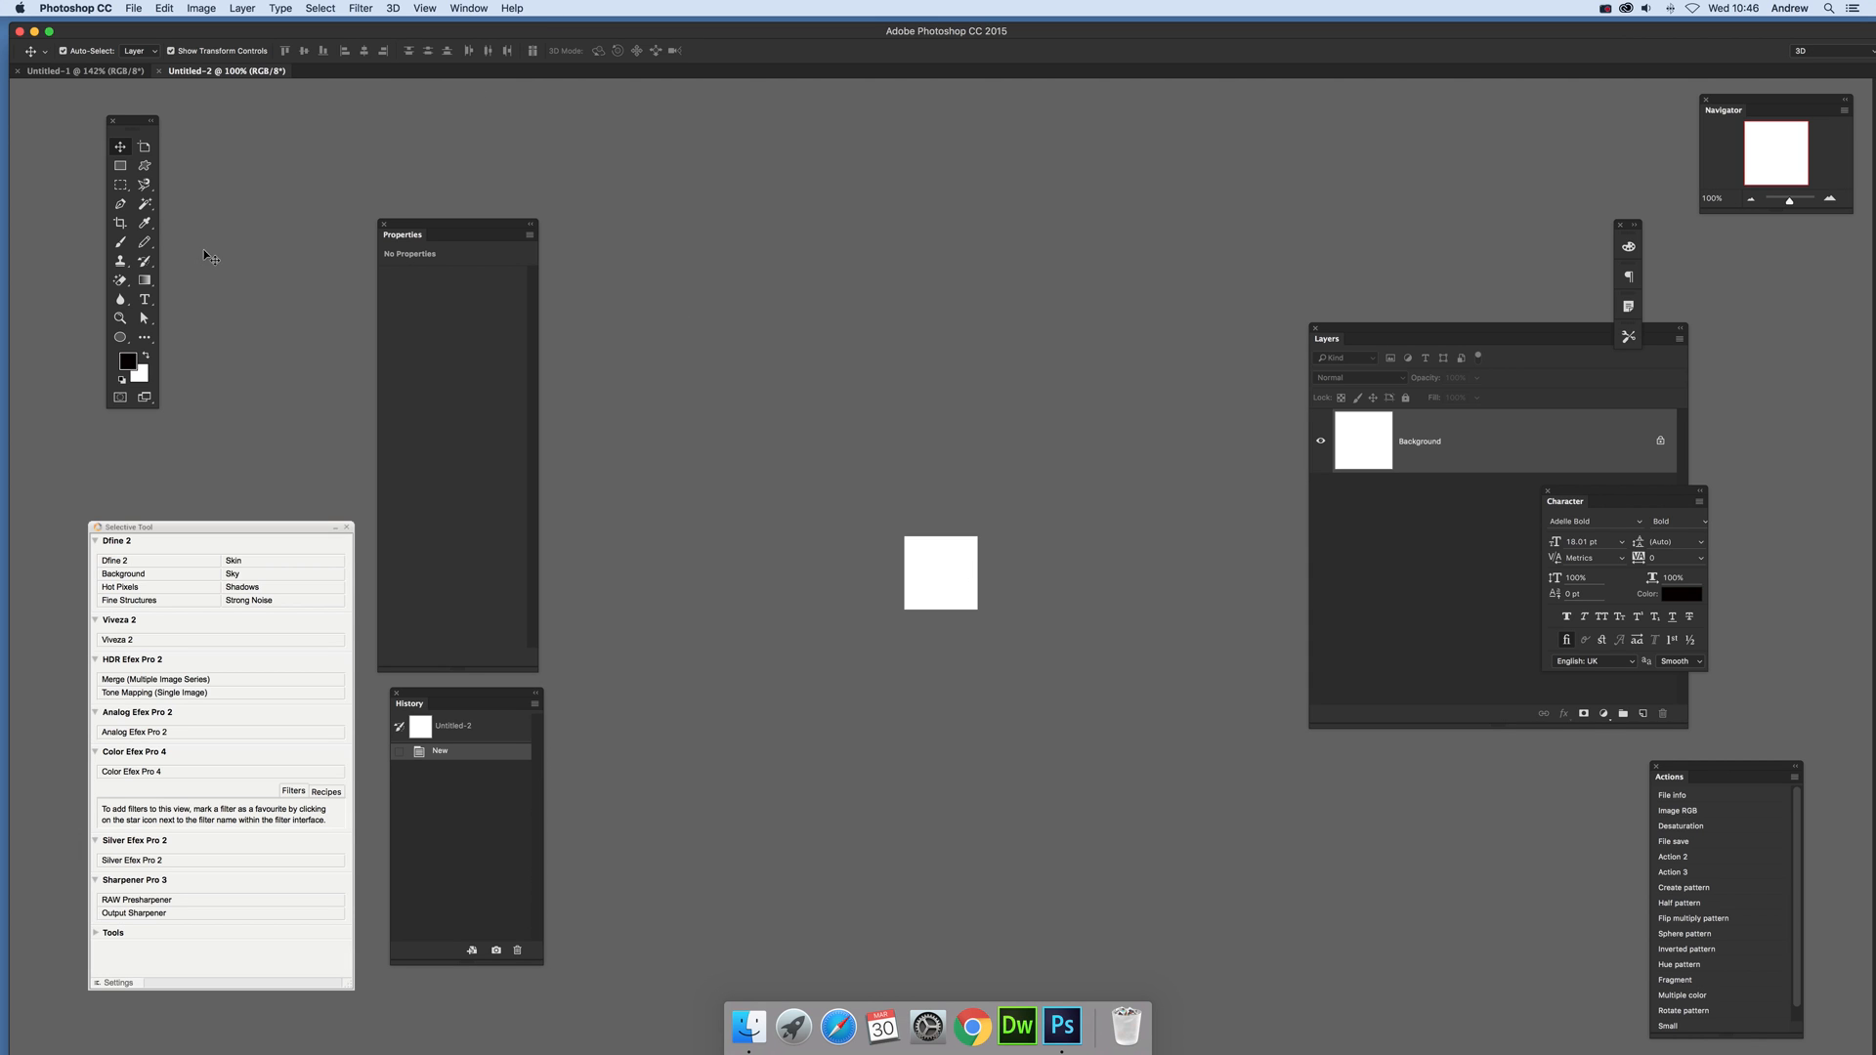
Step: Add a black letter "t" in Adelle Bold to the small canvas and enlarge it to about 85 pt near the centre
{"action": "left_click", "coordinate": [144, 299]}
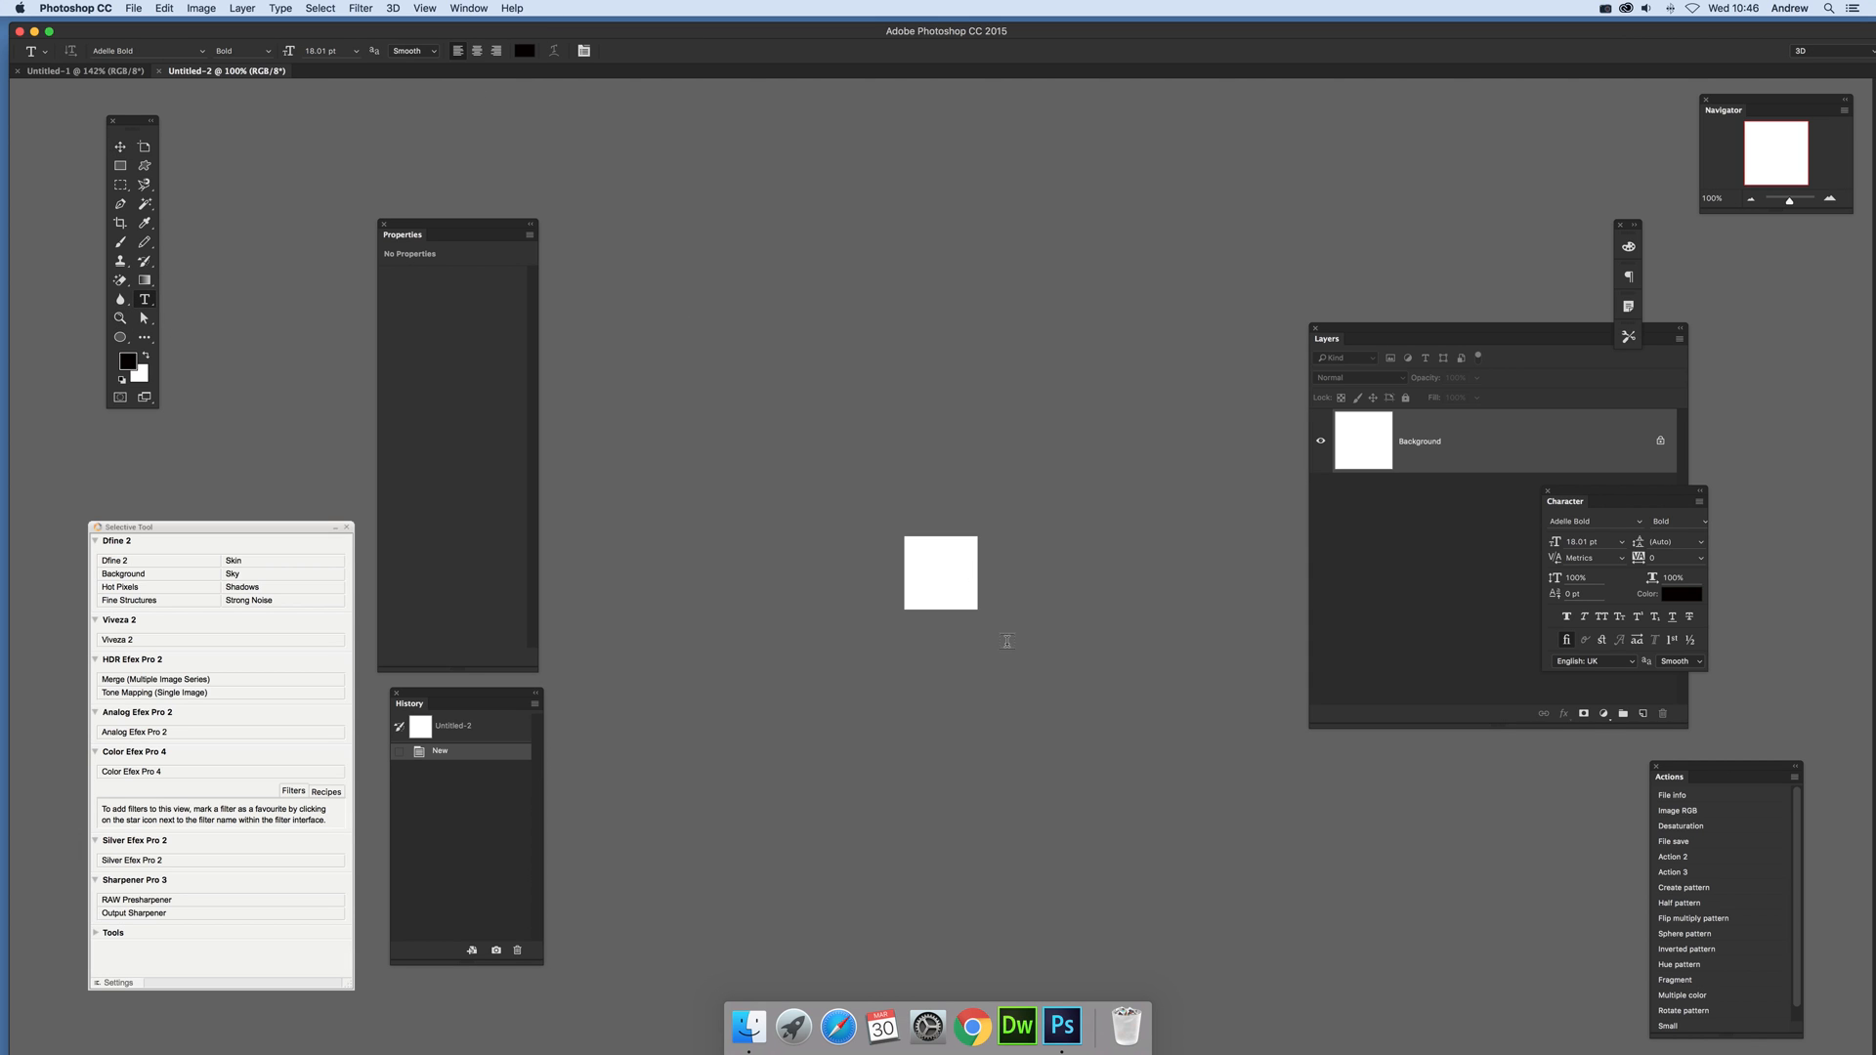
{"action": "left_click", "coordinate": [929, 580]}
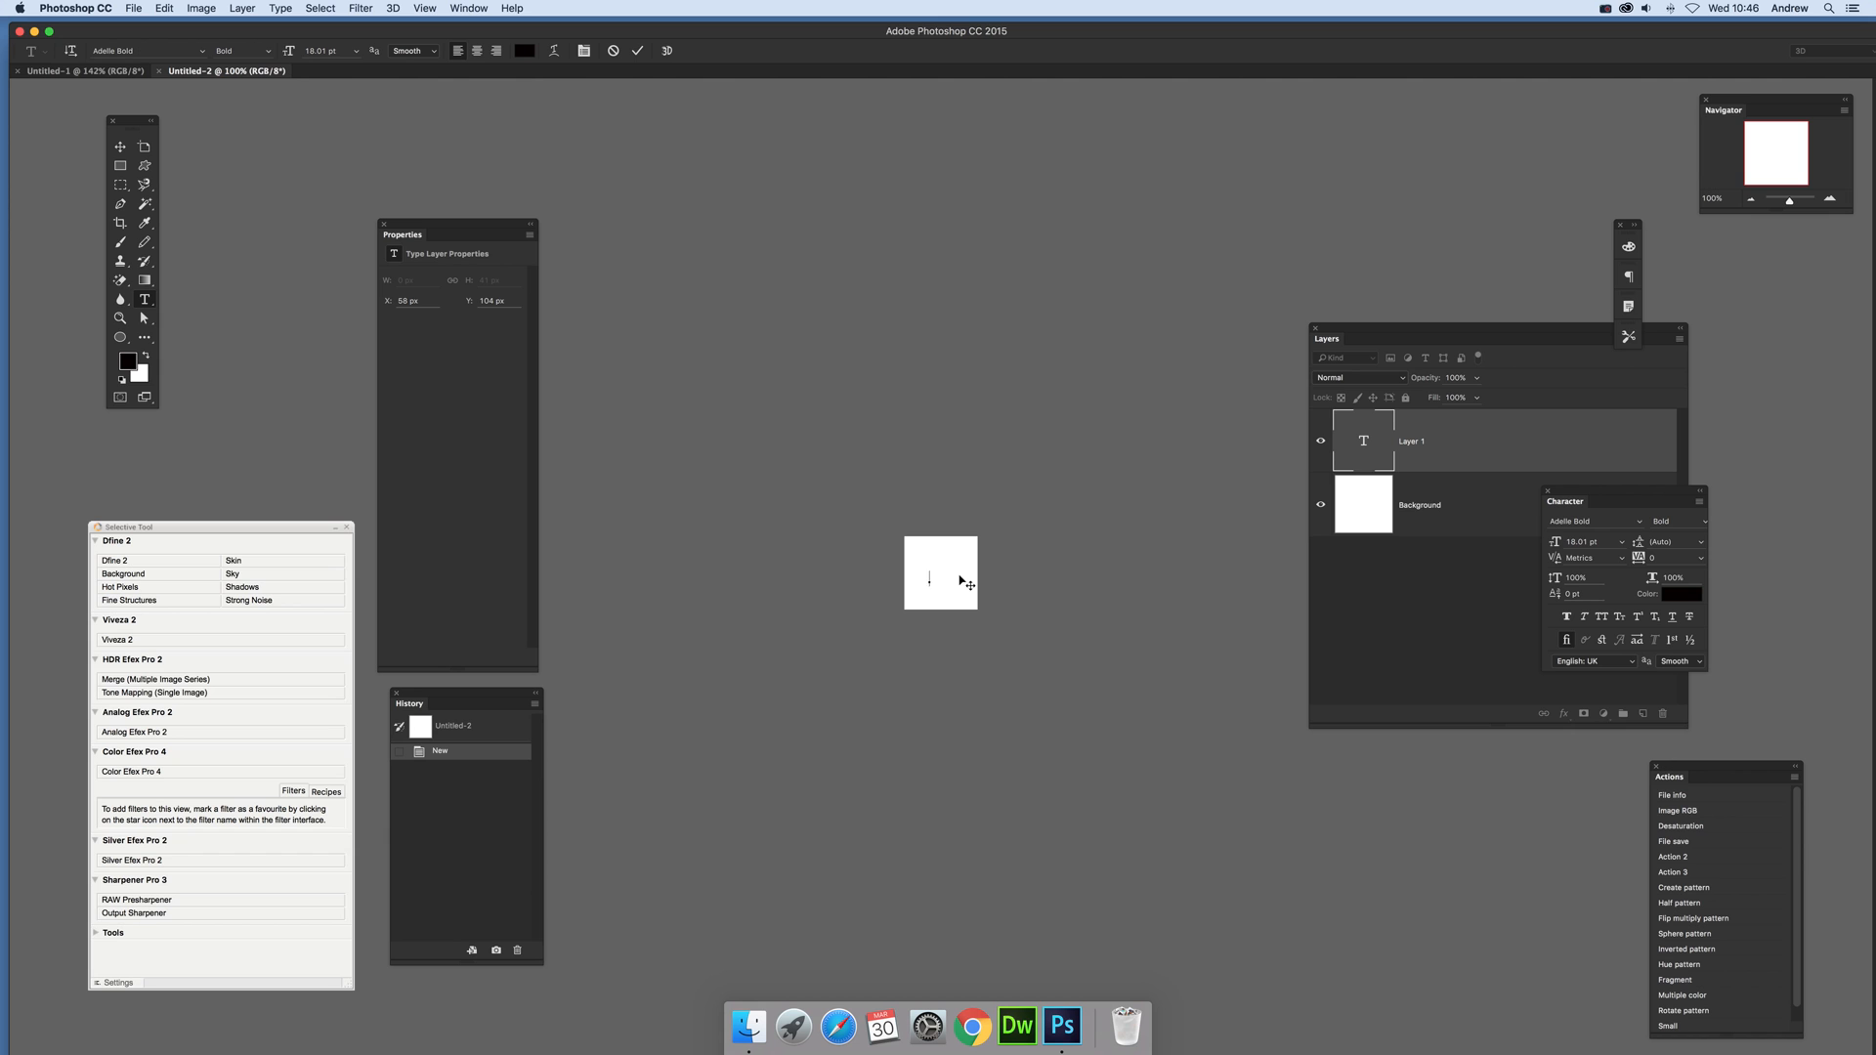
{"action": "type", "text": "t"}
{"action": "key", "text": "super+Return"}
{"action": "key", "text": "v"}
{"action": "left_click_drag", "start_coordinate": [934, 580], "coordinate": [961, 619]}
{"action": "key", "text": "Return"}
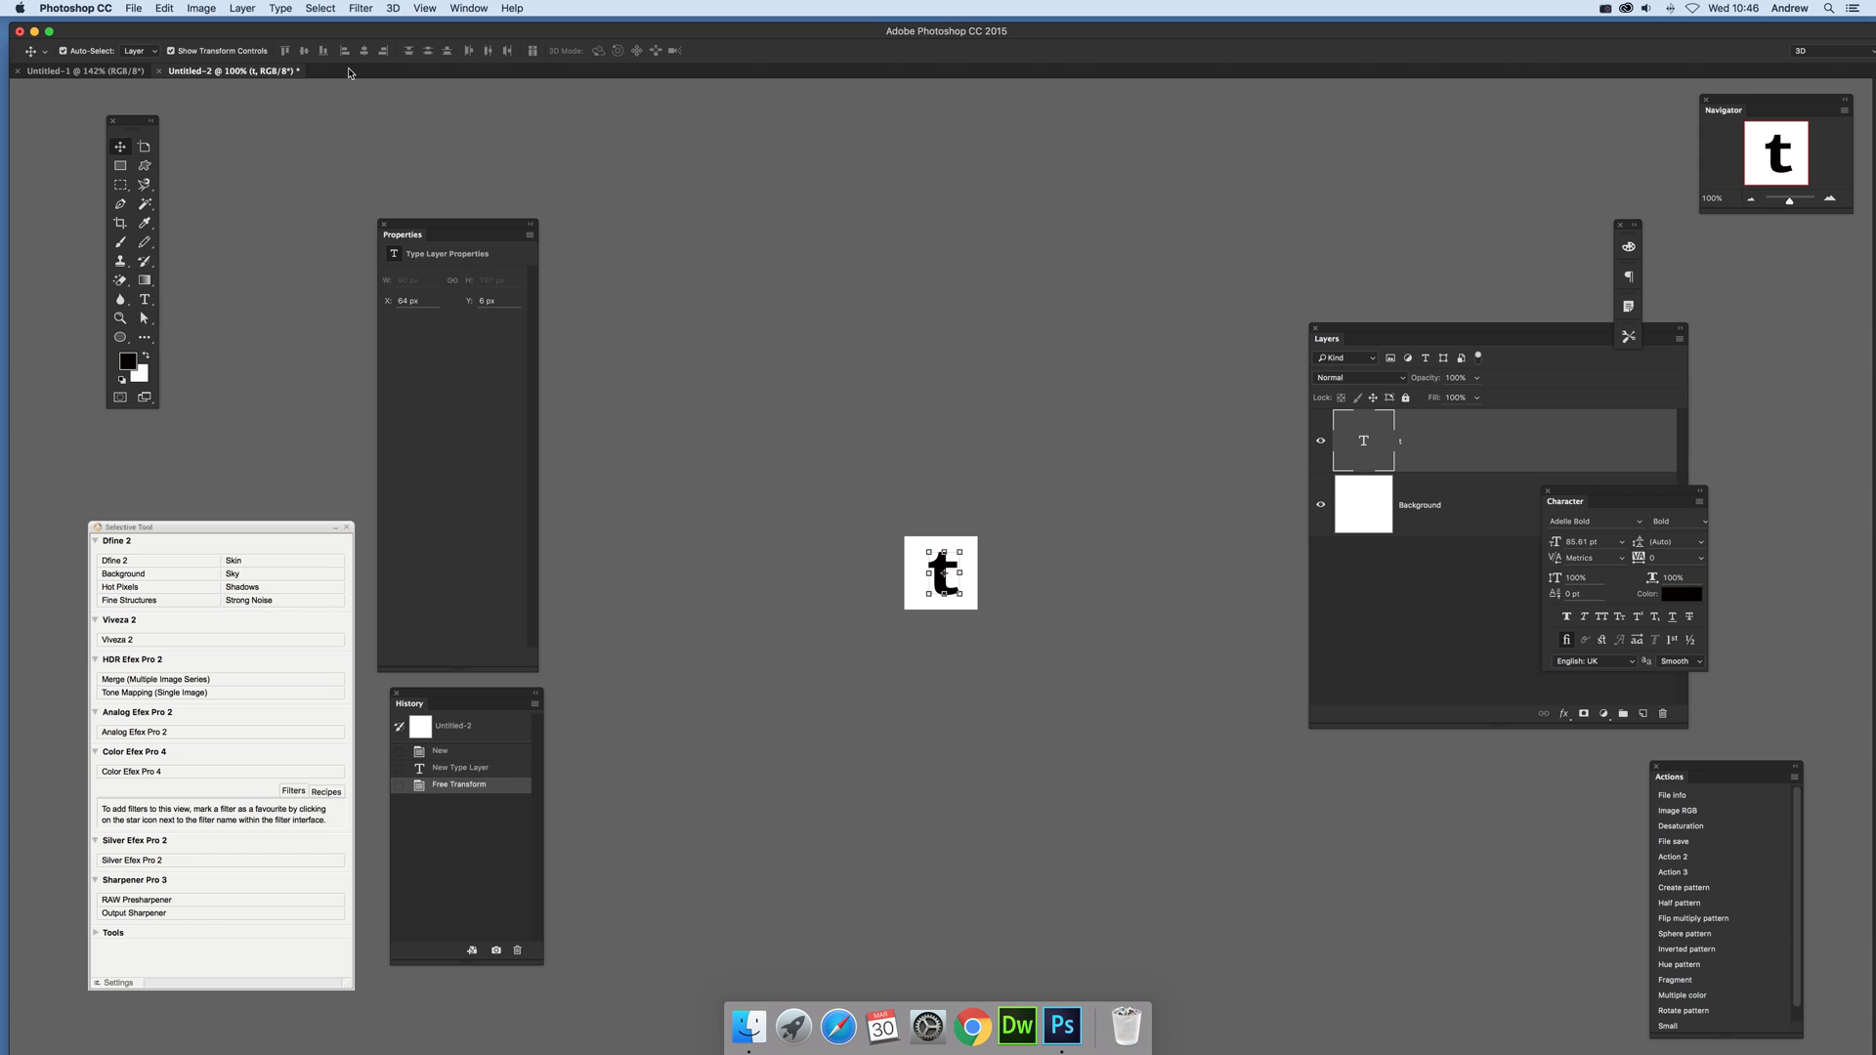
Step: Apply a green Color Overlay layer style to the letter "t"
{"action": "left_click", "coordinate": [252, 9]}
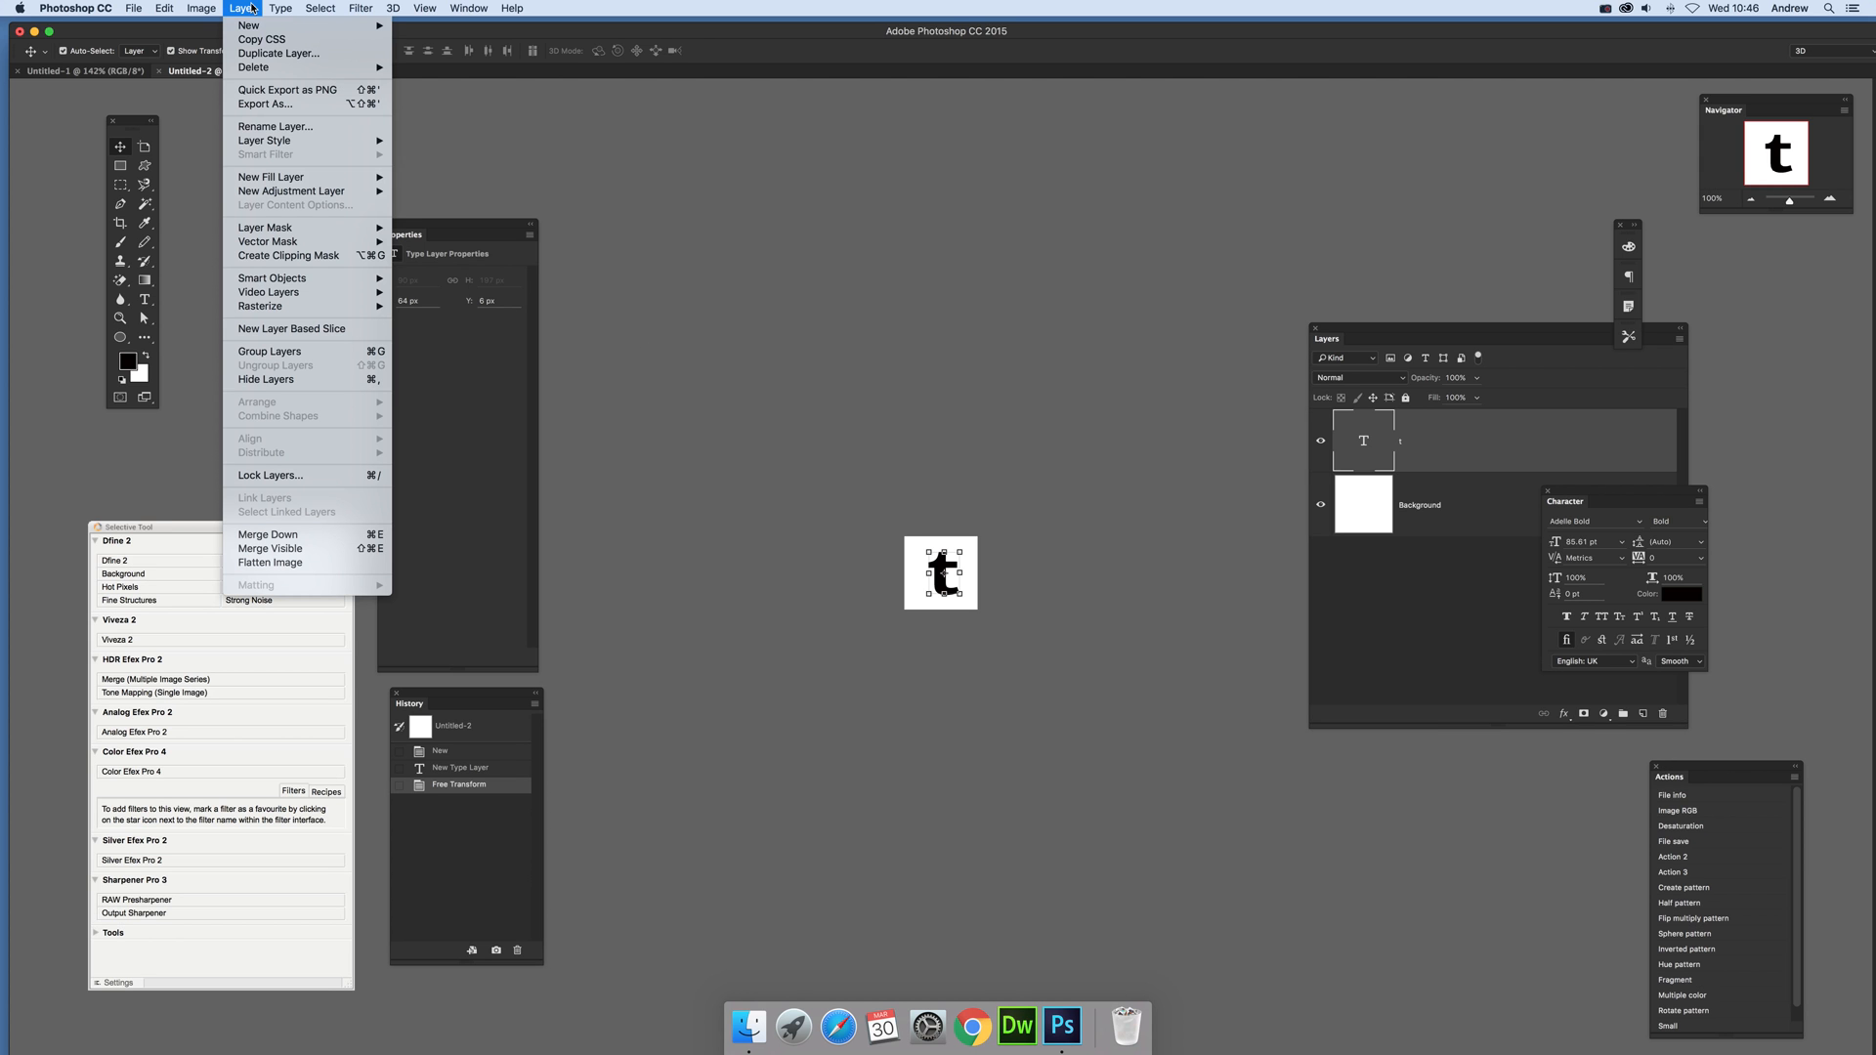
{"action": "mouse_move", "coordinate": [323, 141]}
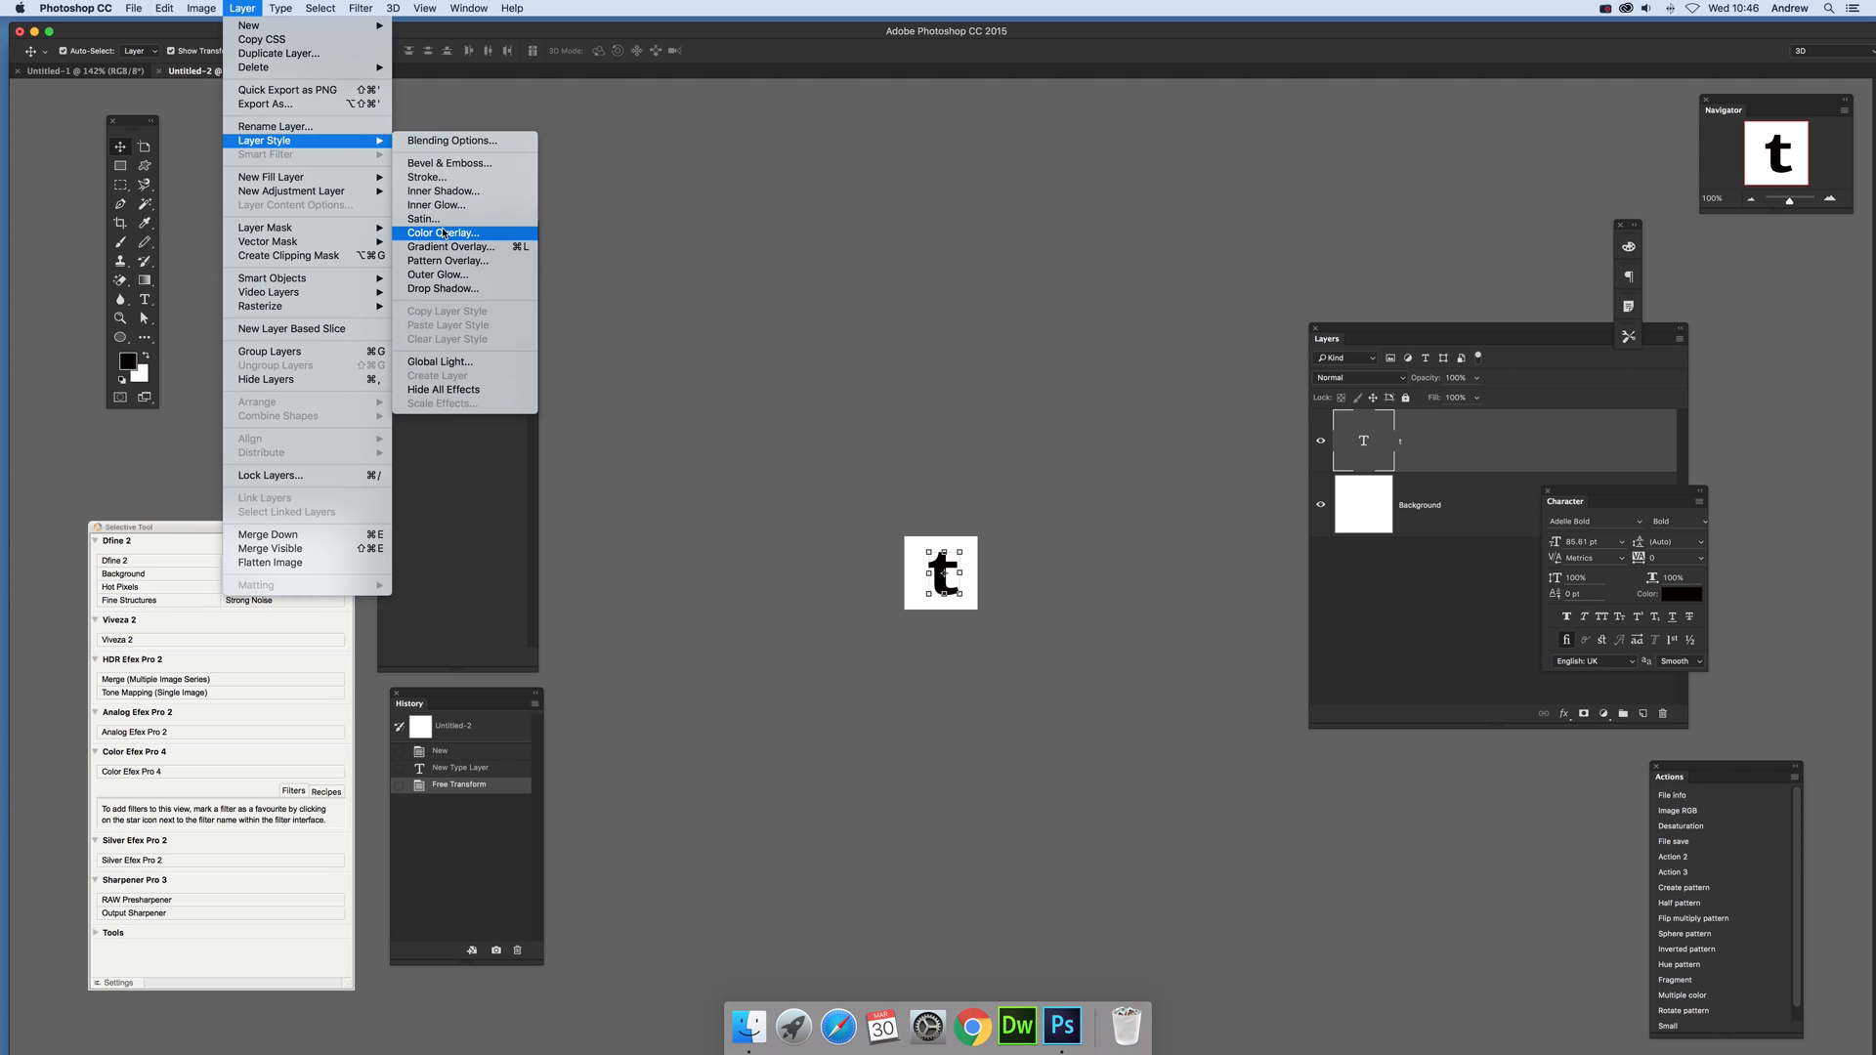
{"action": "left_click", "coordinate": [443, 235]}
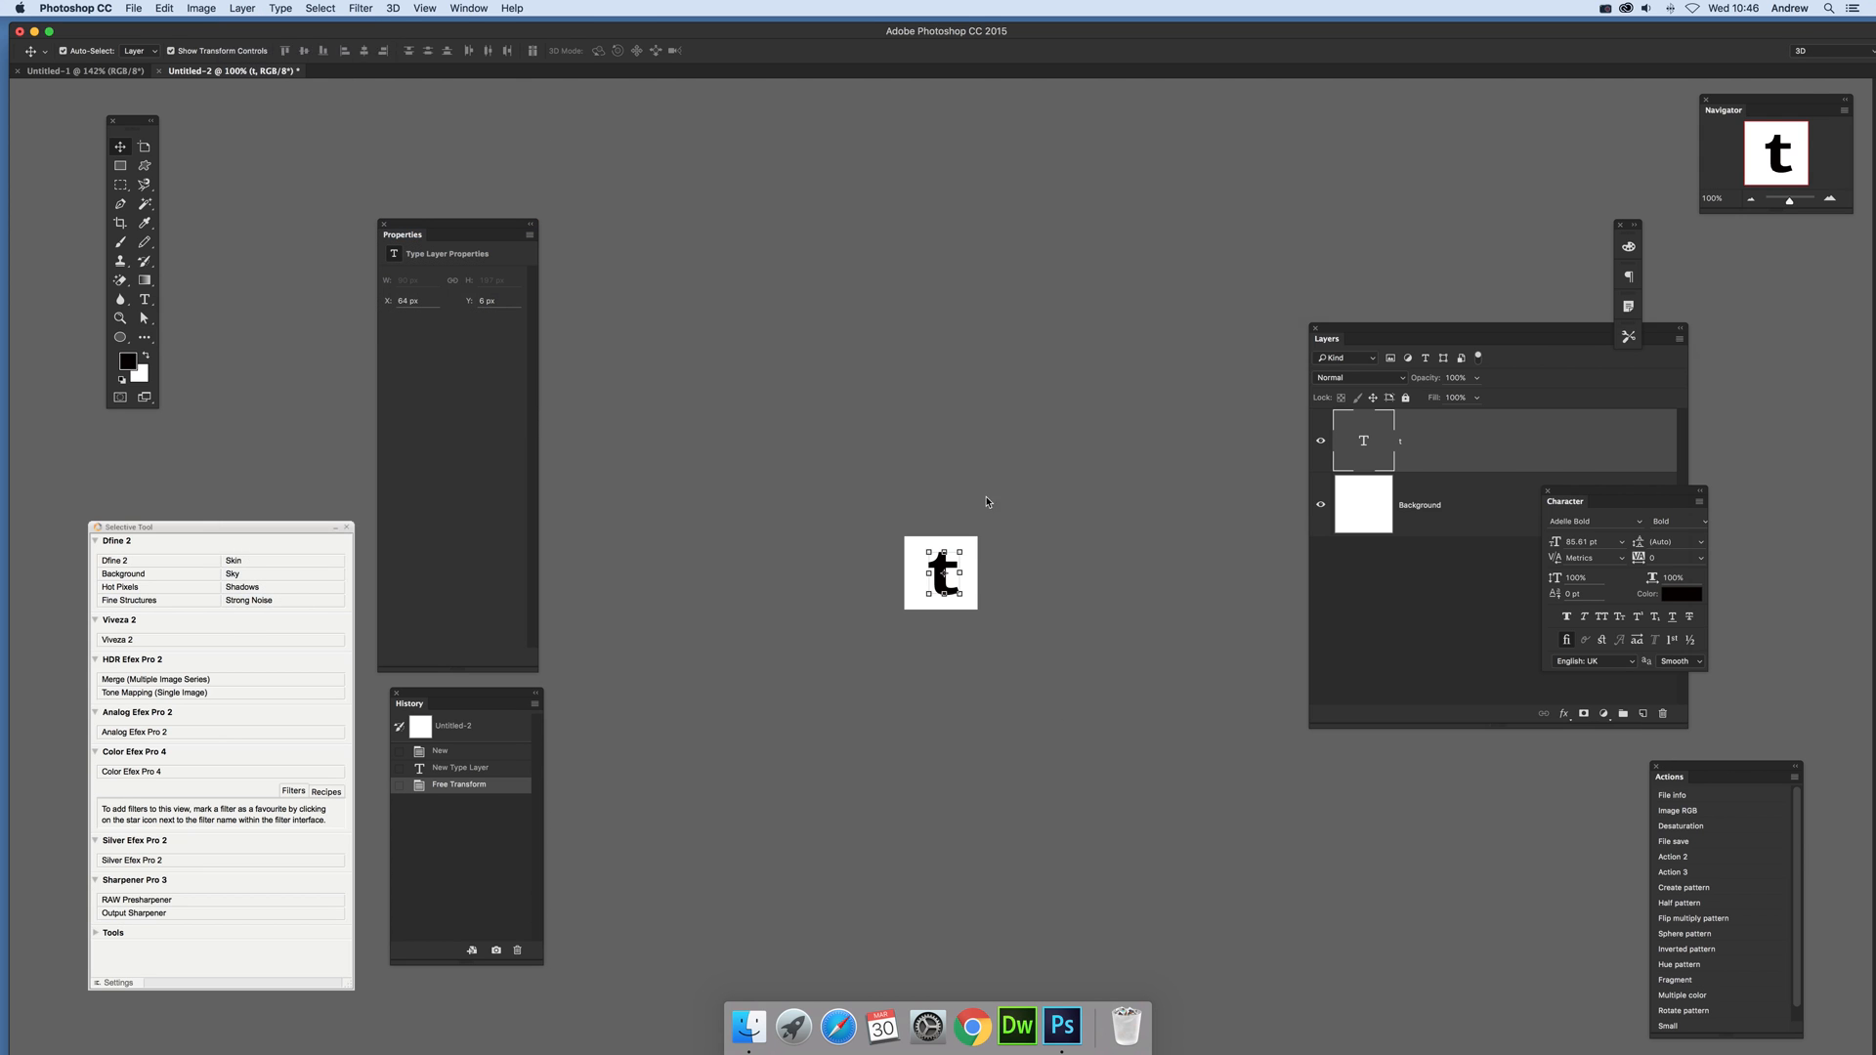
{"action": "left_click", "coordinate": [1624, 377]}
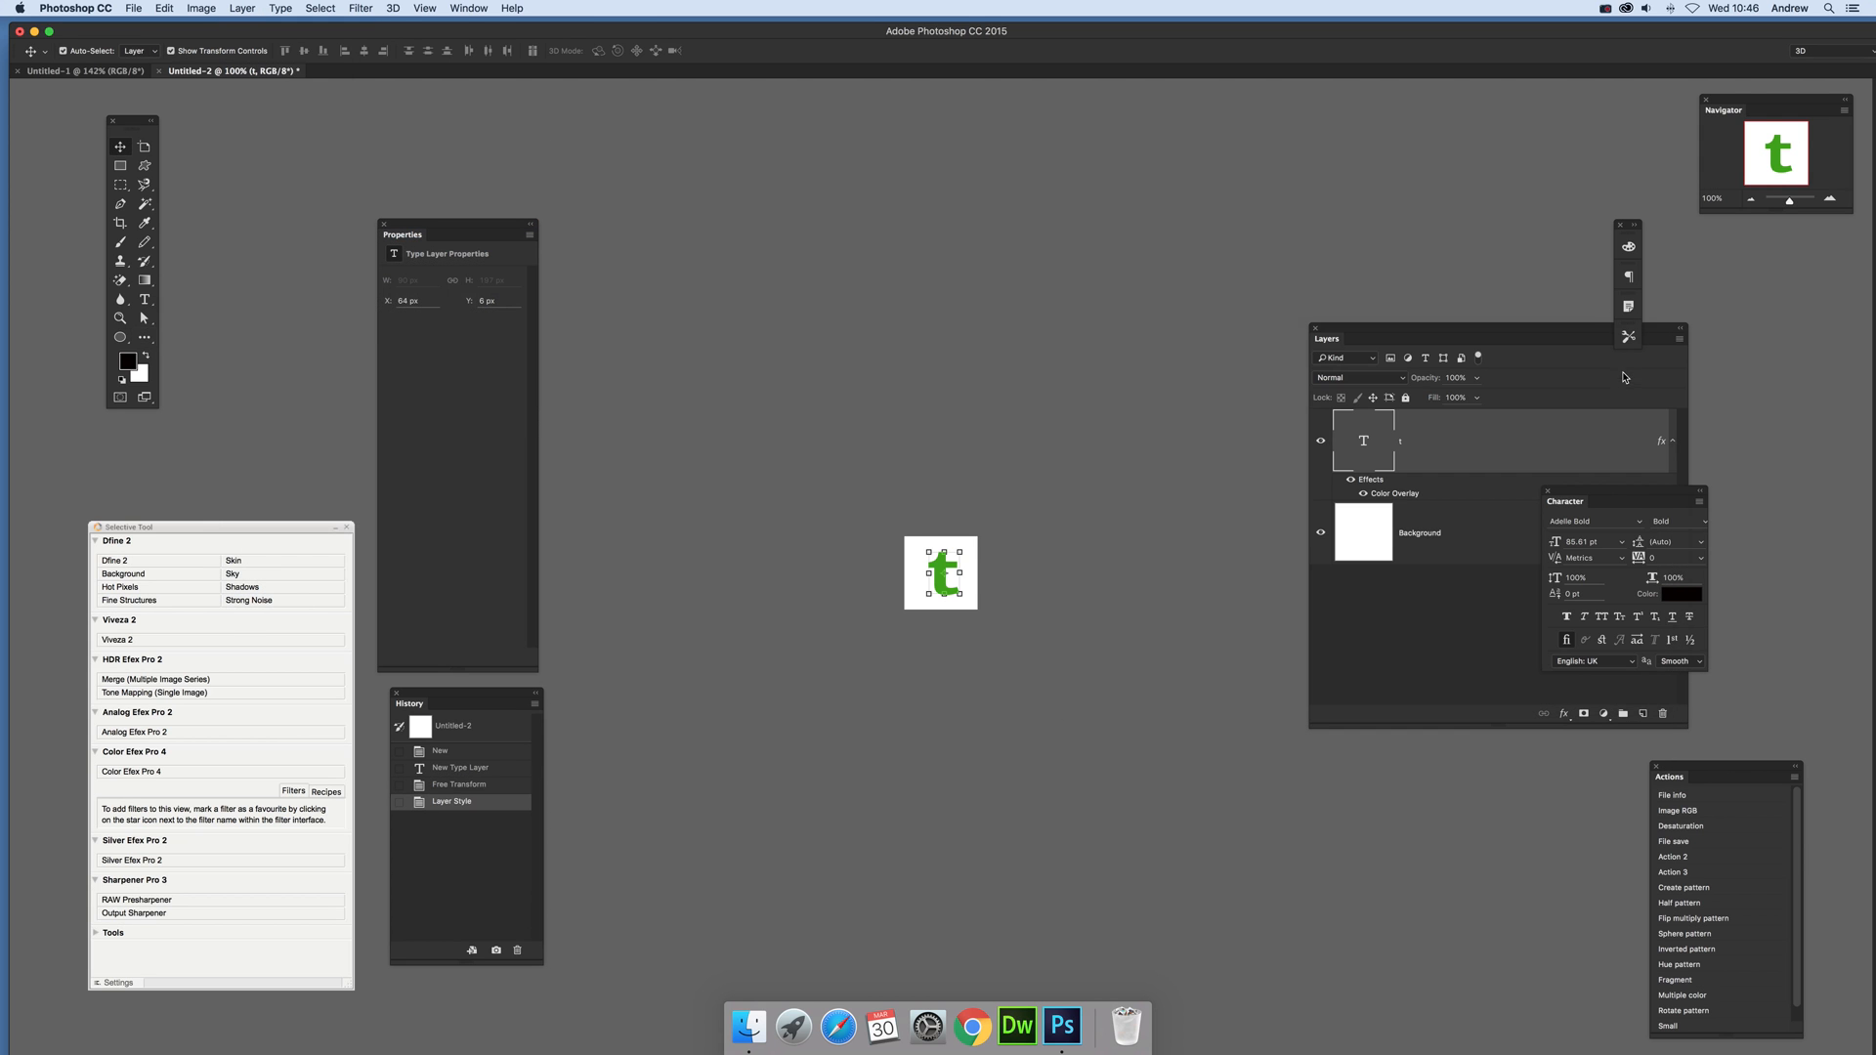
Step: Delete the Background layer and define the green "t" on transparency as a pattern
{"action": "left_click", "coordinate": [1476, 548]}
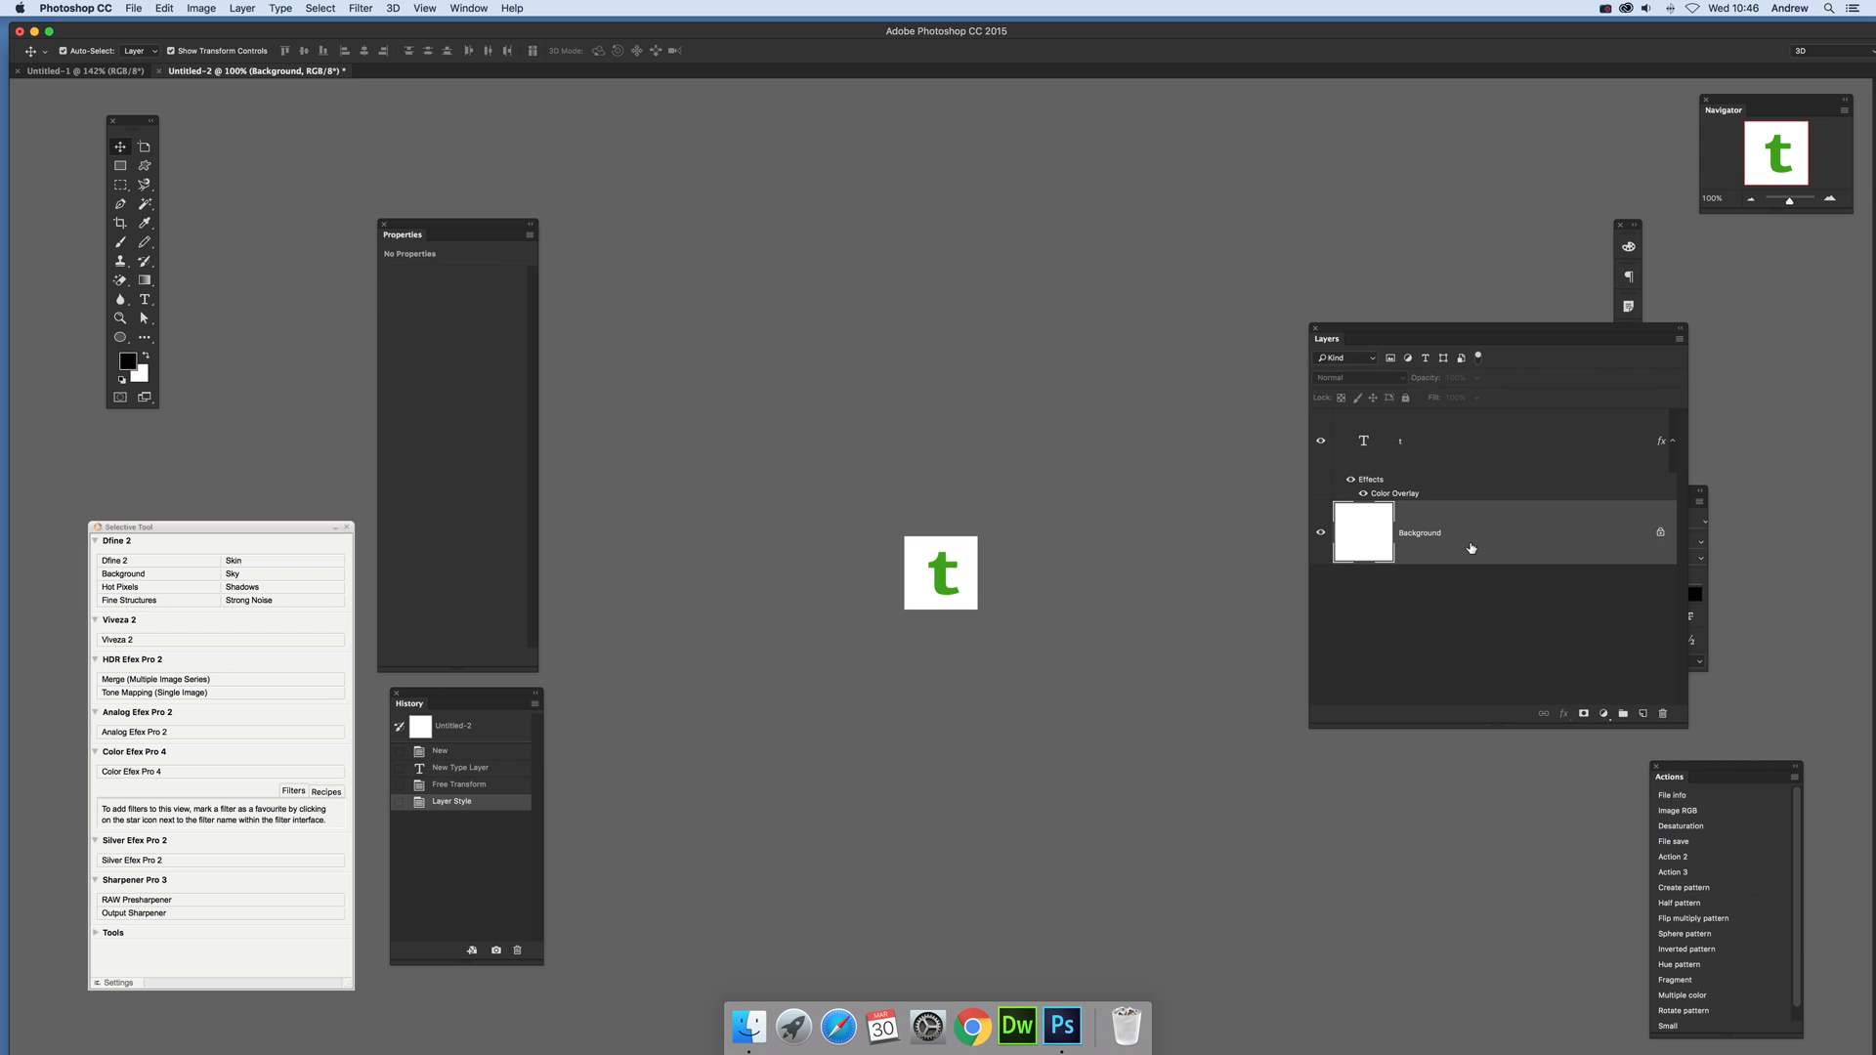
{"action": "key", "text": "BackSpace"}
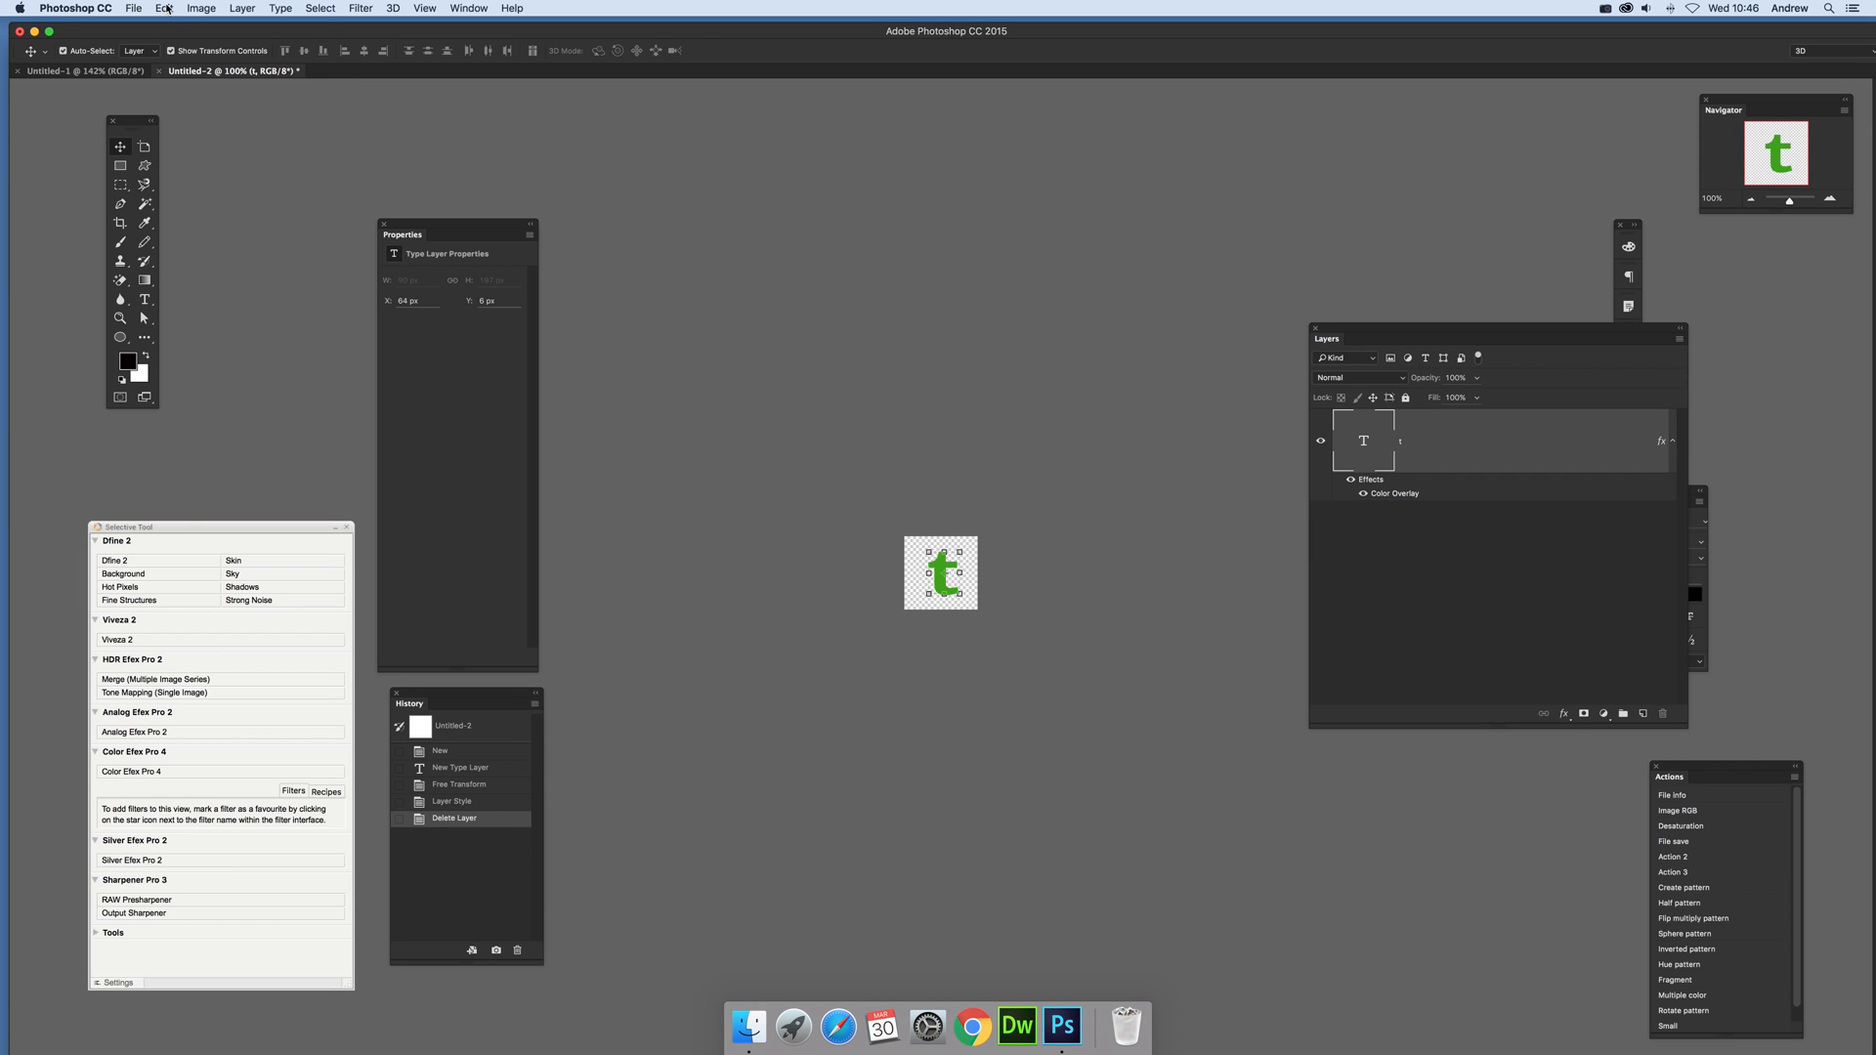
{"action": "left_click", "coordinate": [166, 9]}
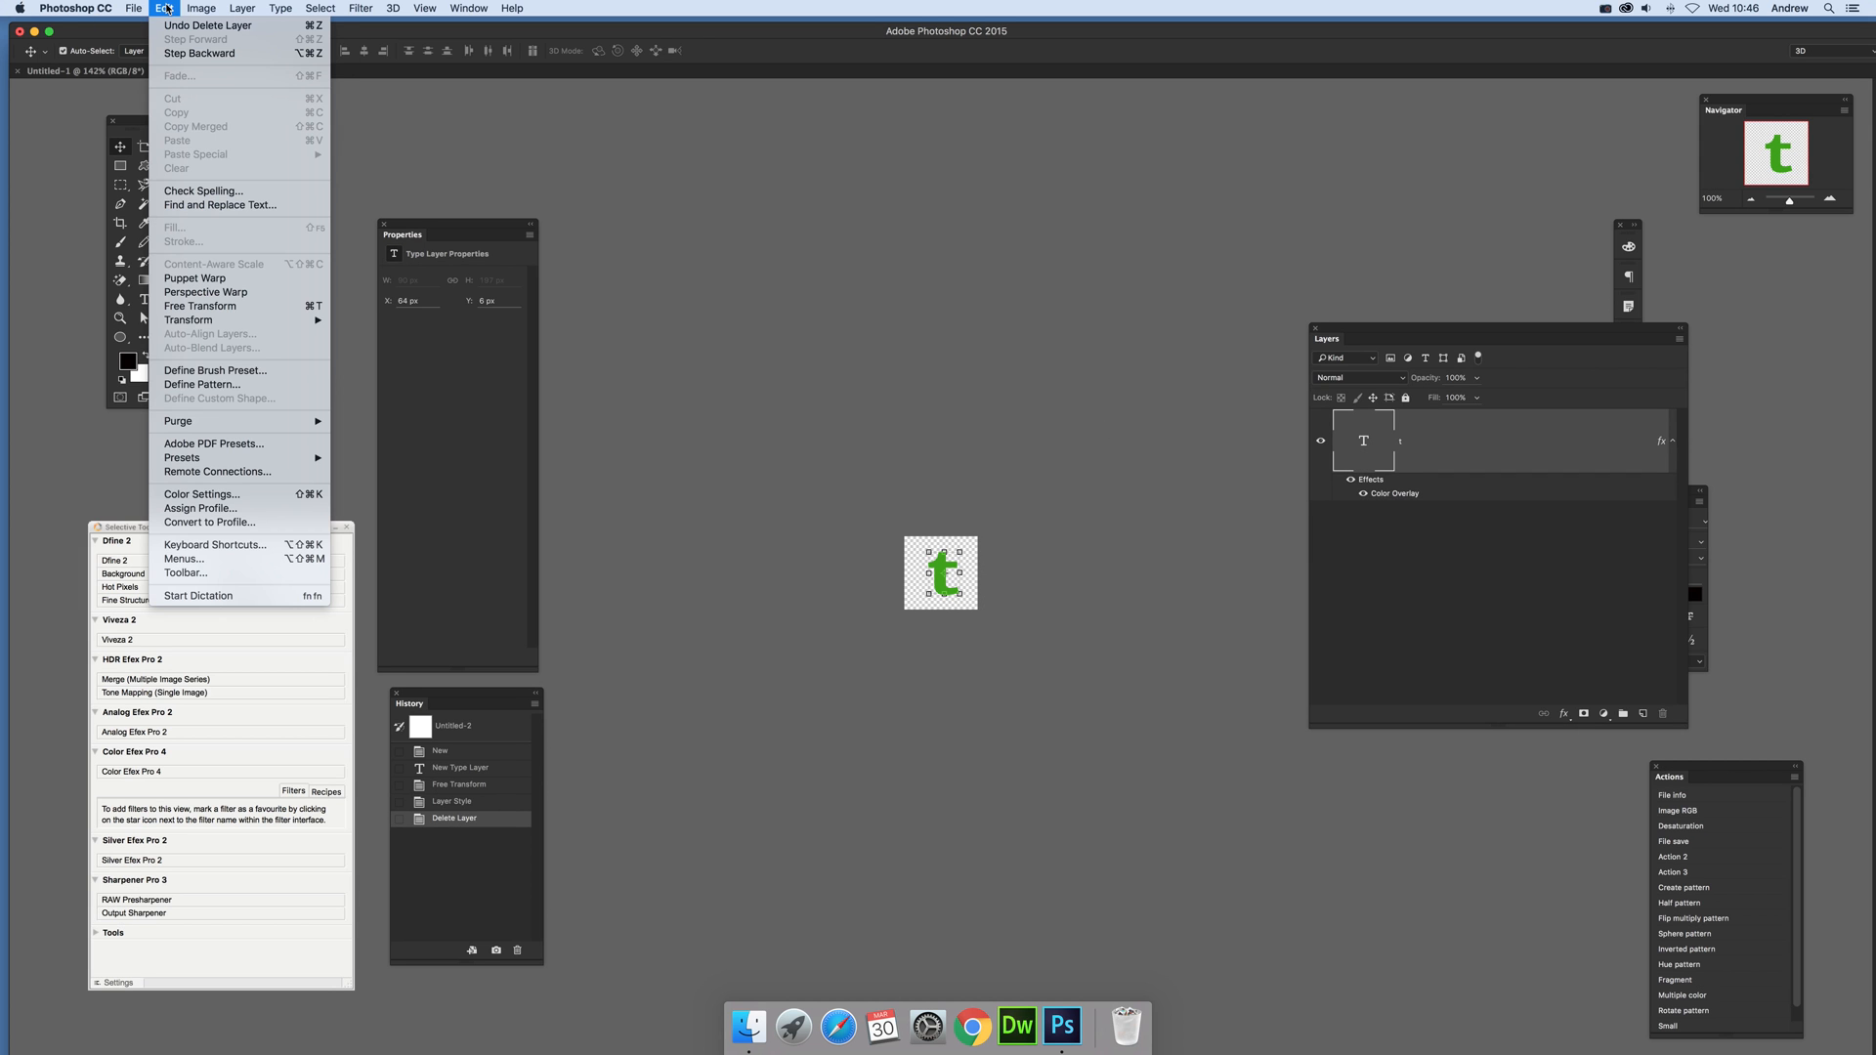
{"action": "left_click", "coordinate": [195, 386]}
{"action": "left_click", "coordinate": [1114, 479]}
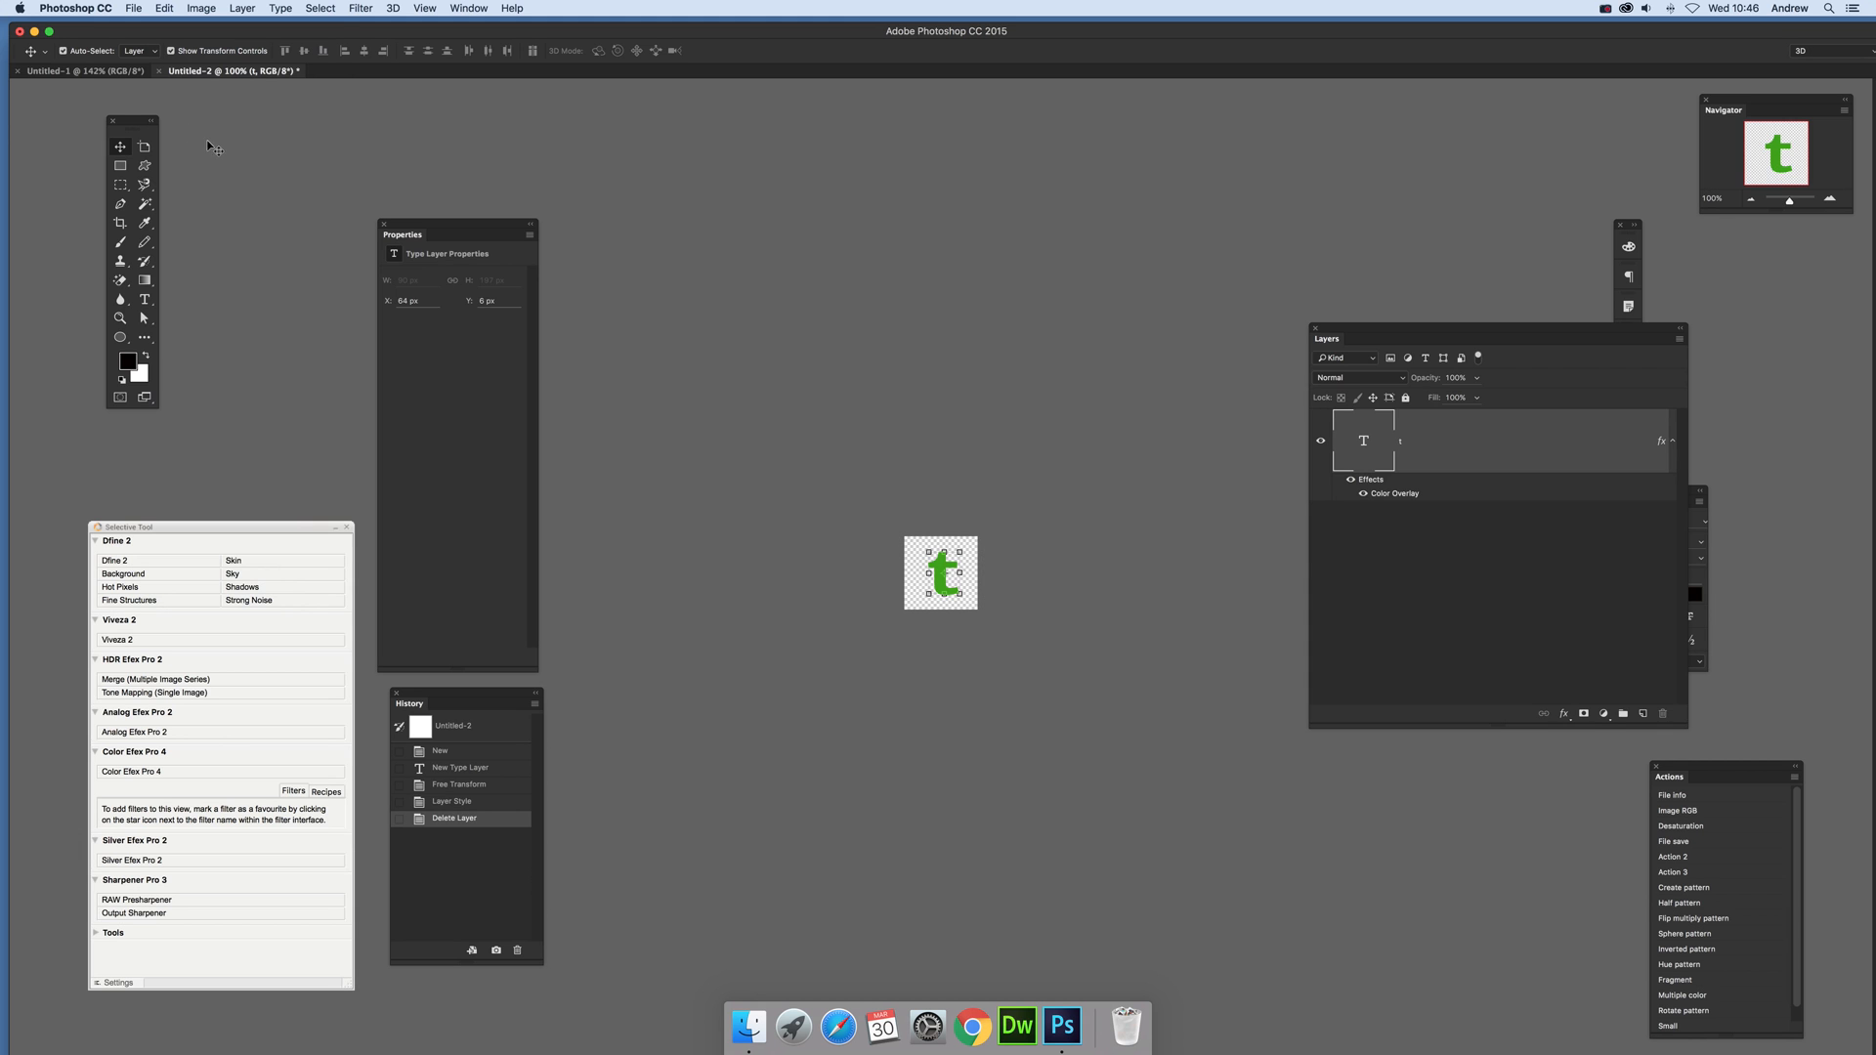
Step: In the Untitled-1 document, set up a Random Fill scripted pattern fill using the smaller green "t" pattern
{"action": "left_click", "coordinate": [91, 73]}
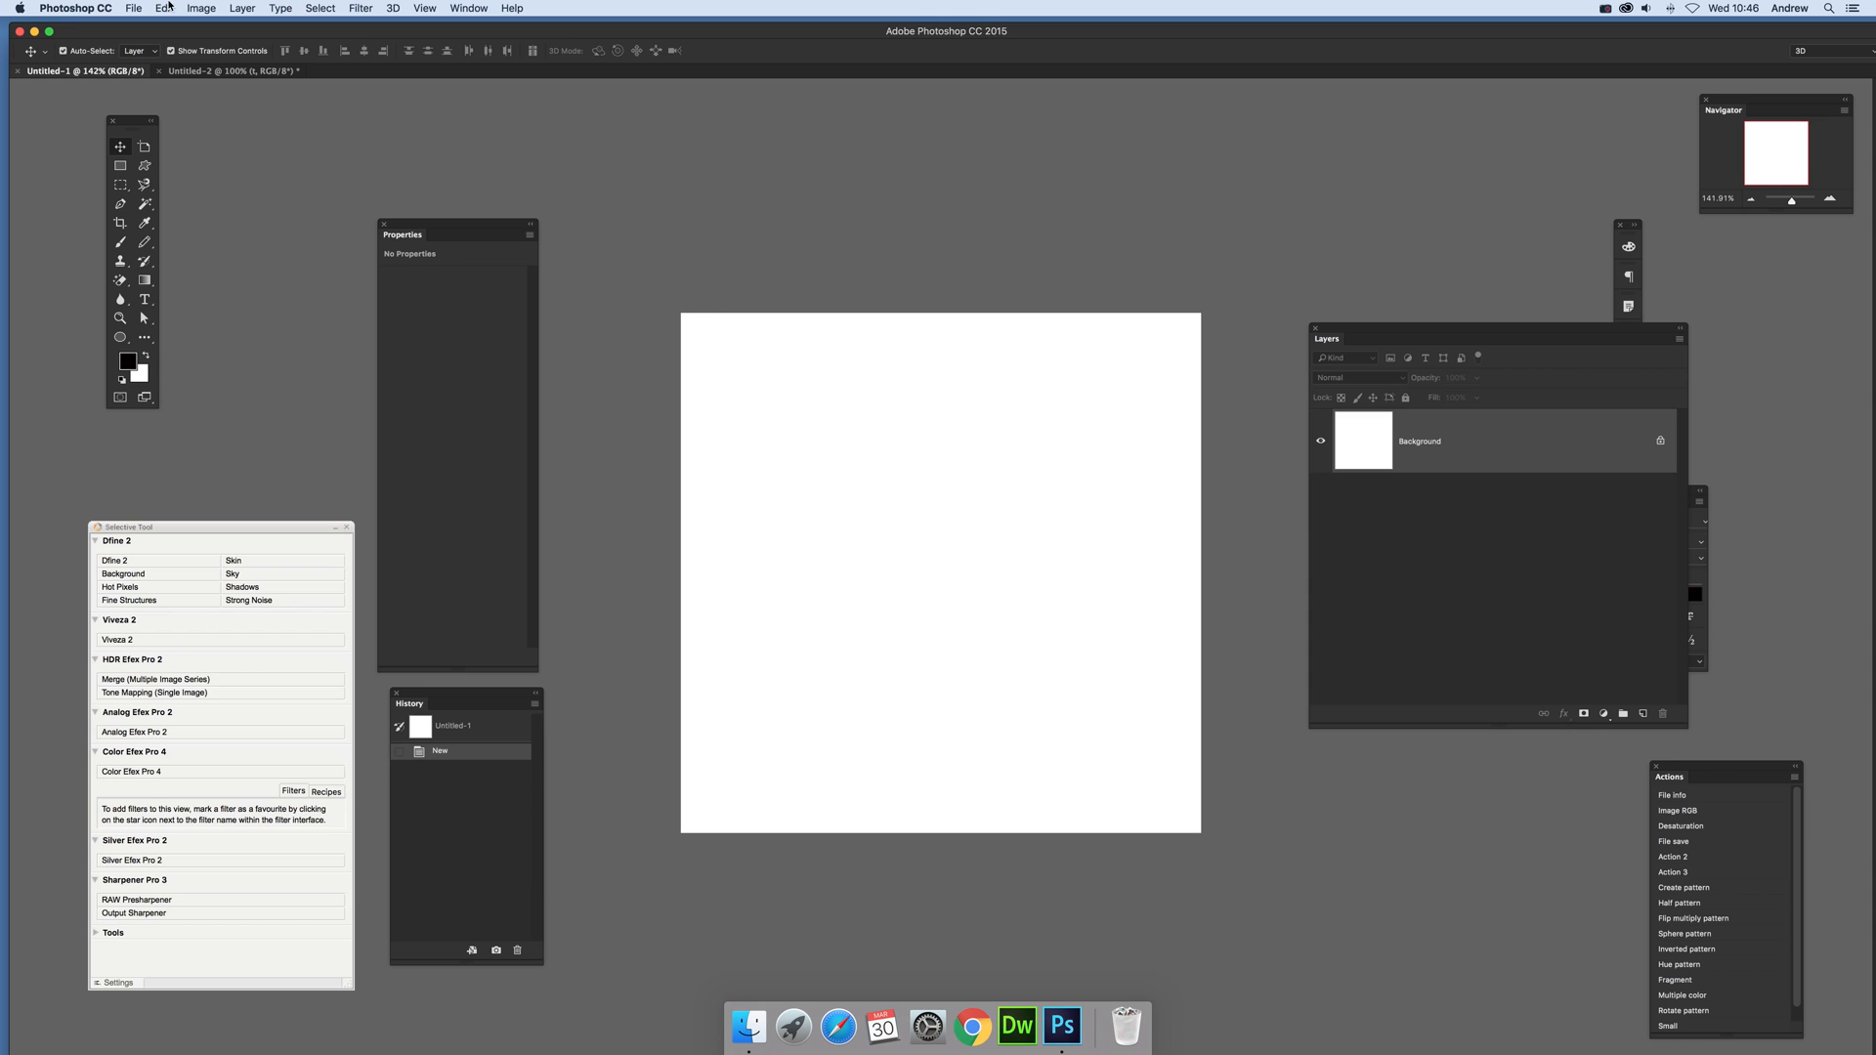
{"action": "left_click", "coordinate": [164, 9]}
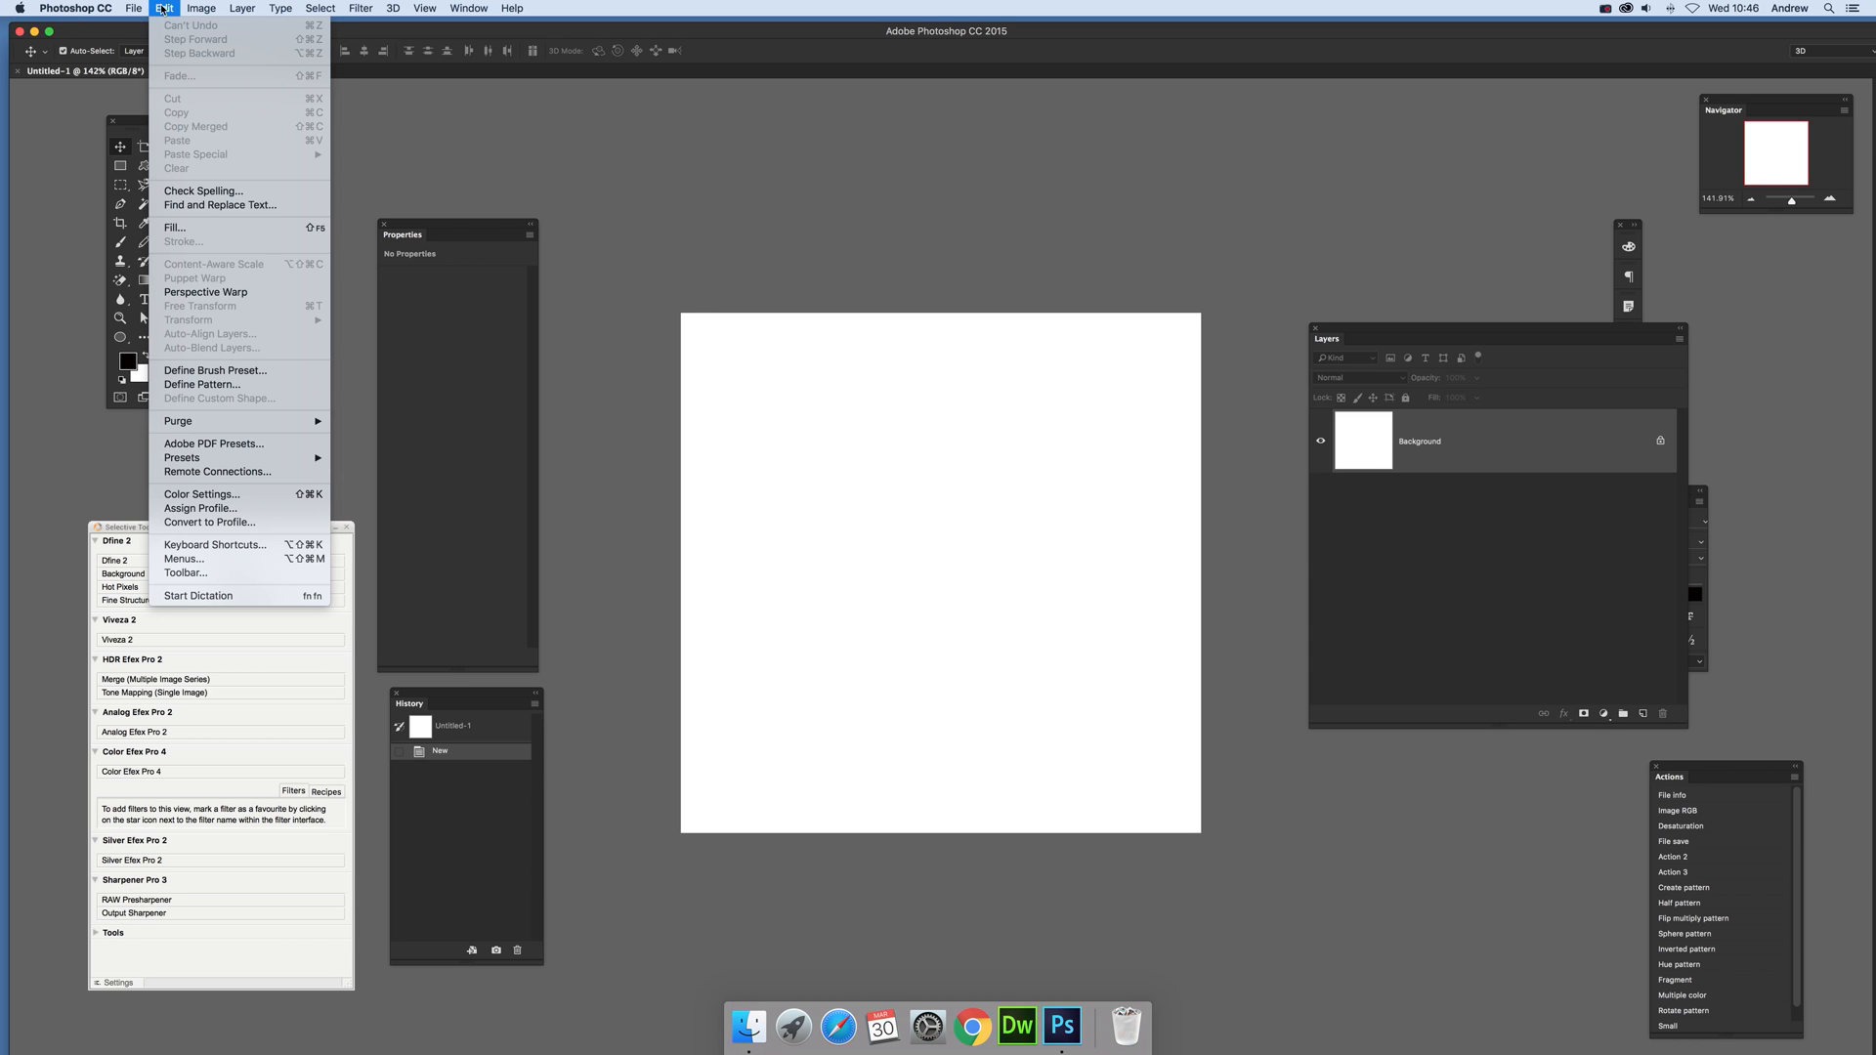
{"action": "left_click", "coordinate": [174, 227]}
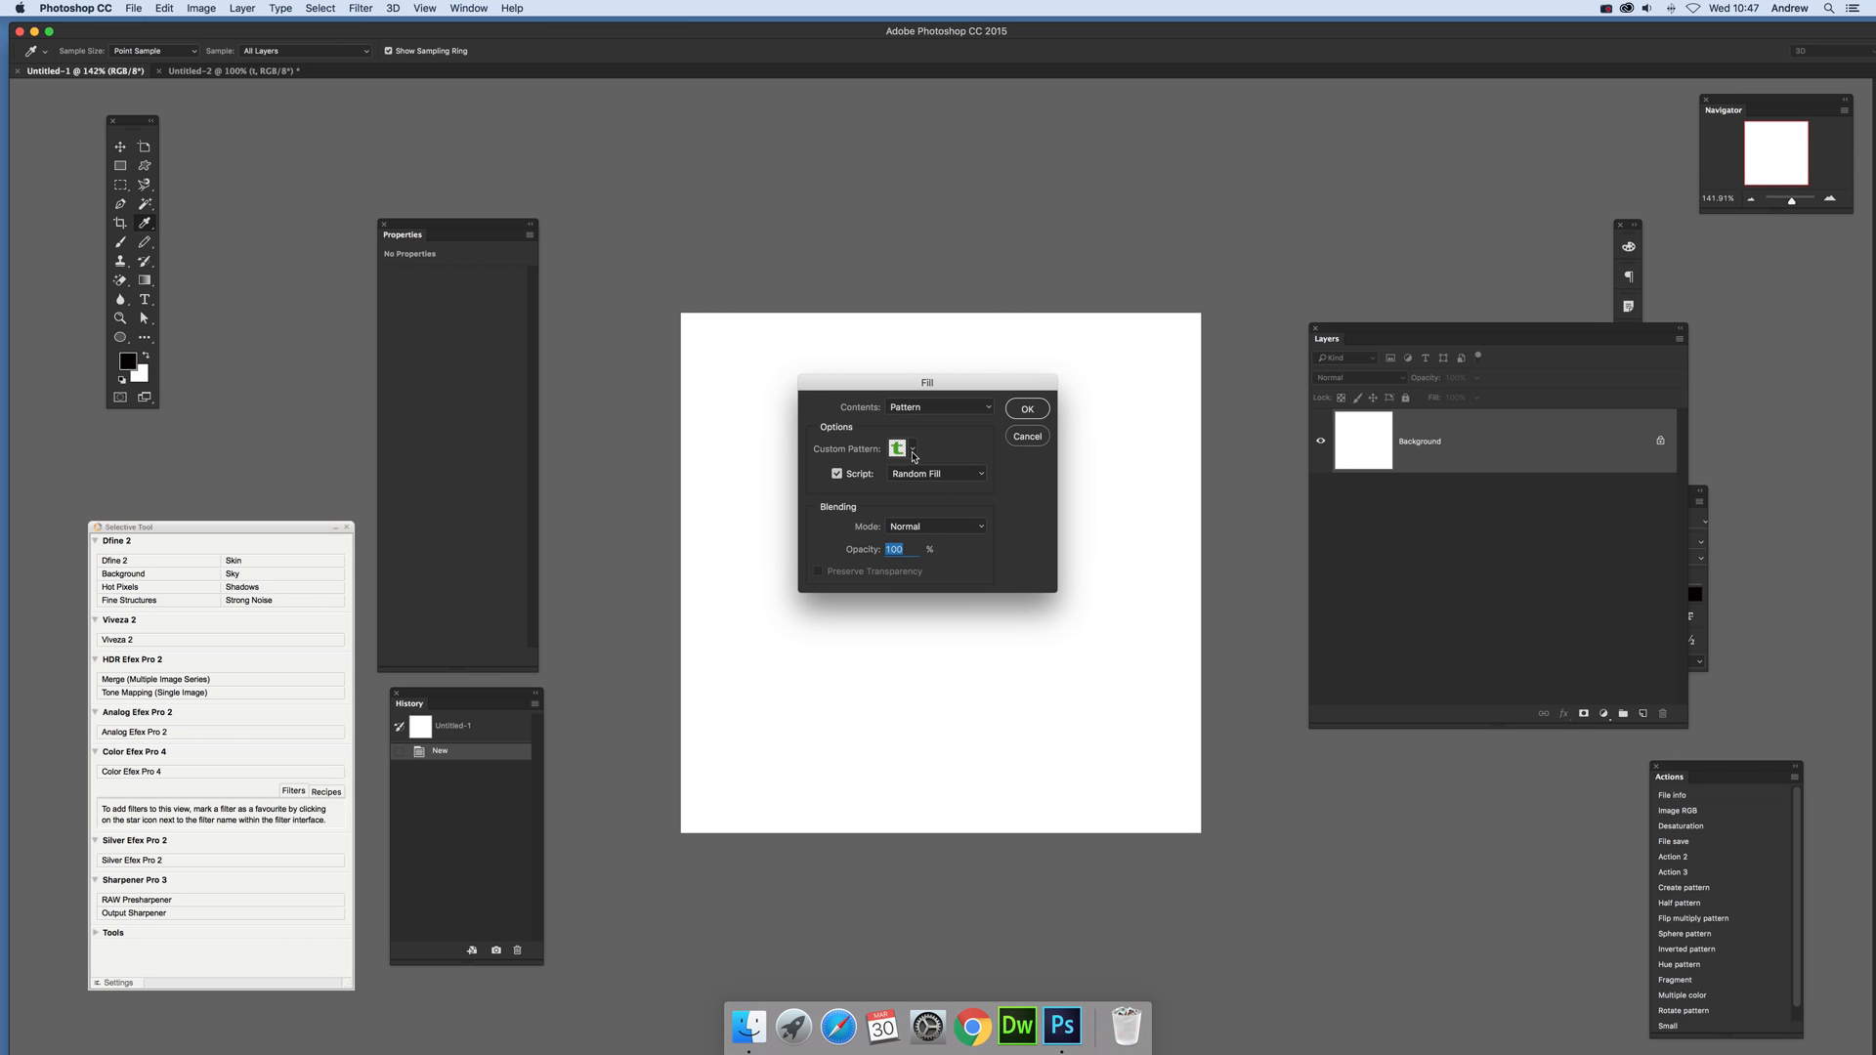
{"action": "left_click", "coordinate": [913, 450]}
{"action": "scroll", "coordinate": [946, 640], "scroll_direction": "down", "scroll_amount": 10}
{"action": "left_click", "coordinate": [876, 639]}
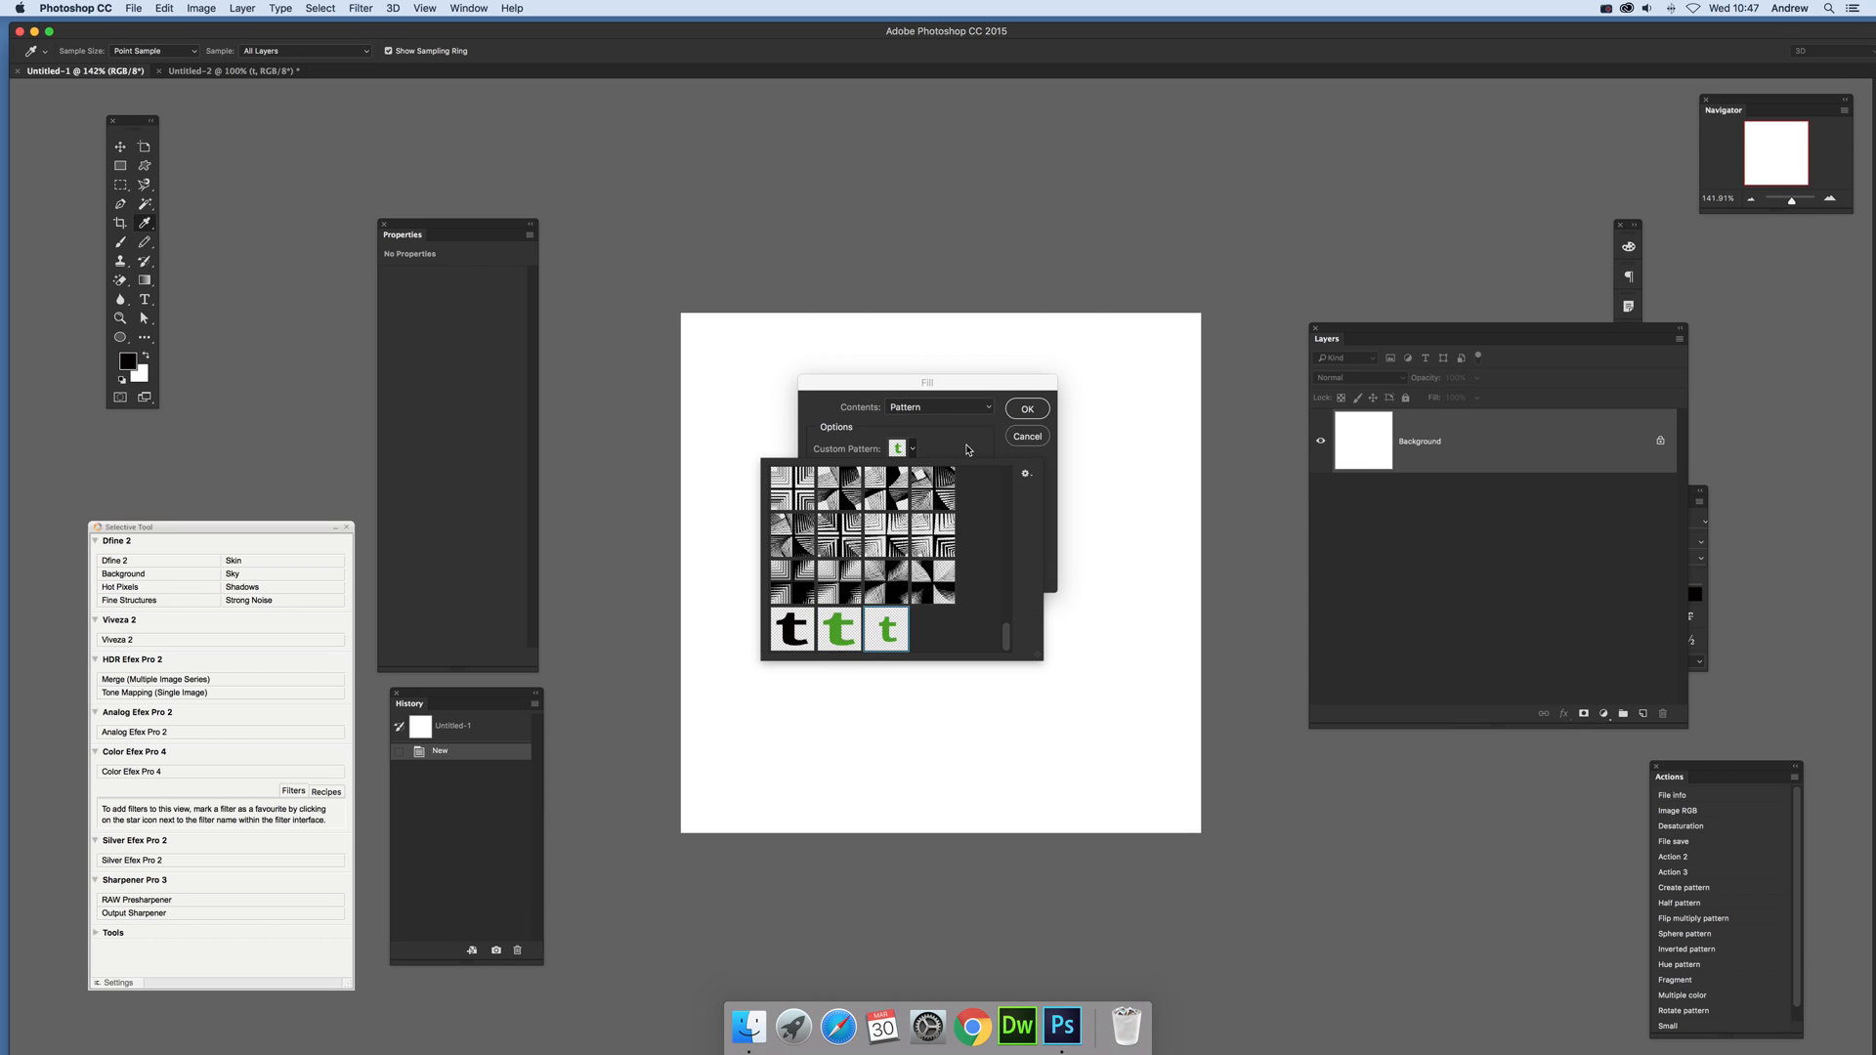
{"action": "left_click", "coordinate": [969, 451]}
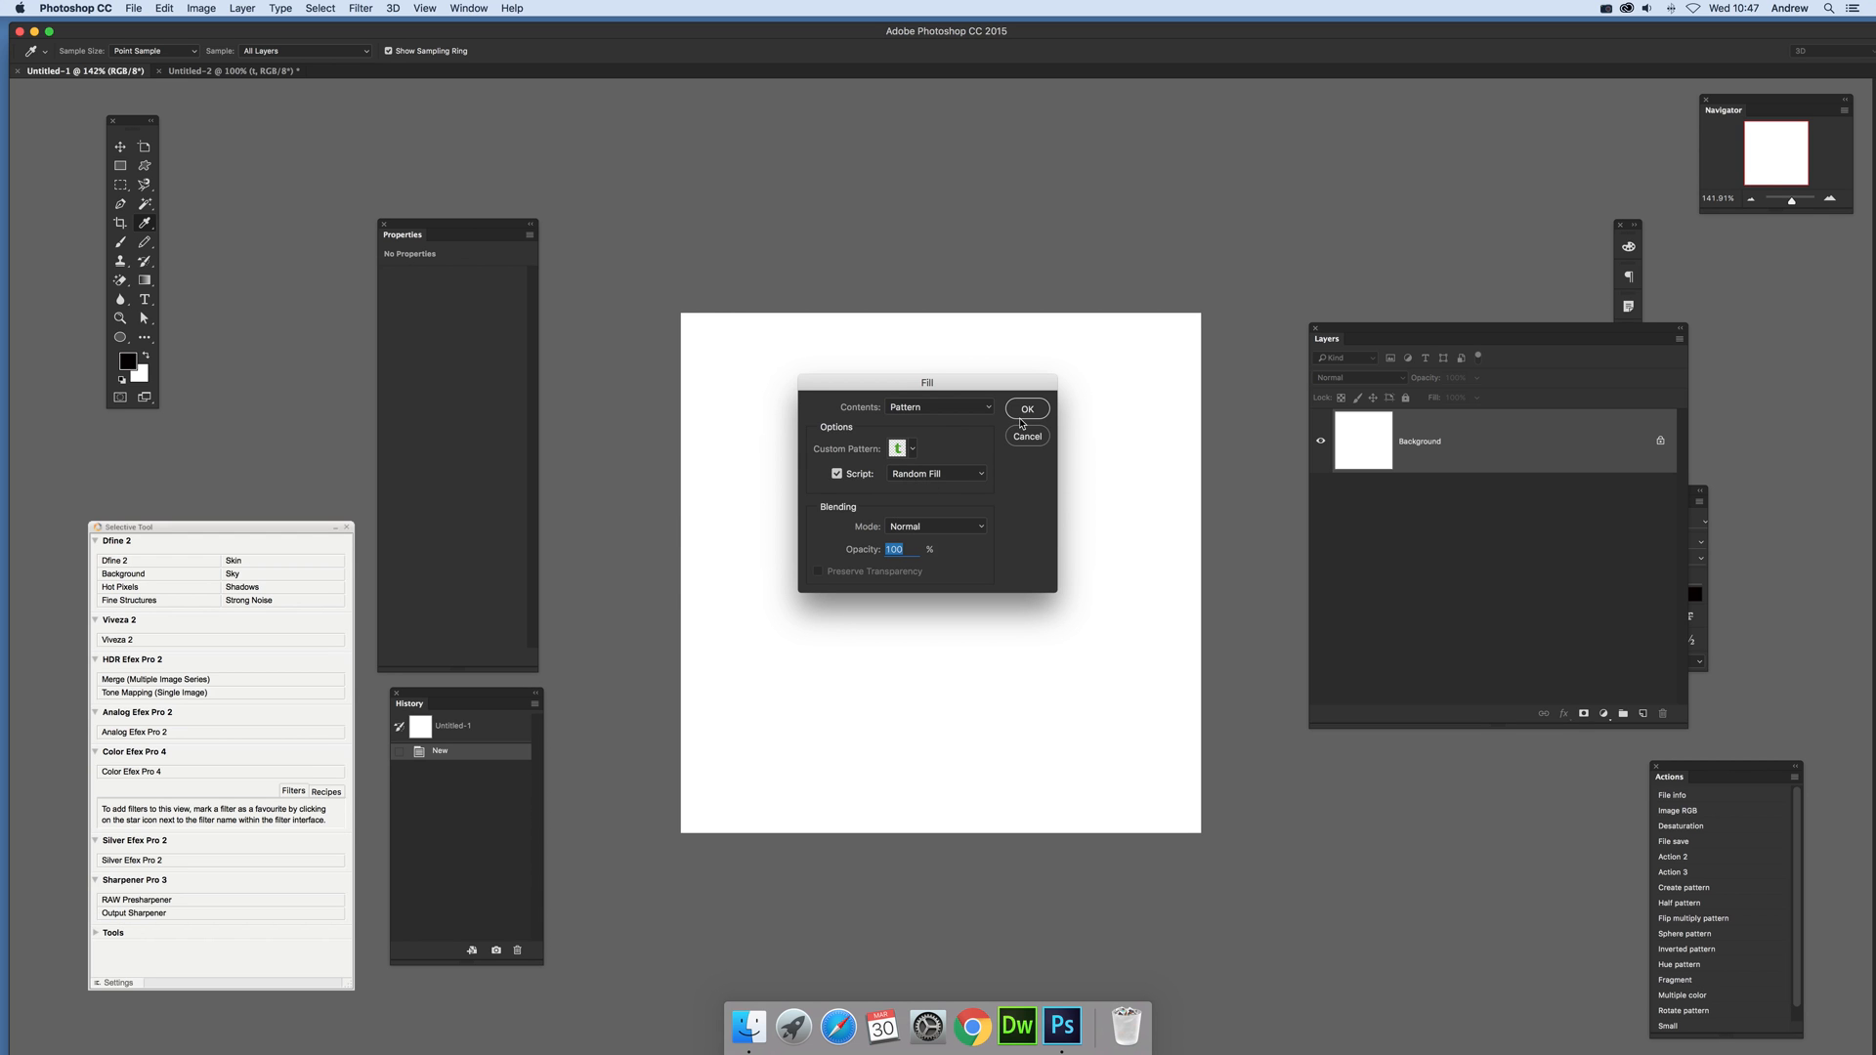
Step: Fill the canvas with randomly scattered letters, setting the maximum scale factor to 1.16 and the density to 9.3 pixels
{"action": "left_click", "coordinate": [1028, 409]}
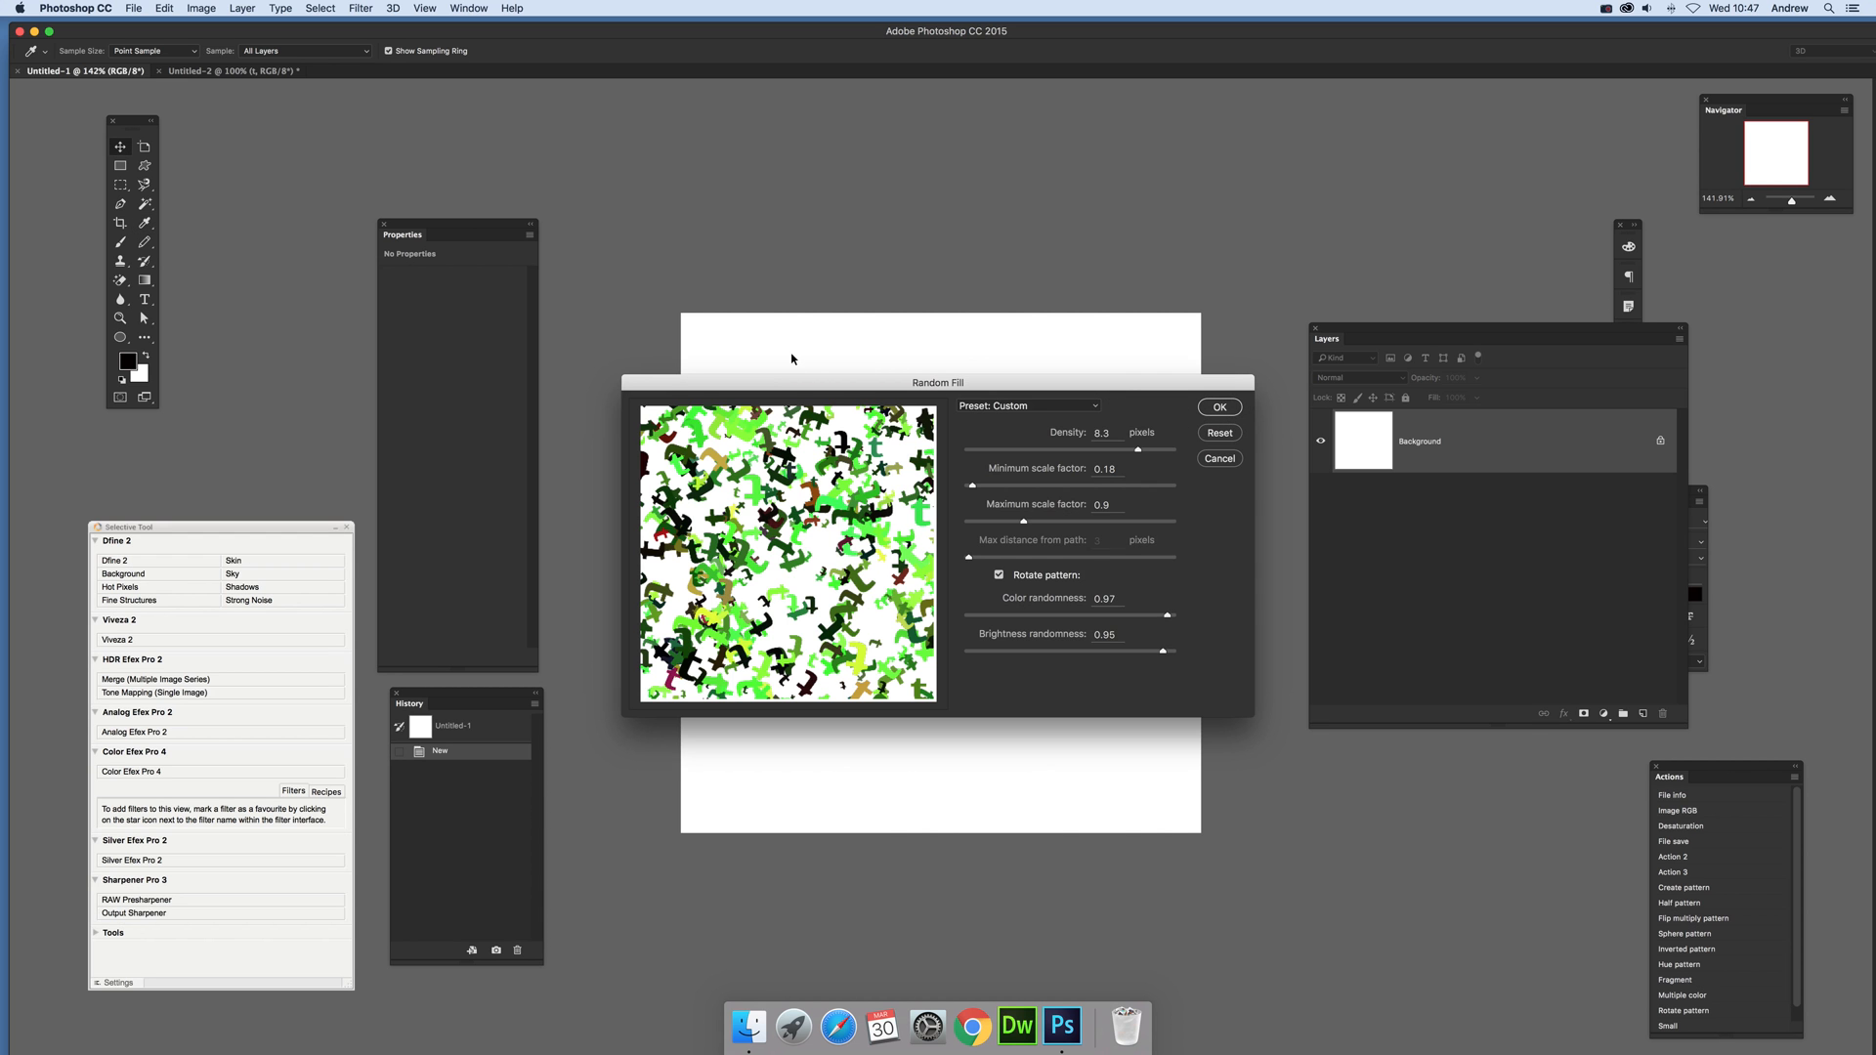
{"action": "left_click_drag", "start_coordinate": [887, 389], "coordinate": [1136, 277]}
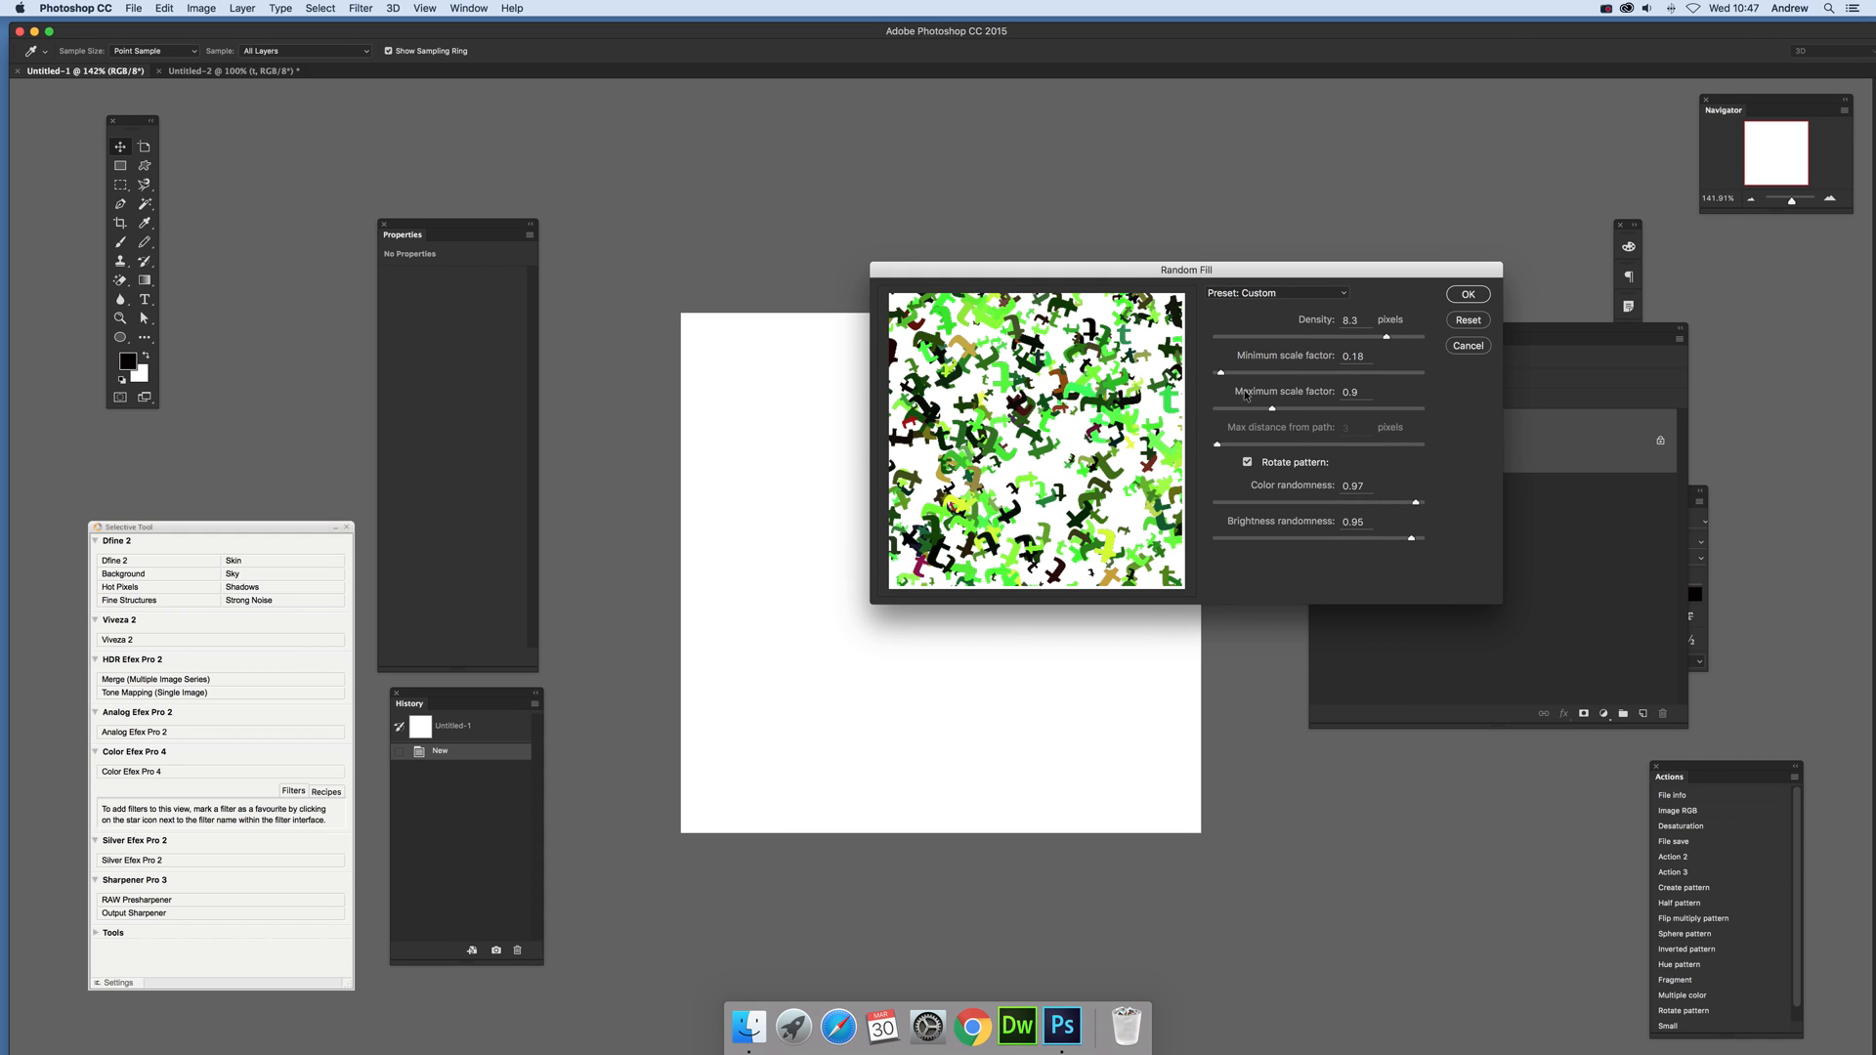
{"action": "left_click_drag", "start_coordinate": [1279, 409], "coordinate": [1291, 412]}
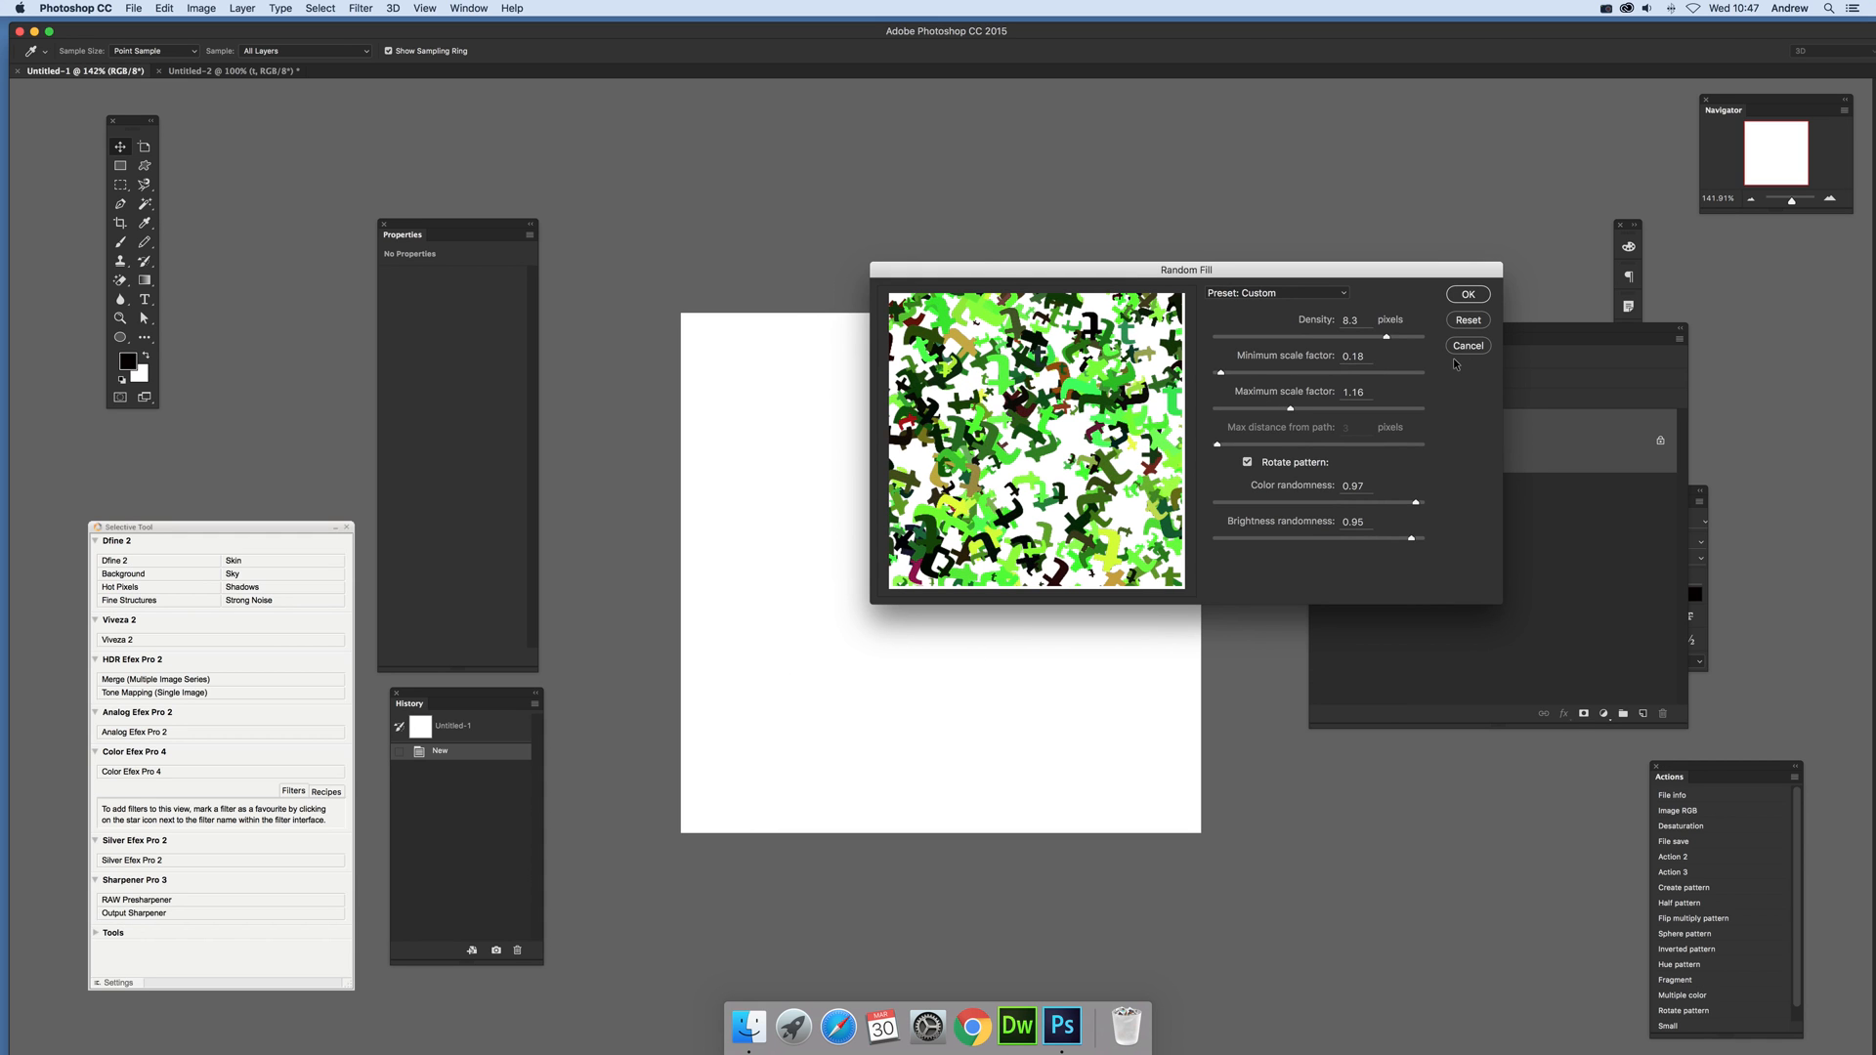
{"action": "left_click_drag", "start_coordinate": [1408, 341], "coordinate": [1412, 342]}
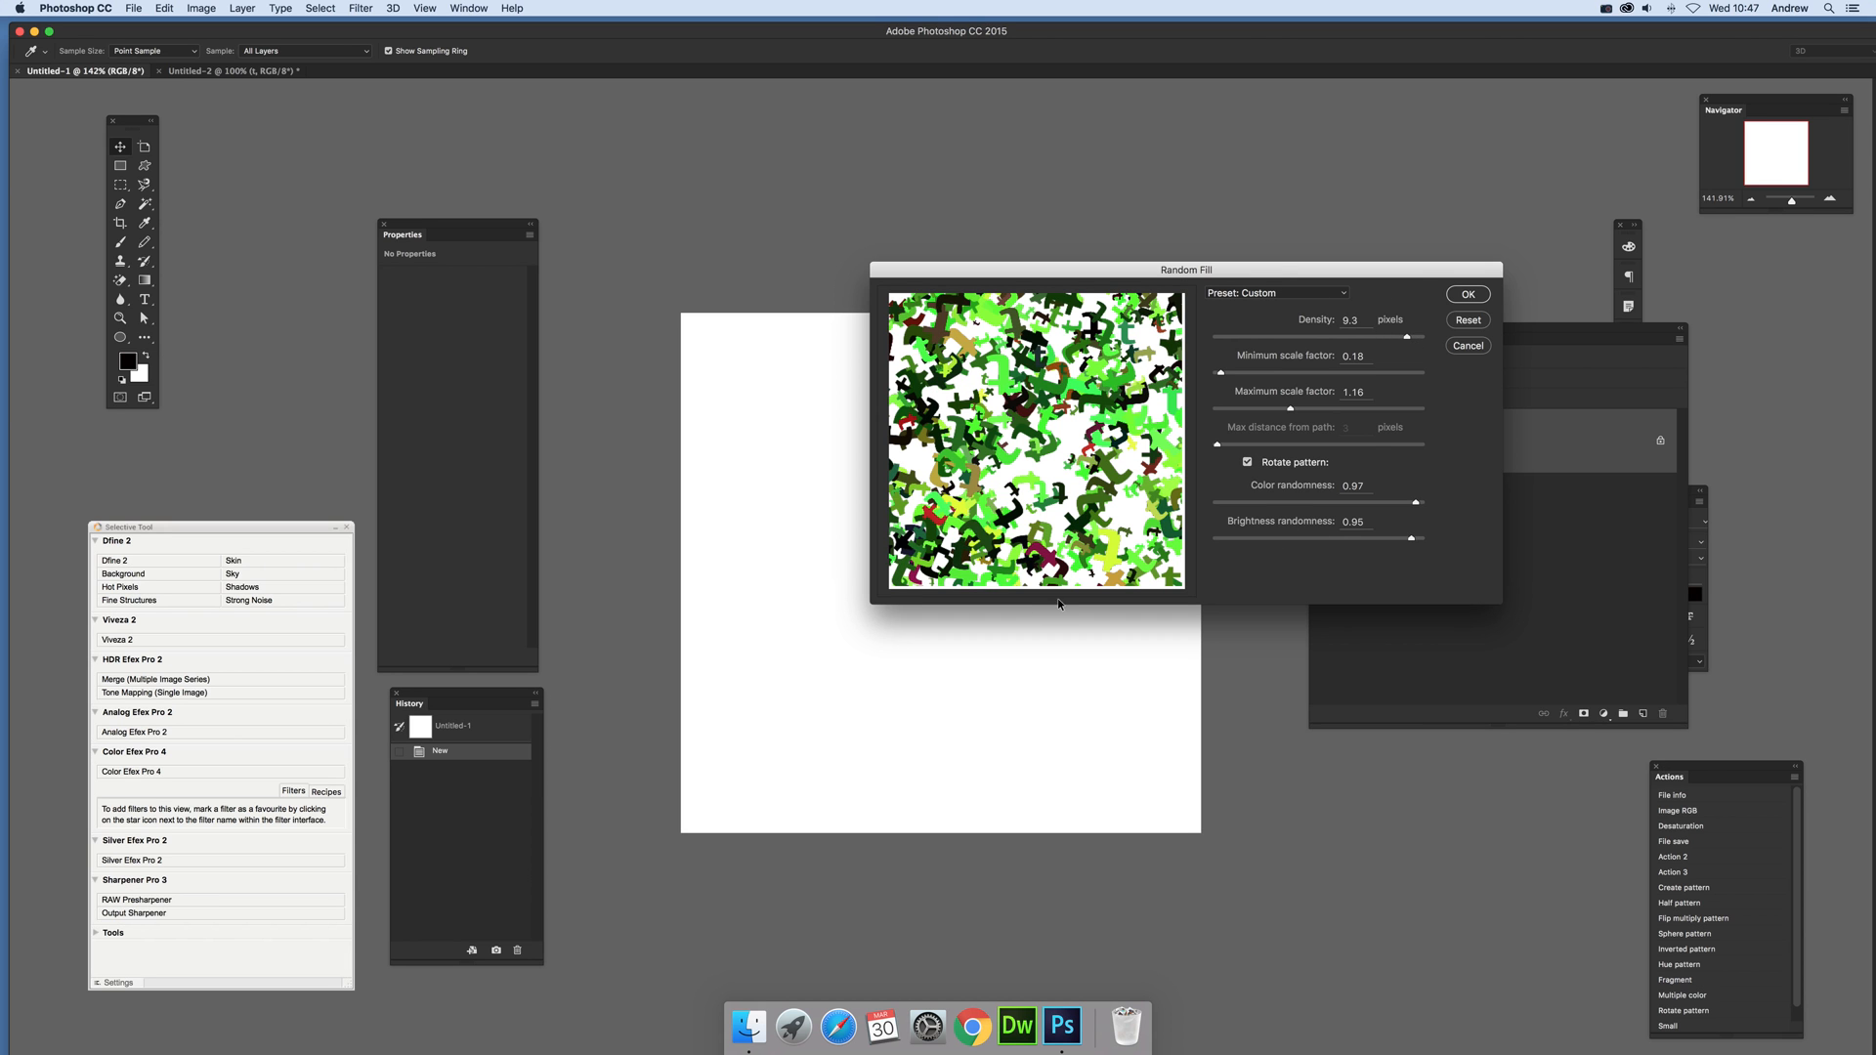
{"action": "left_click", "coordinate": [1468, 294]}
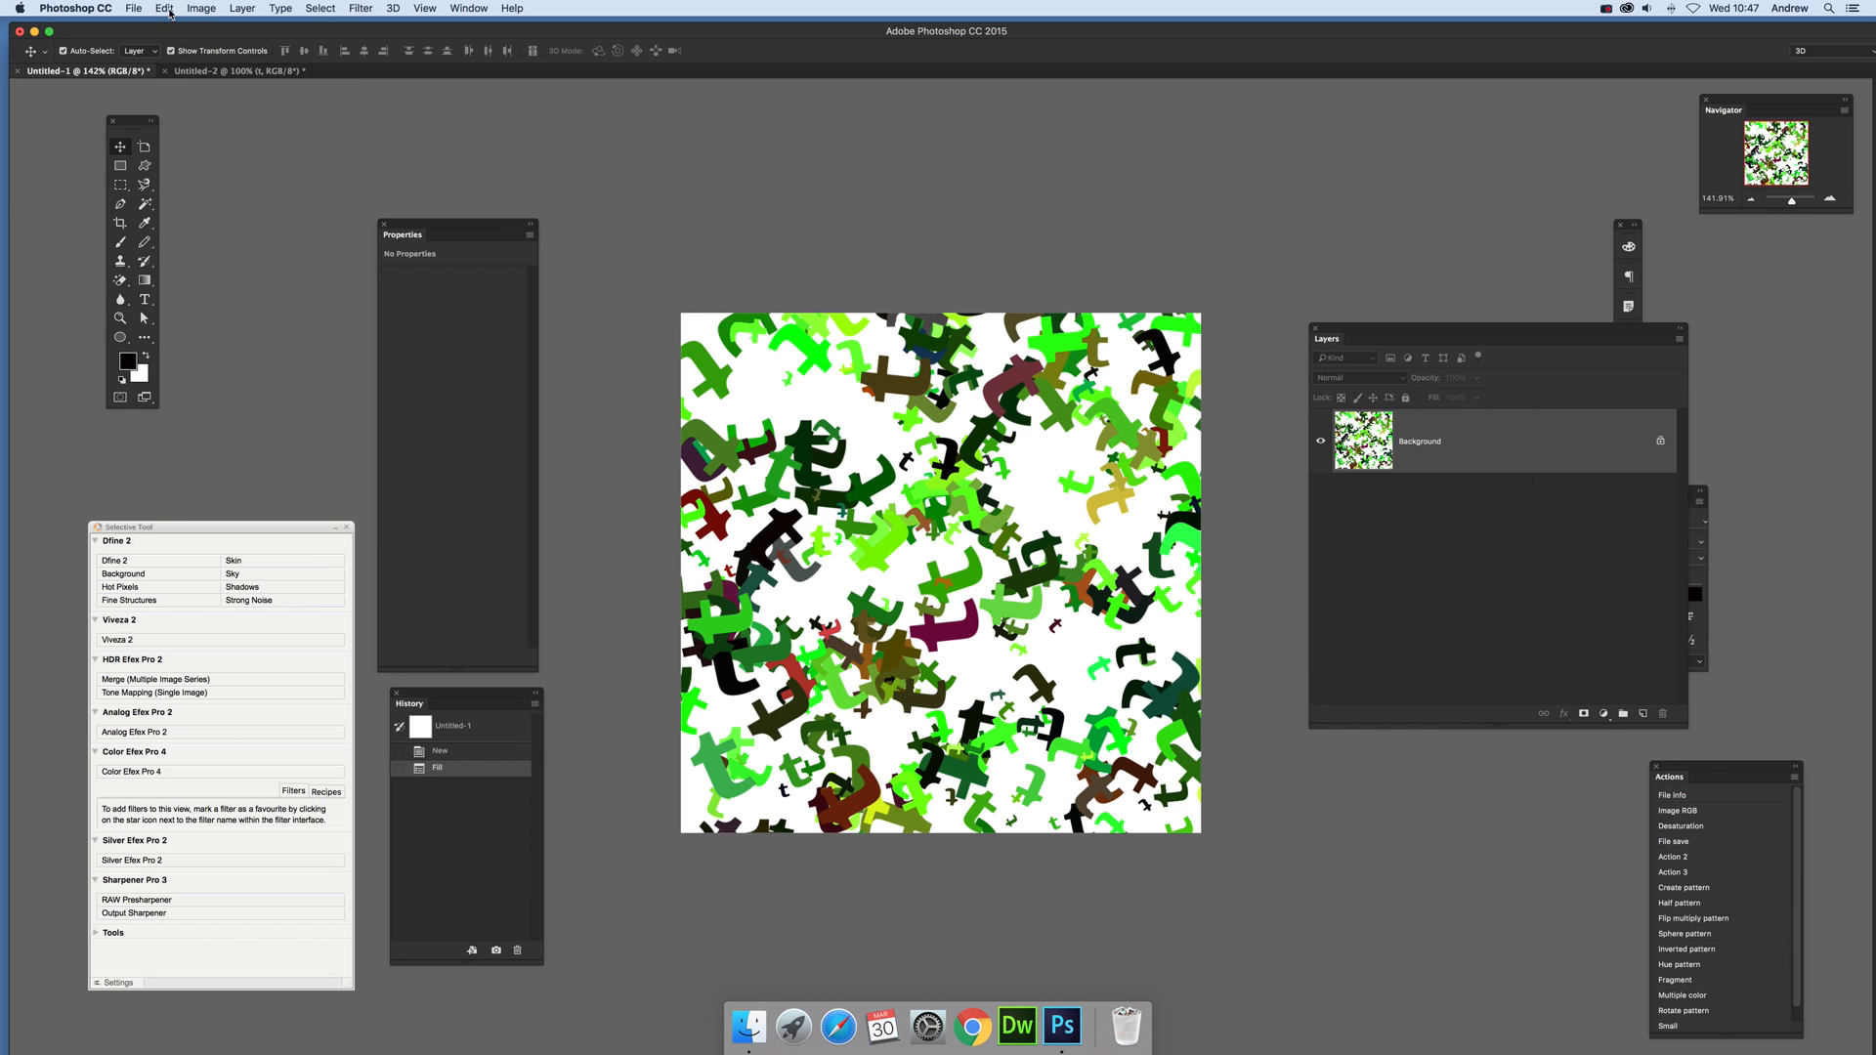
Step: Apply the Random Fill letter pattern two more times with the same settings to cover the canvas more densely
{"action": "left_click", "coordinate": [170, 12]}
{"action": "left_click", "coordinate": [188, 232]}
{"action": "left_click", "coordinate": [1040, 410]}
{"action": "left_click", "coordinate": [1233, 411]}
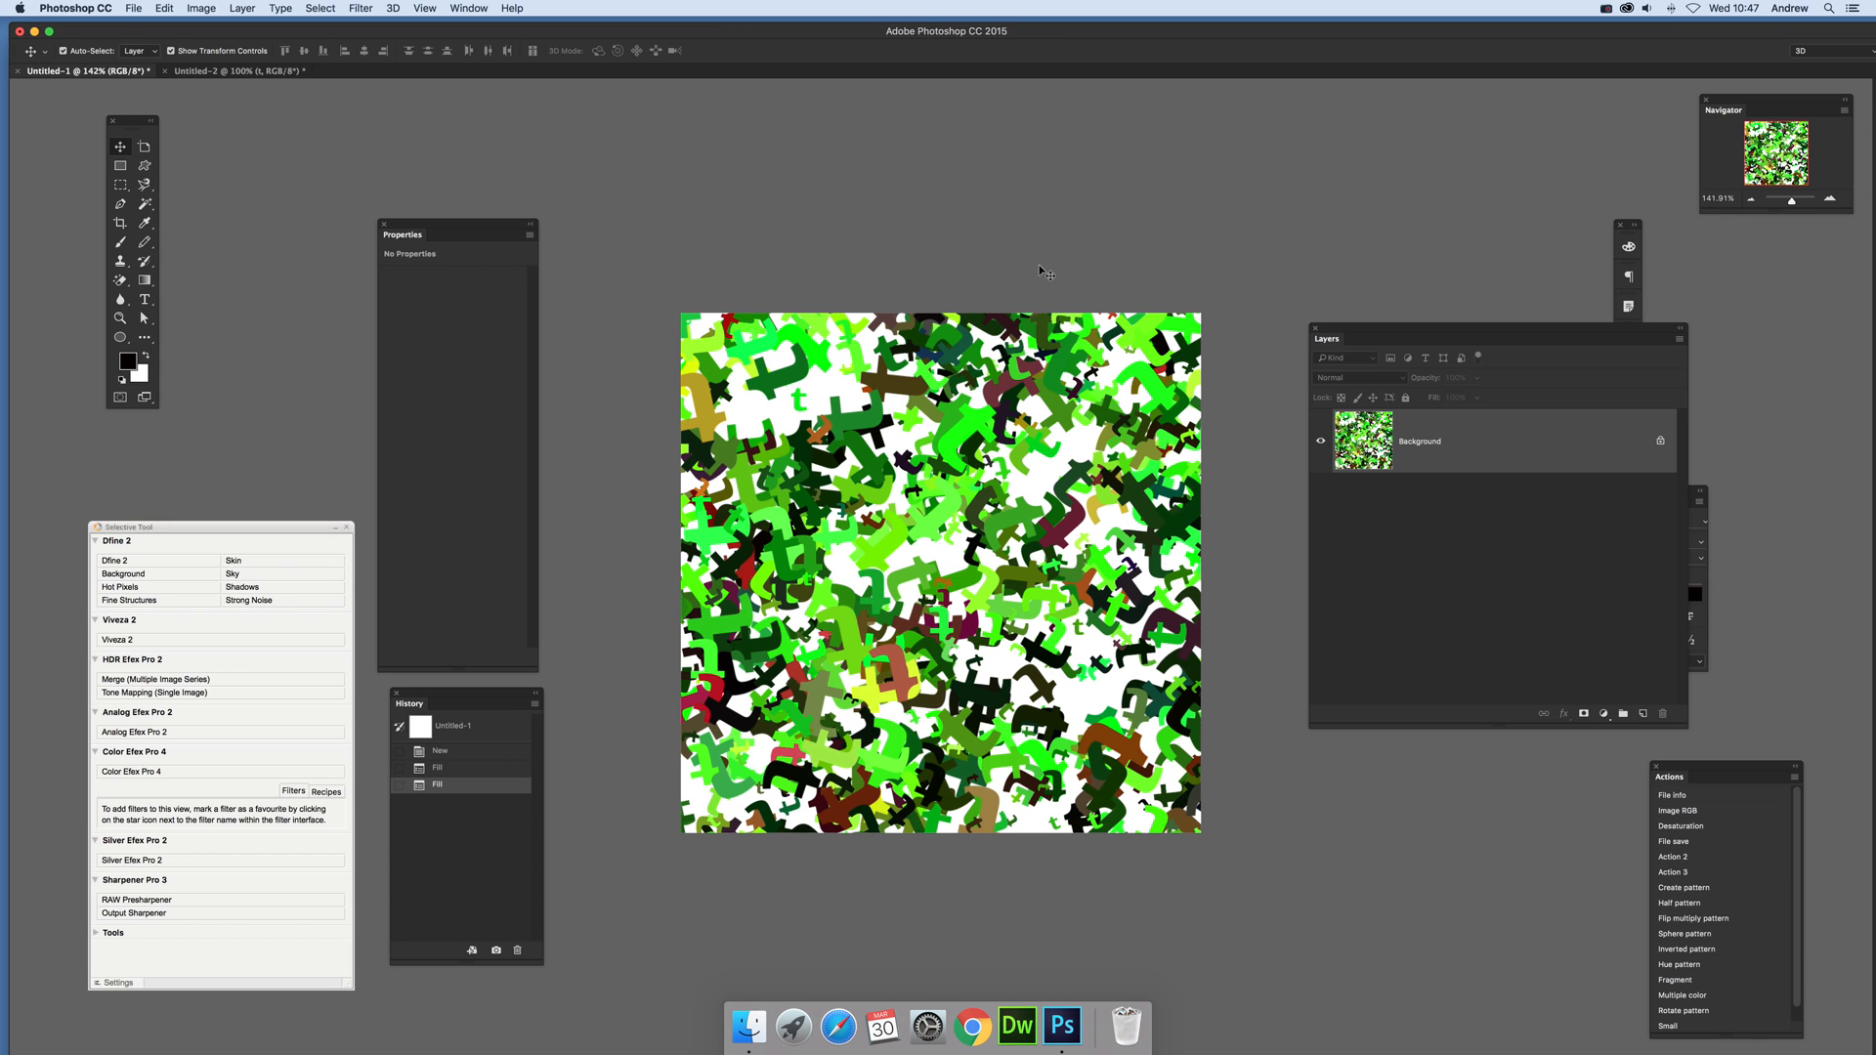
{"action": "left_click", "coordinate": [163, 10]}
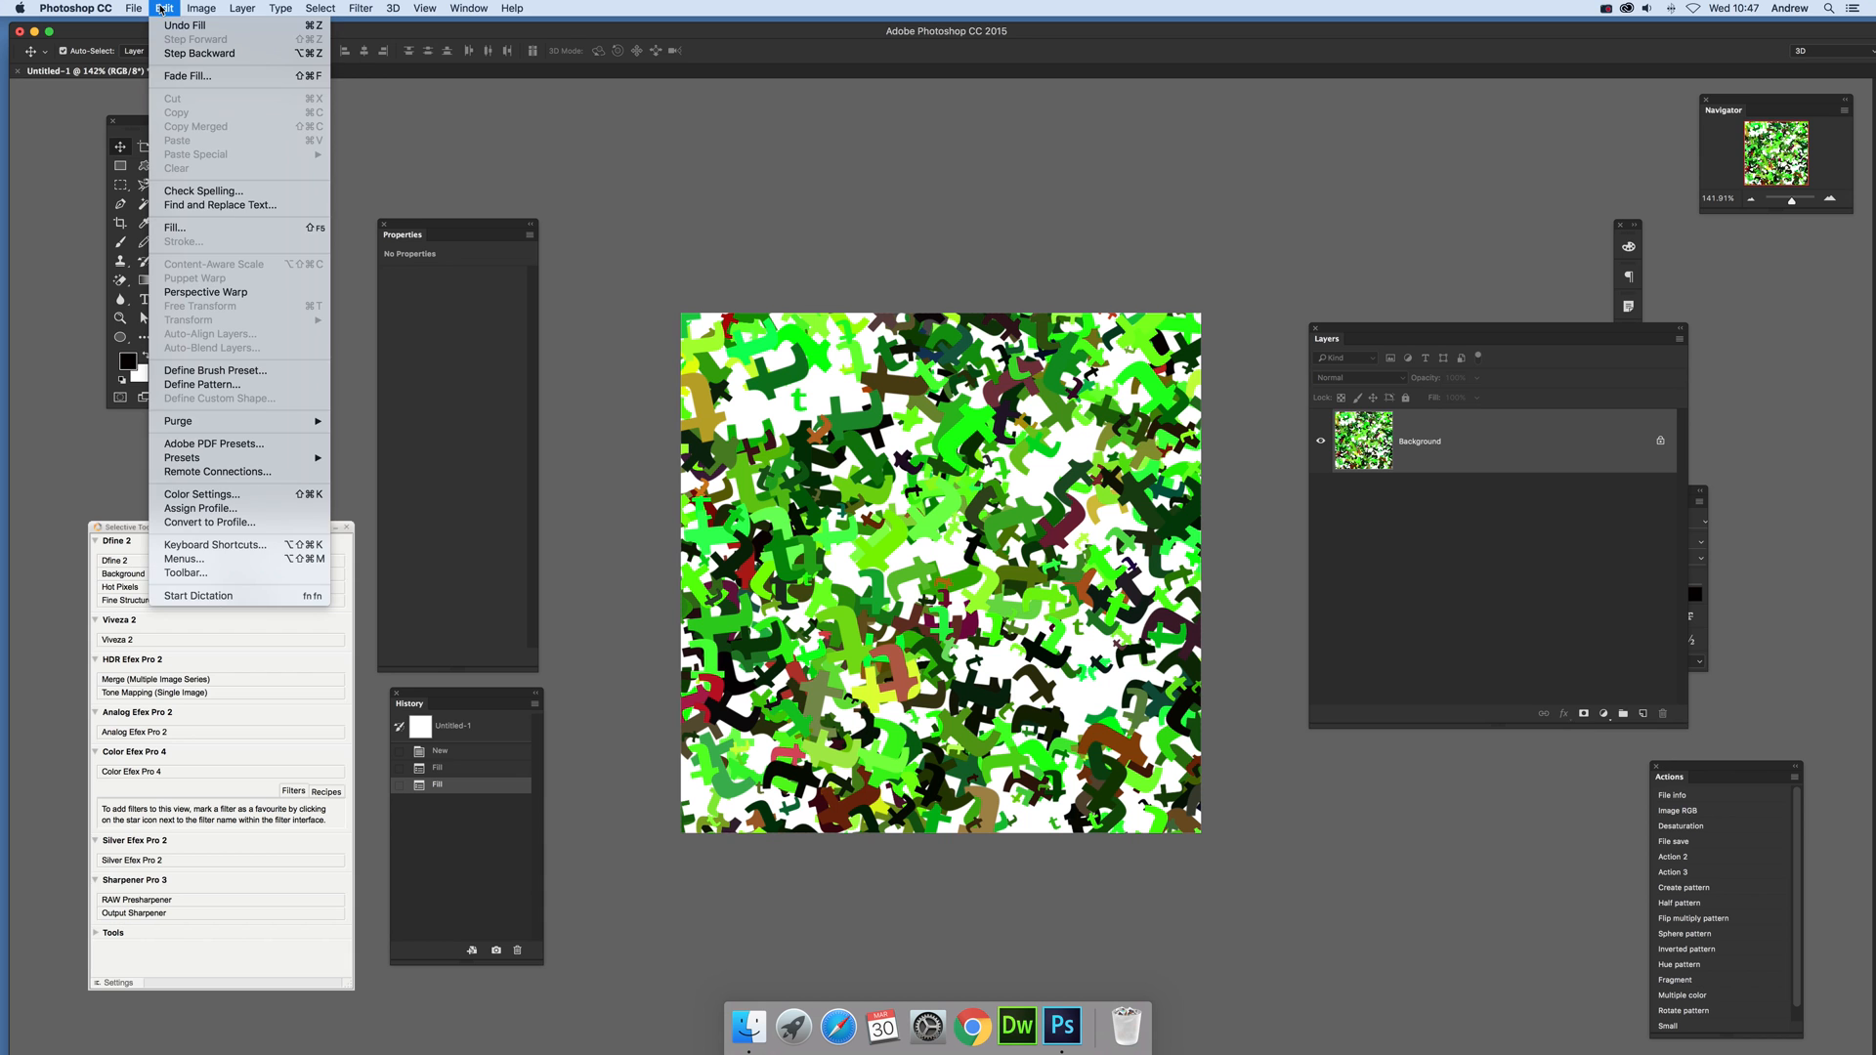
{"action": "left_click", "coordinate": [176, 227]}
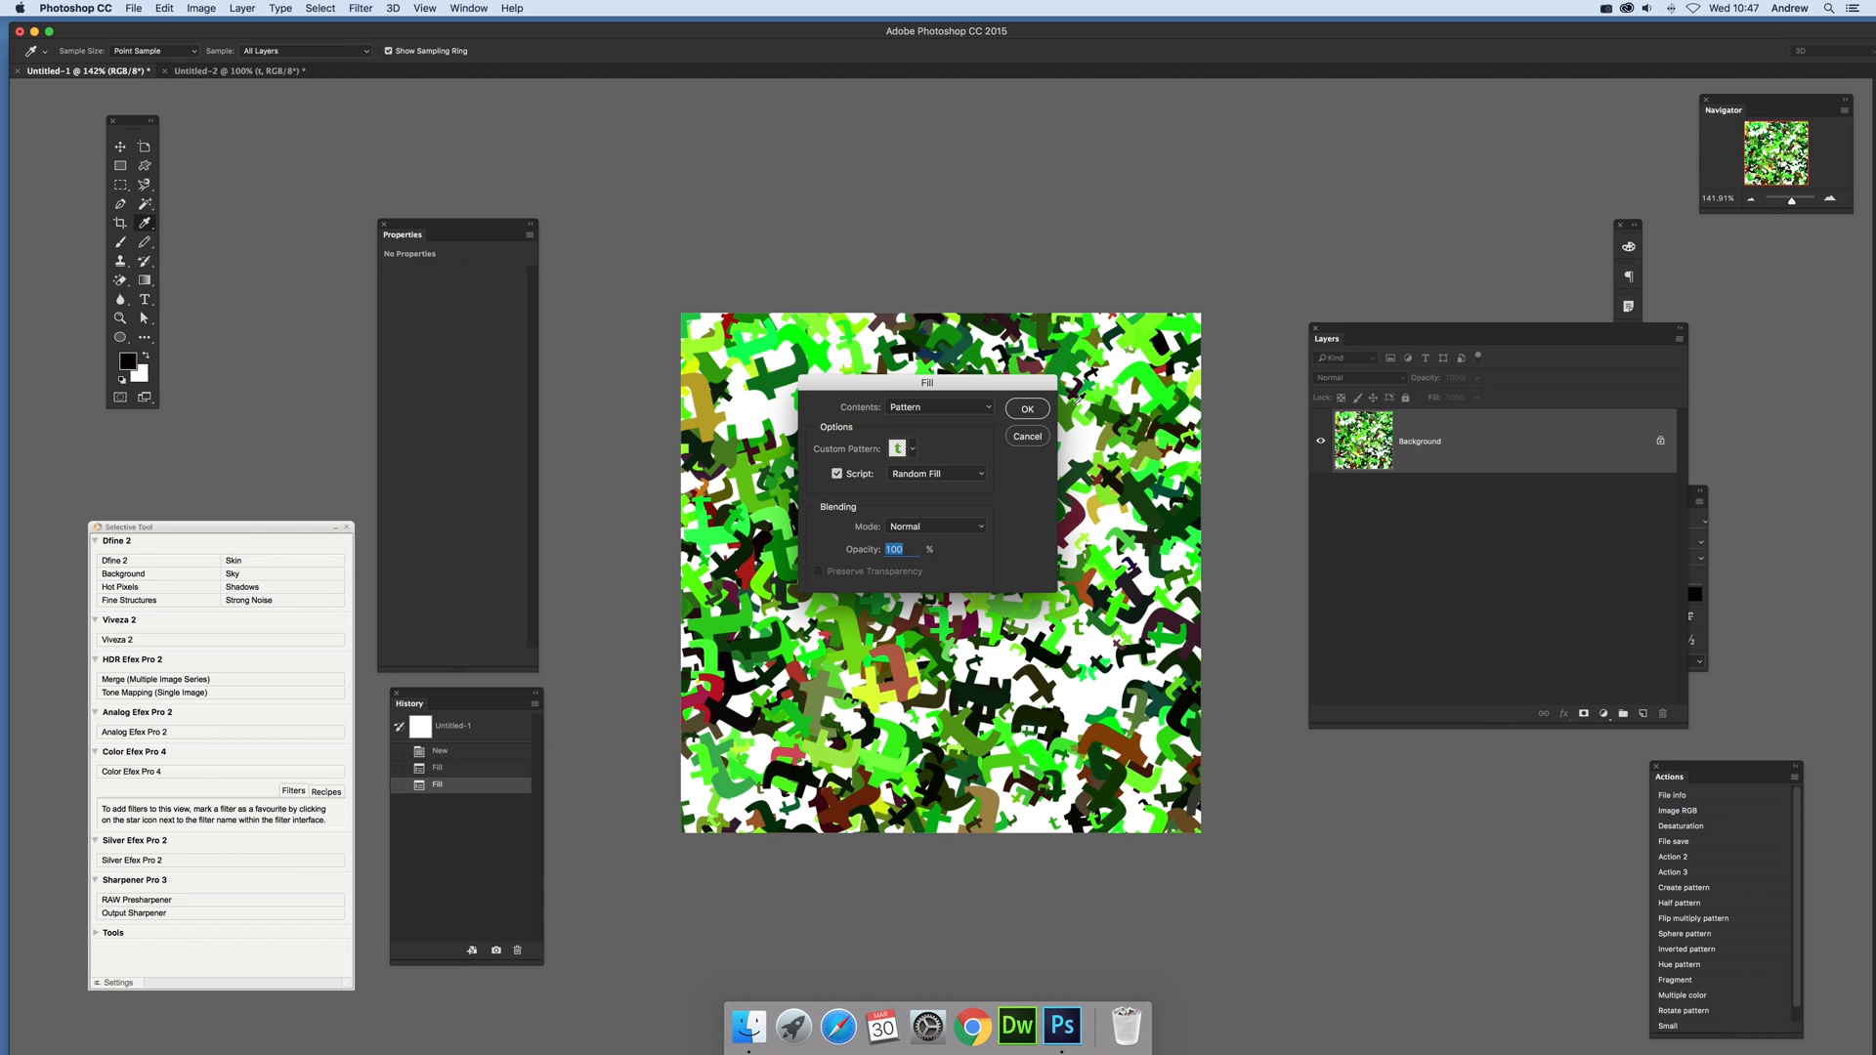
{"action": "left_click", "coordinate": [1026, 409]}
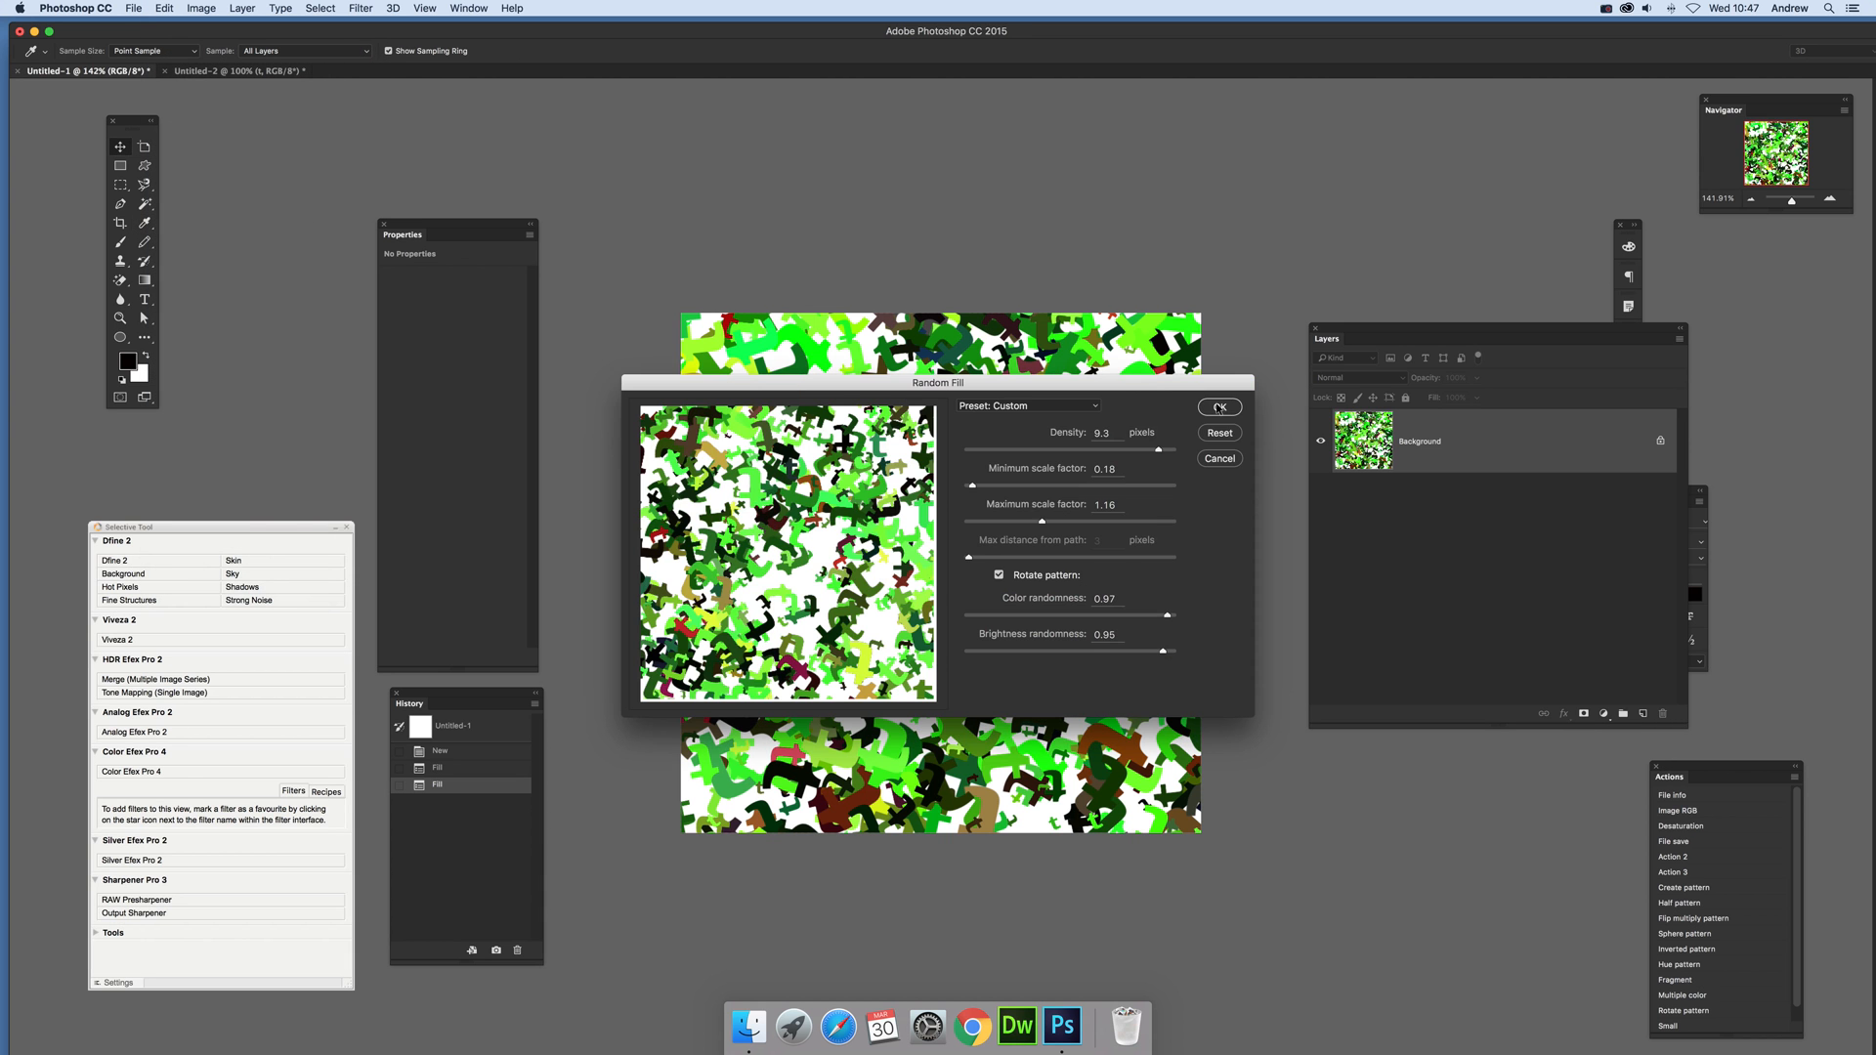
{"action": "left_click", "coordinate": [1219, 408]}
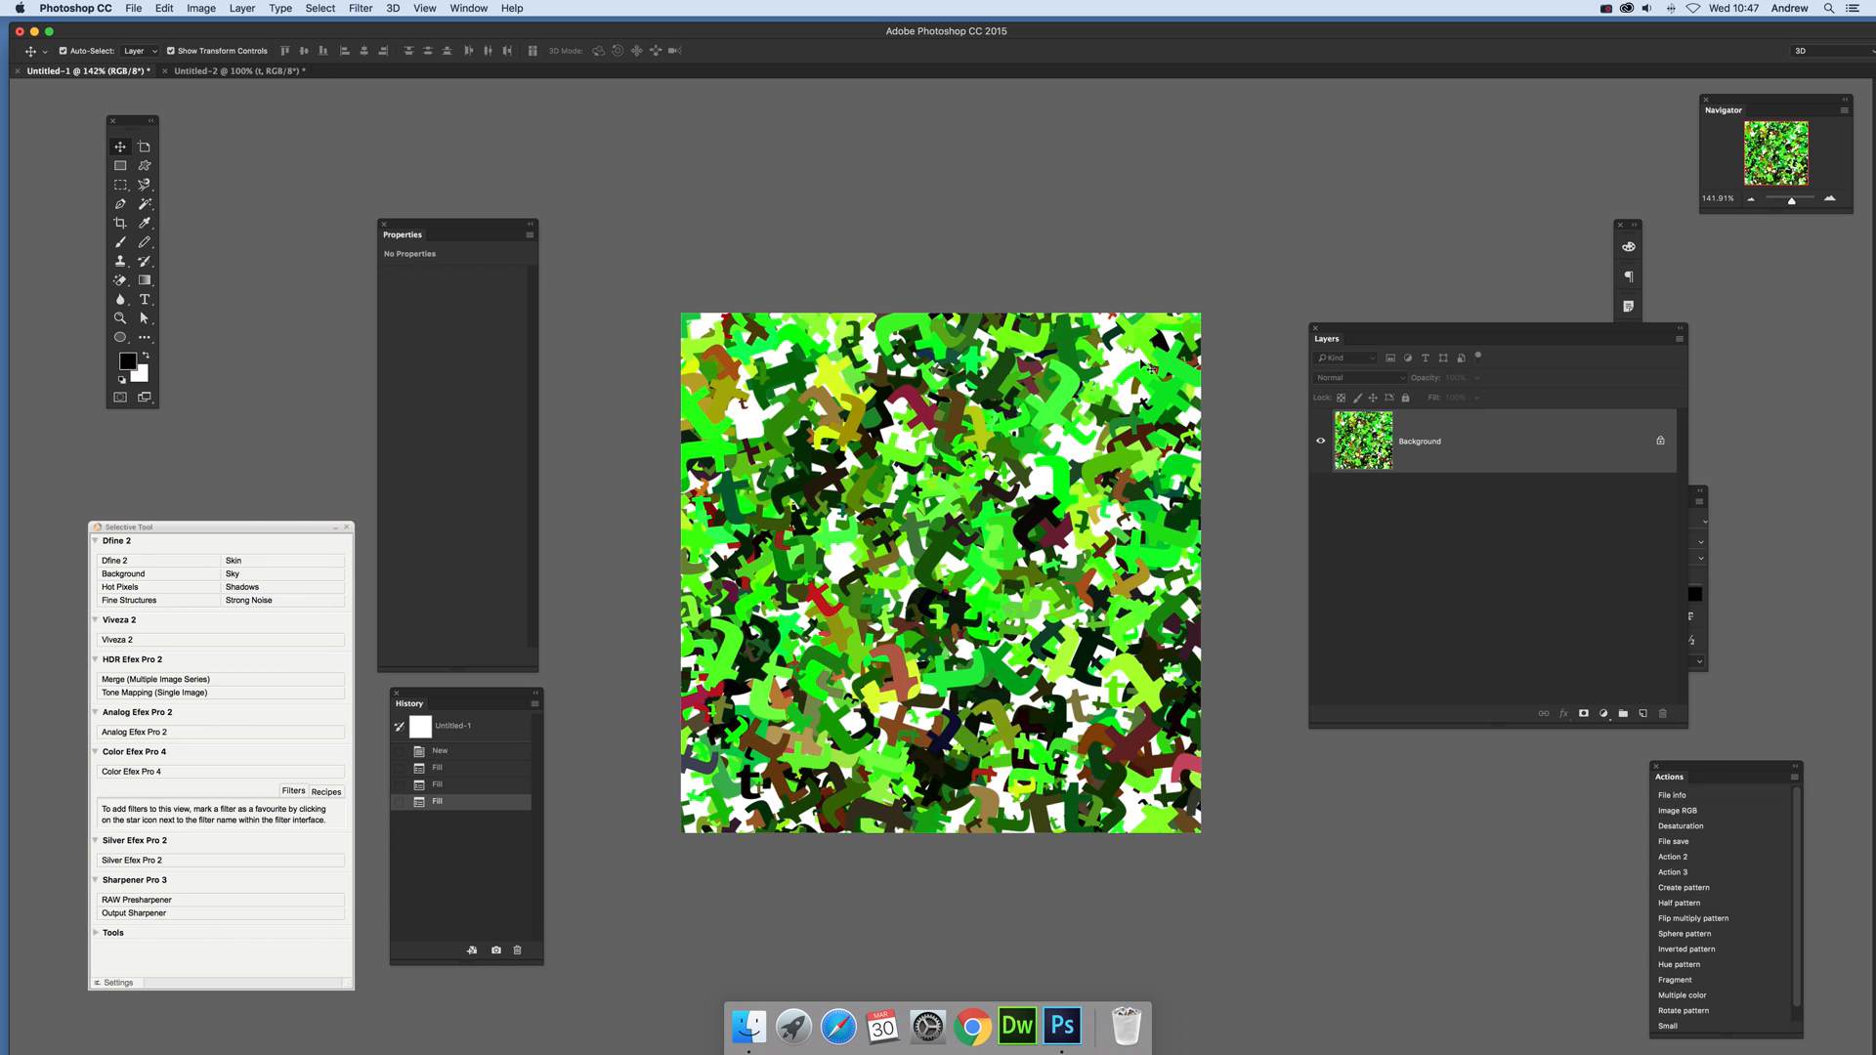
Step: Soften the scattered letters with a Gaussian Blur, adjusting the radius by eye
{"action": "left_click", "coordinate": [361, 12]}
{"action": "mouse_move", "coordinate": [439, 181]}
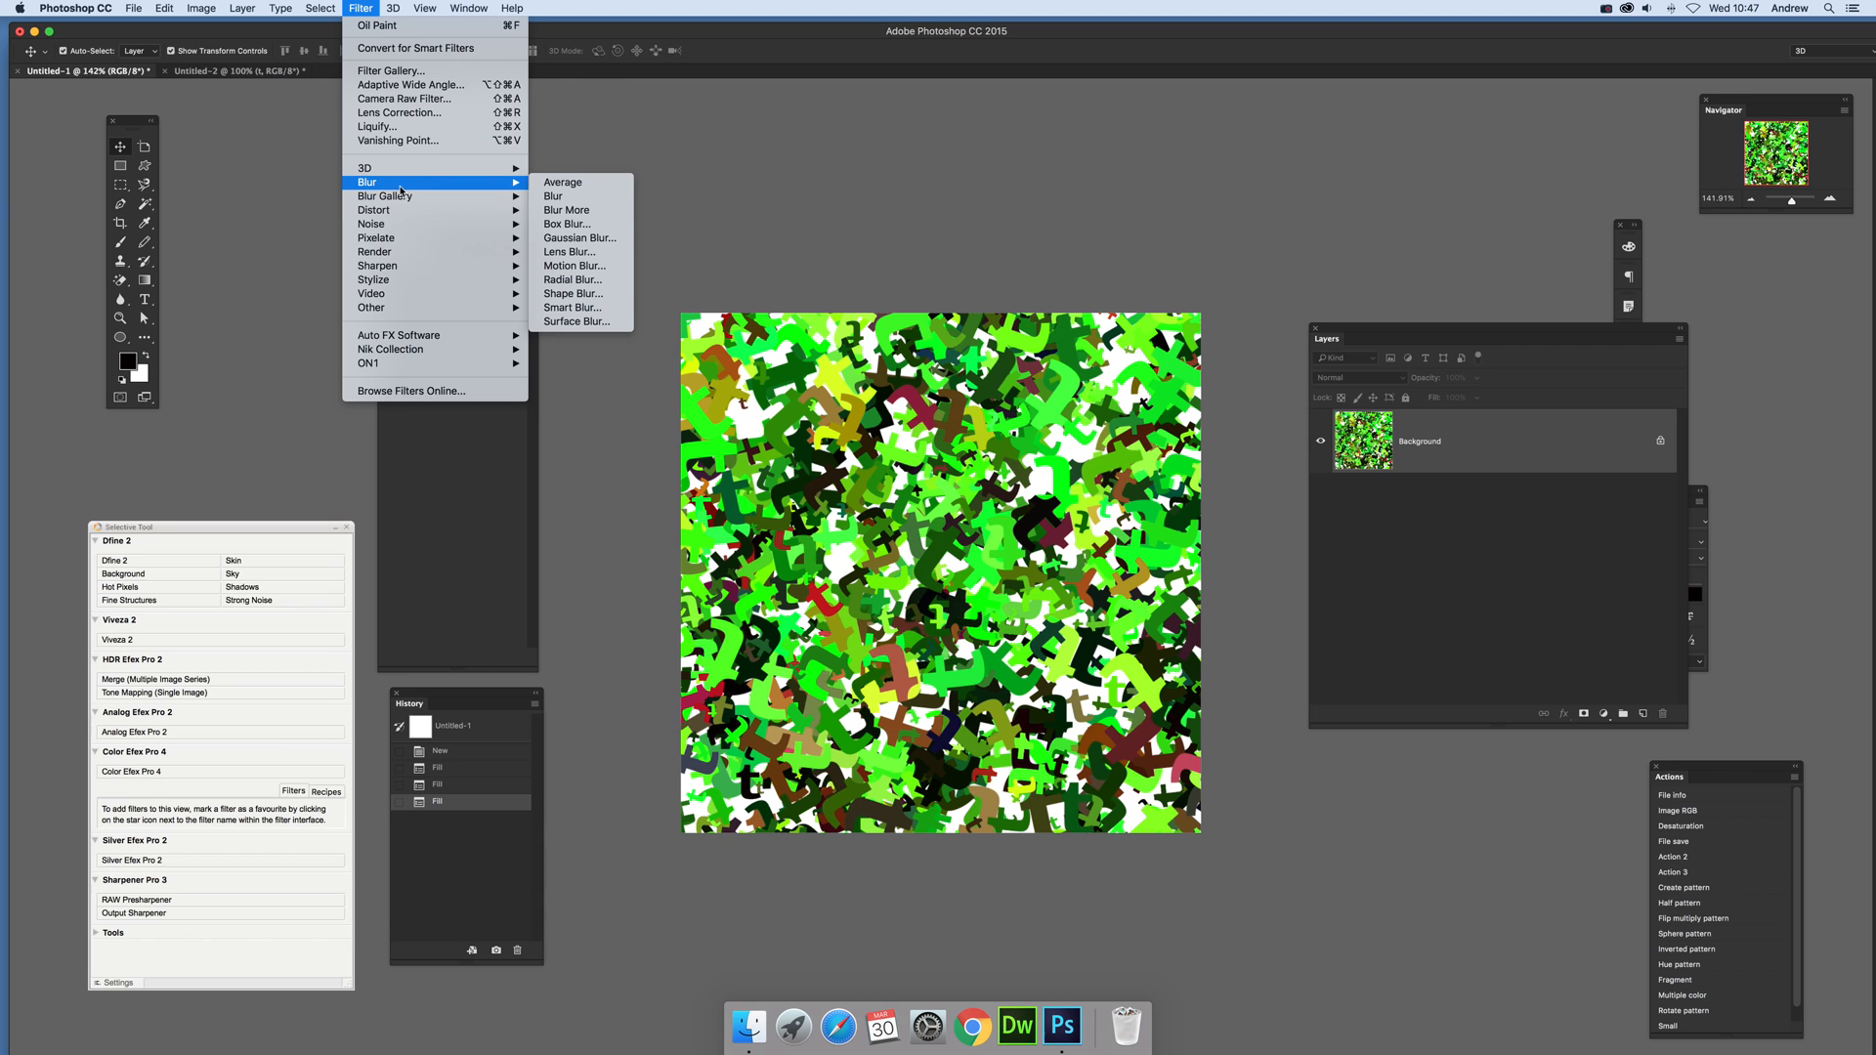
{"action": "left_click", "coordinate": [579, 237]}
{"action": "left_click_drag", "start_coordinate": [1279, 433], "coordinate": [1273, 433]}
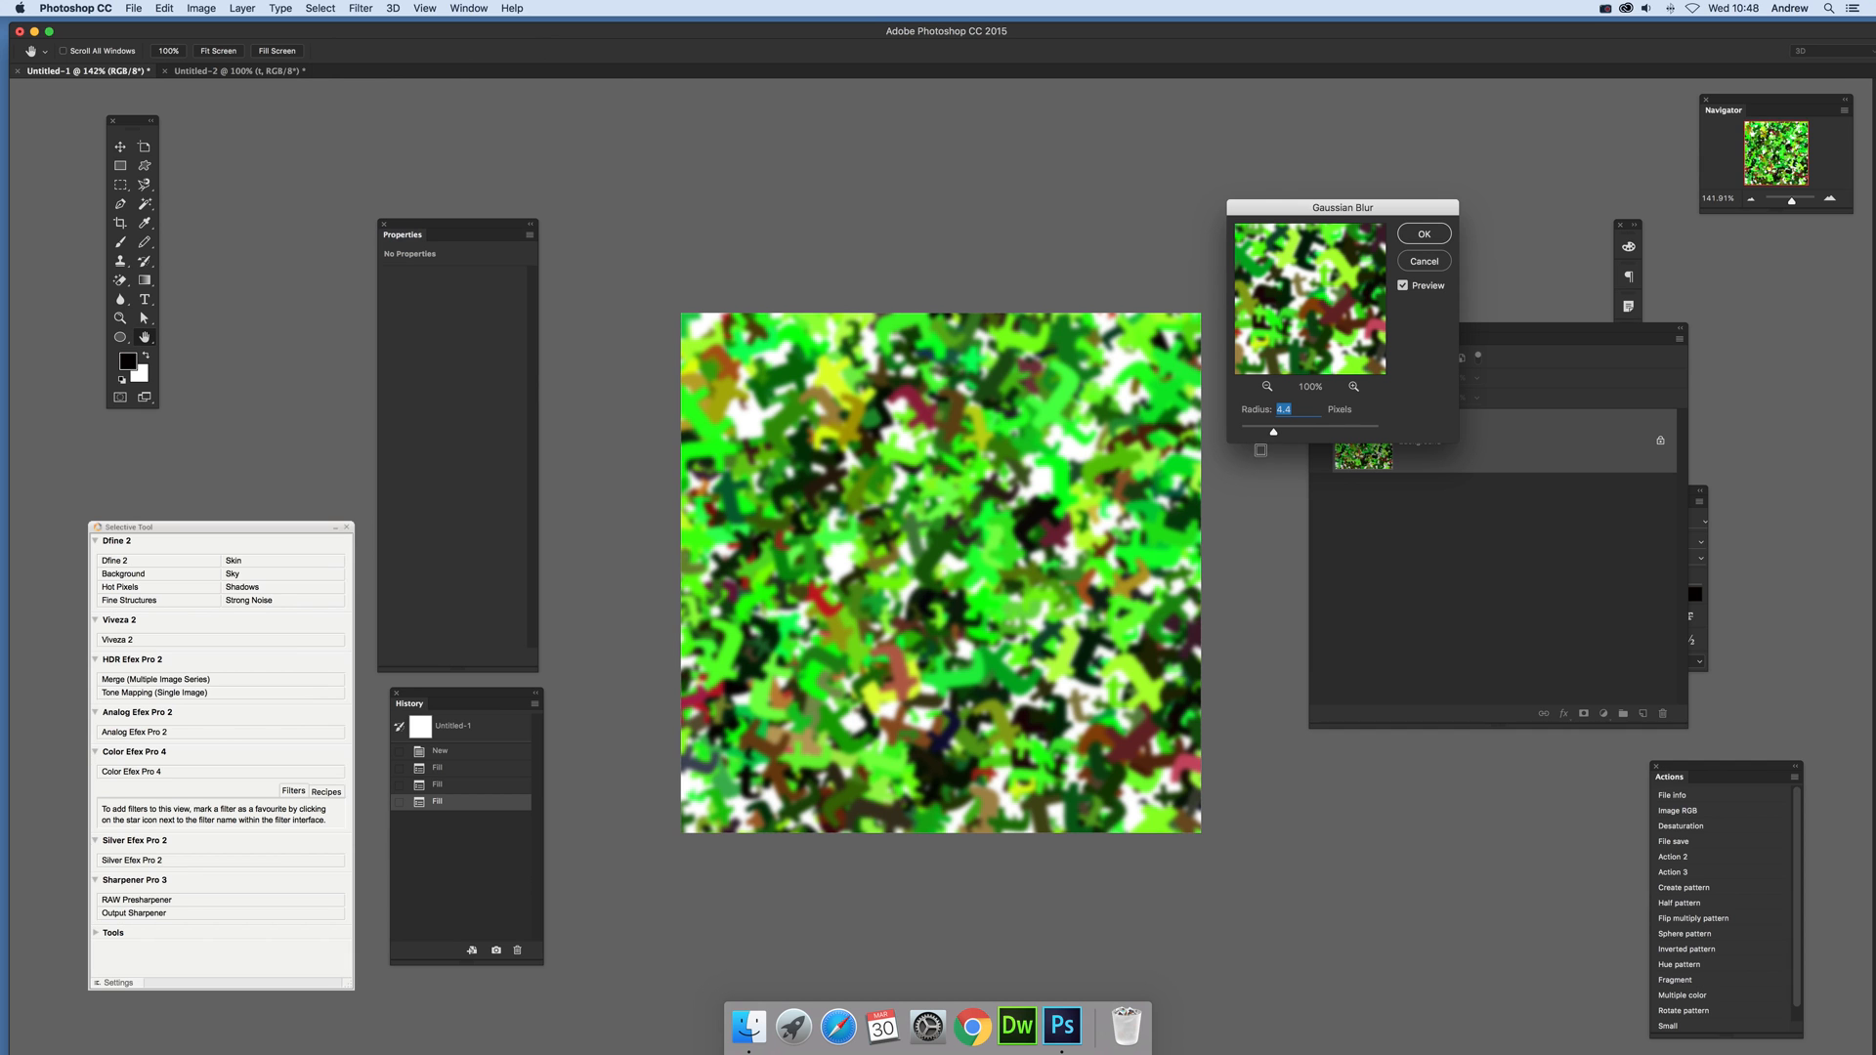
{"action": "left_click_drag", "start_coordinate": [1273, 432], "coordinate": [1280, 434]}
{"action": "left_click", "coordinate": [1419, 234]}
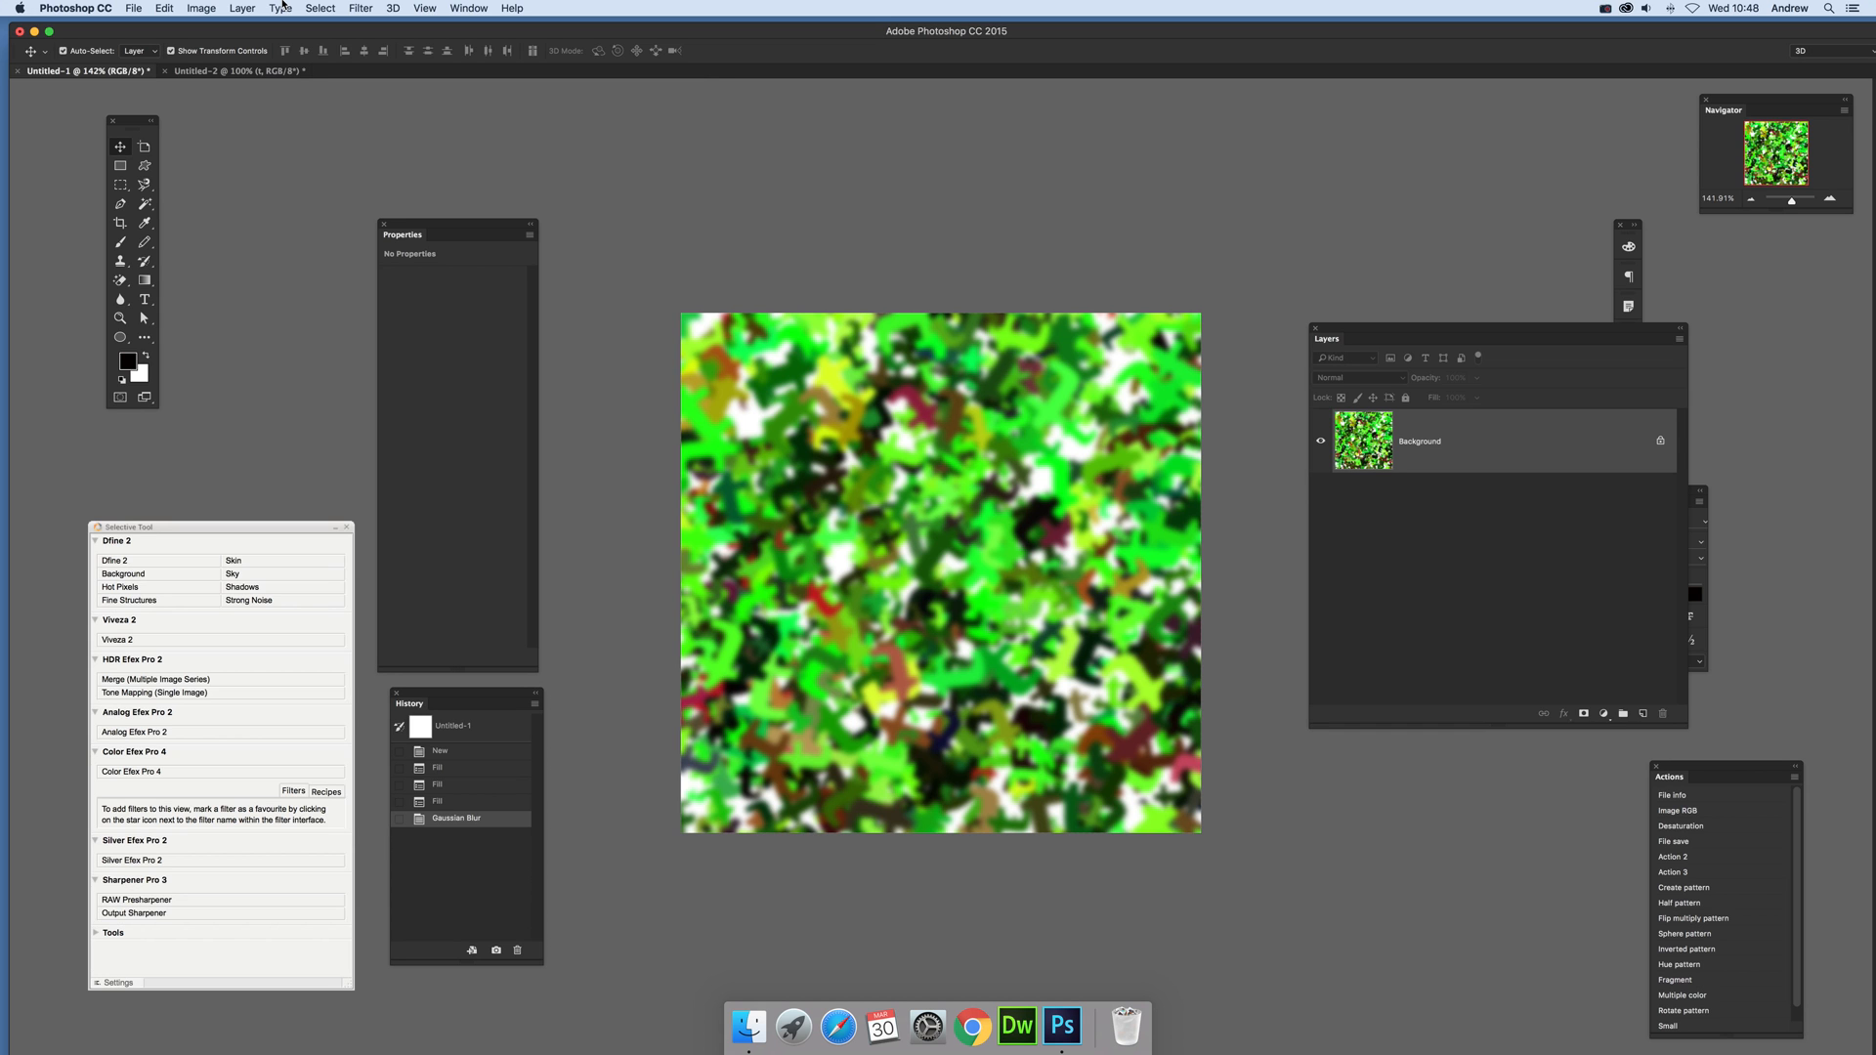
Step: Open the blurred image in the Silver Efex Pro 2 filter and set Brightness to -37% and Structure to 23%
{"action": "left_click", "coordinate": [360, 8]}
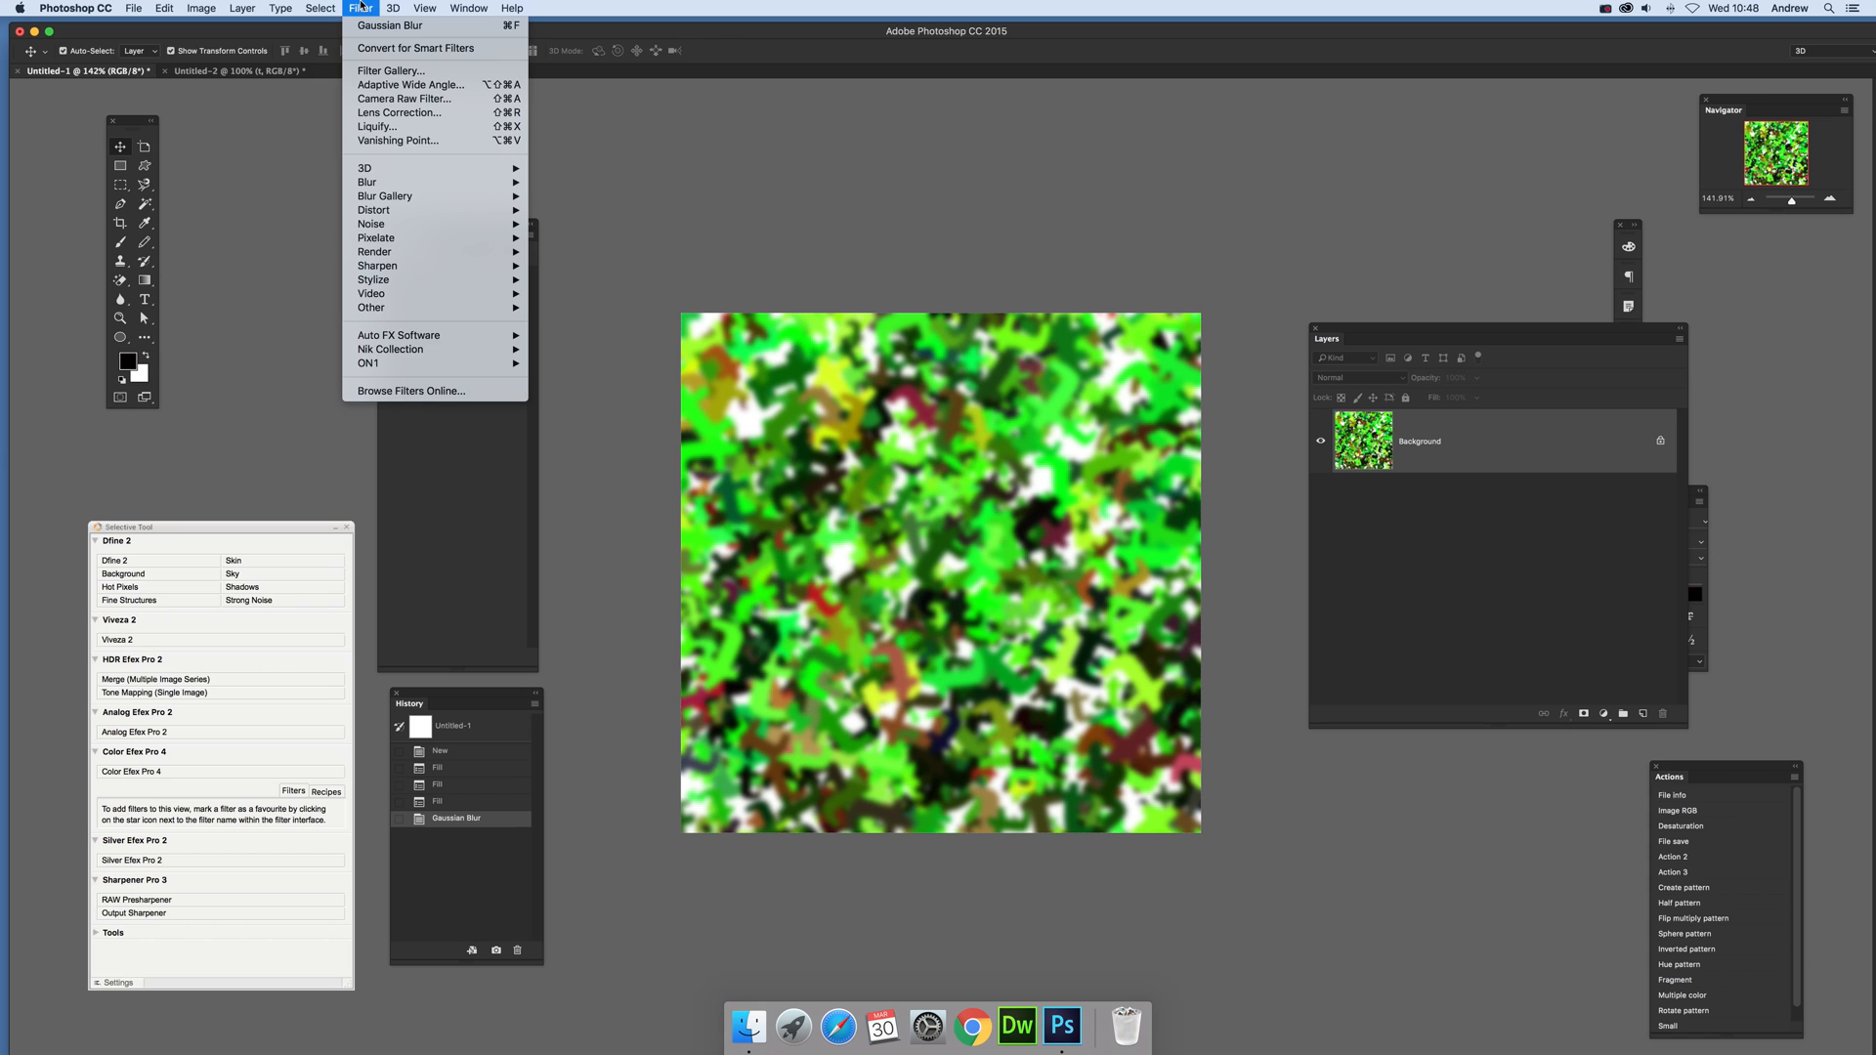
{"action": "mouse_move", "coordinate": [396, 352]}
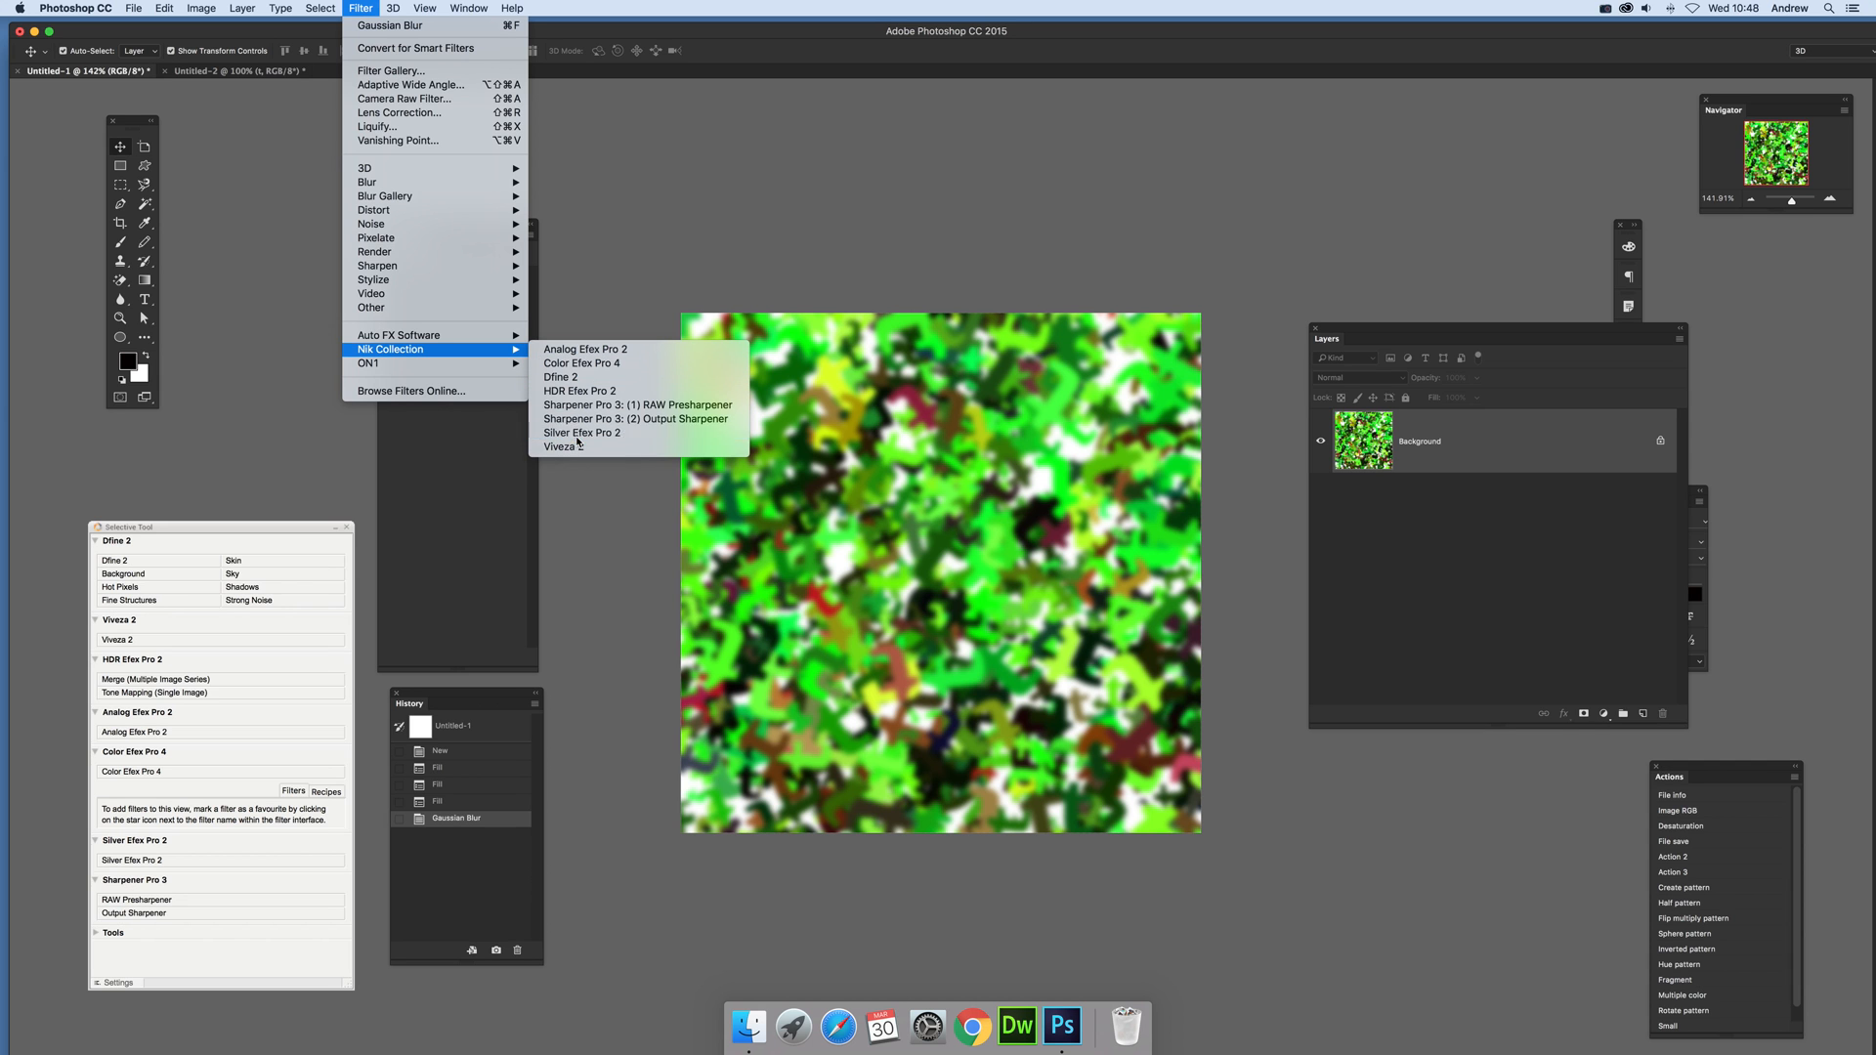
{"action": "left_click", "coordinate": [578, 432]}
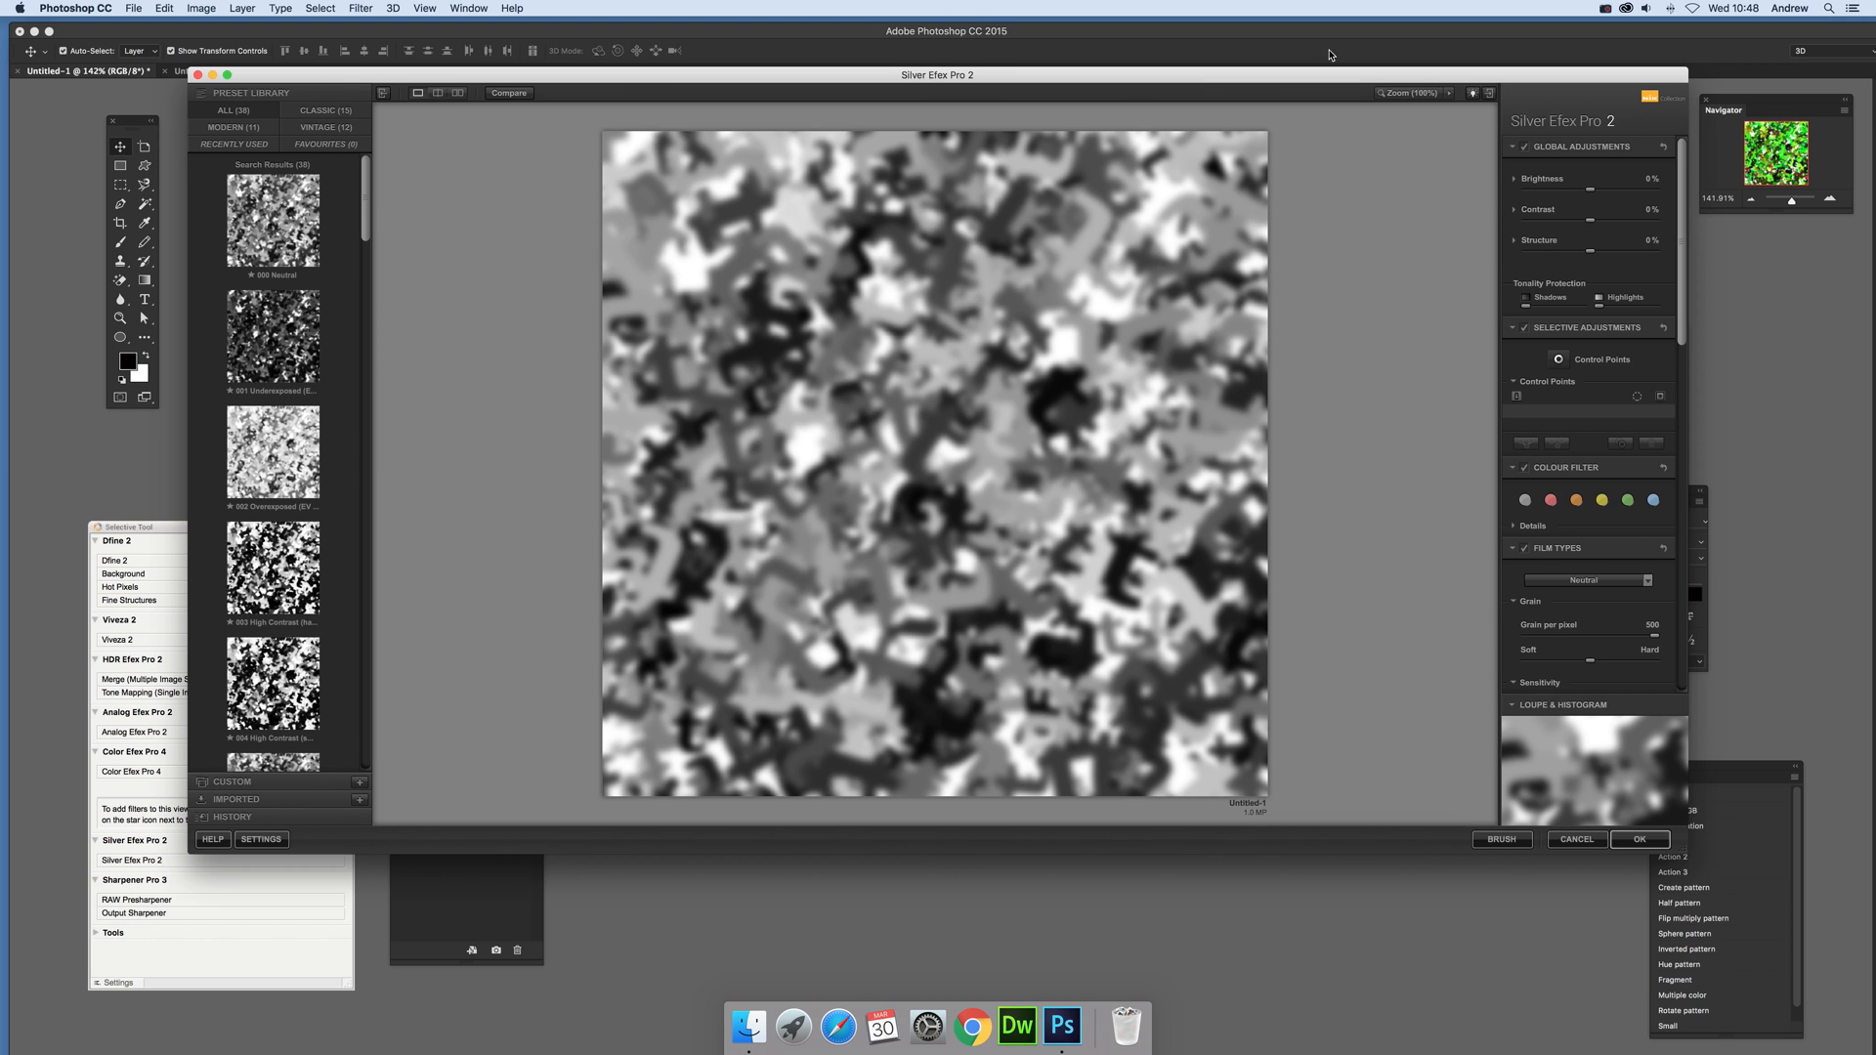
{"action": "left_click_drag", "start_coordinate": [1583, 195], "coordinate": [1607, 255]}
Step: Try the 010 Low Key 2, 011 Push Process and 009 Low Key 1 presets on the letter pattern
{"action": "scroll", "coordinate": [273, 513], "scroll_direction": "down", "scroll_amount": 5}
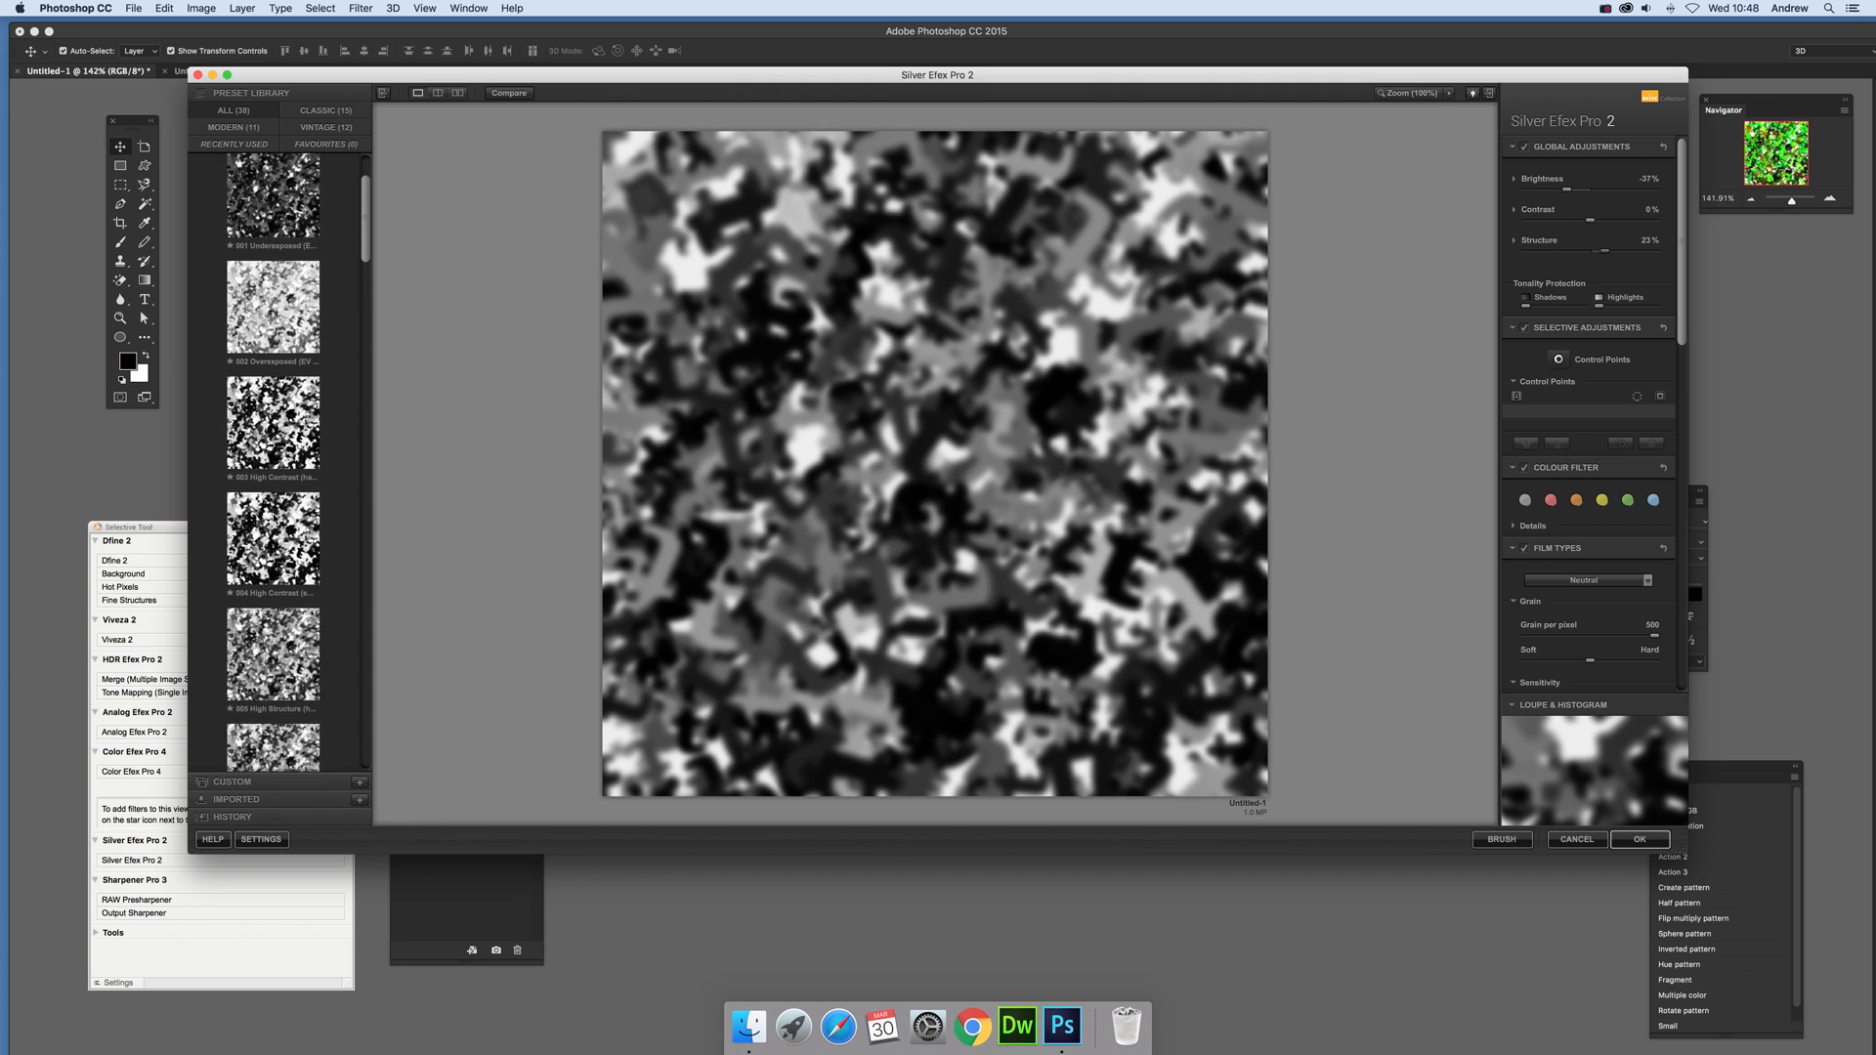
{"action": "scroll", "coordinate": [272, 518], "scroll_direction": "down", "scroll_amount": 5}
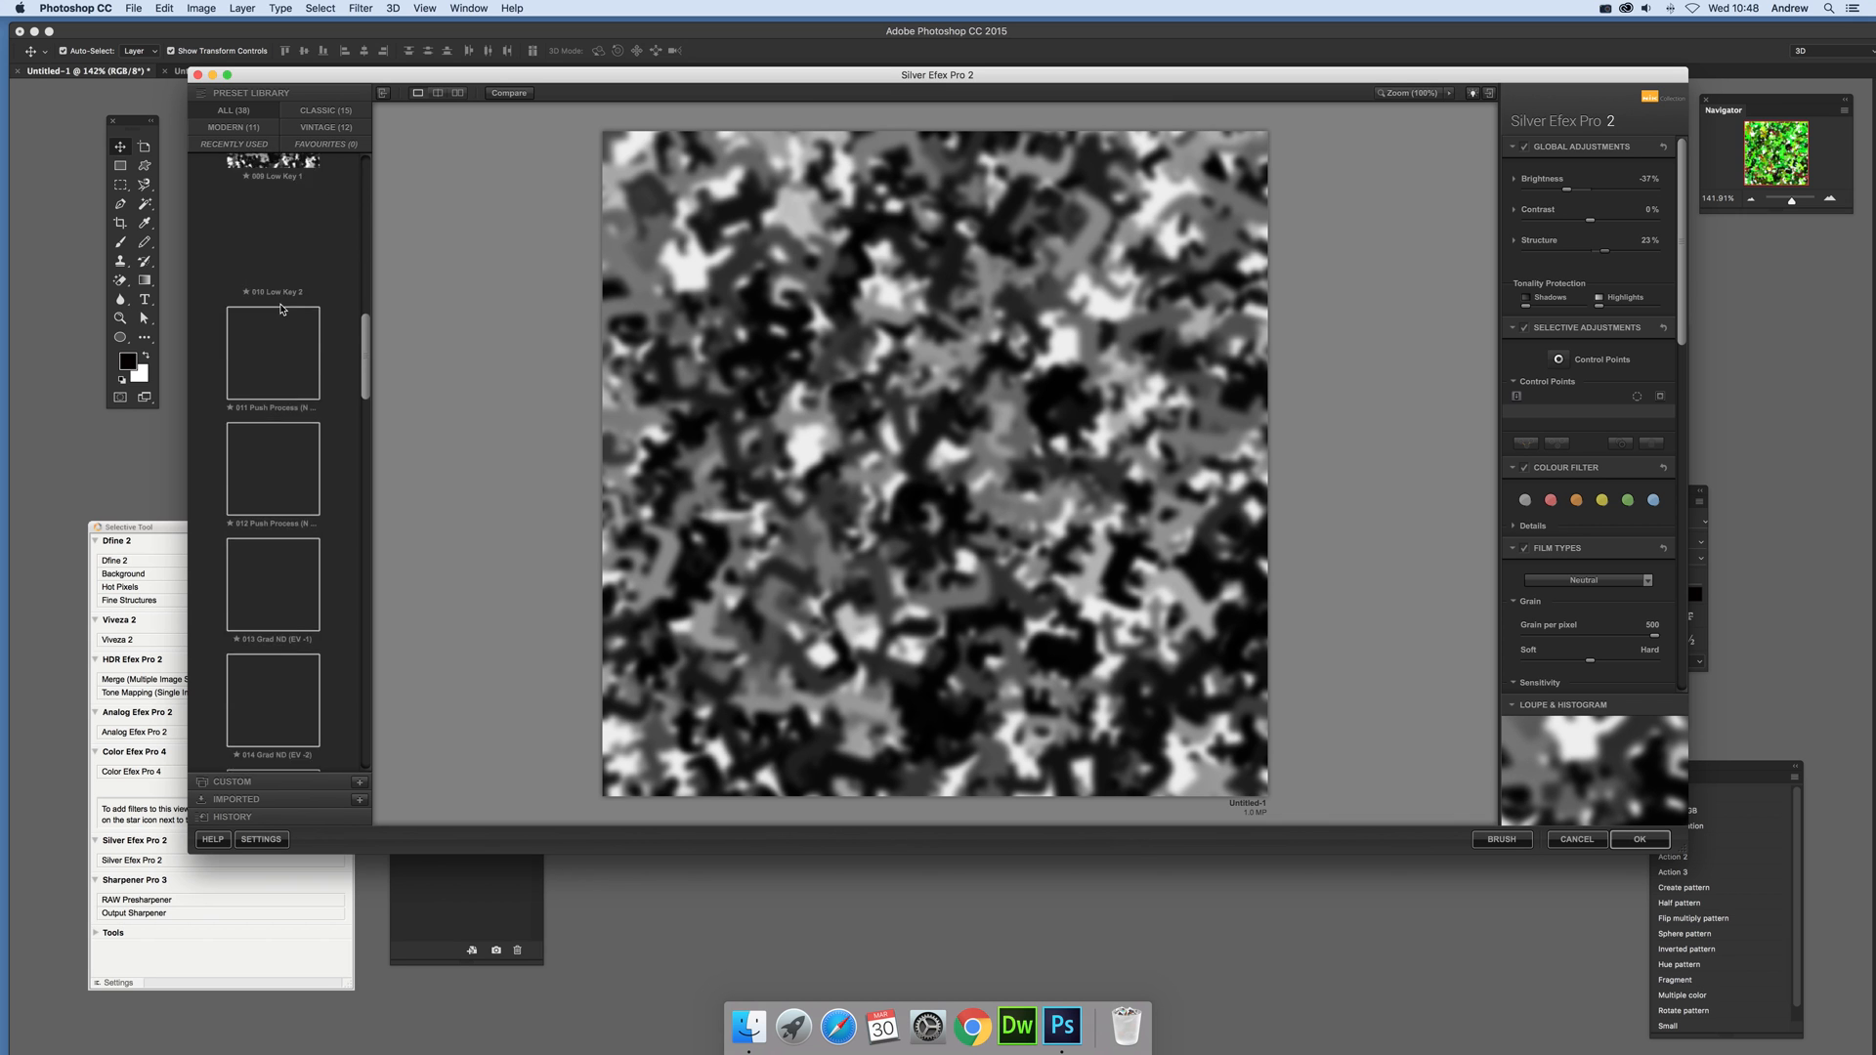
{"action": "scroll", "coordinate": [284, 469], "scroll_direction": "up", "scroll_amount": 1}
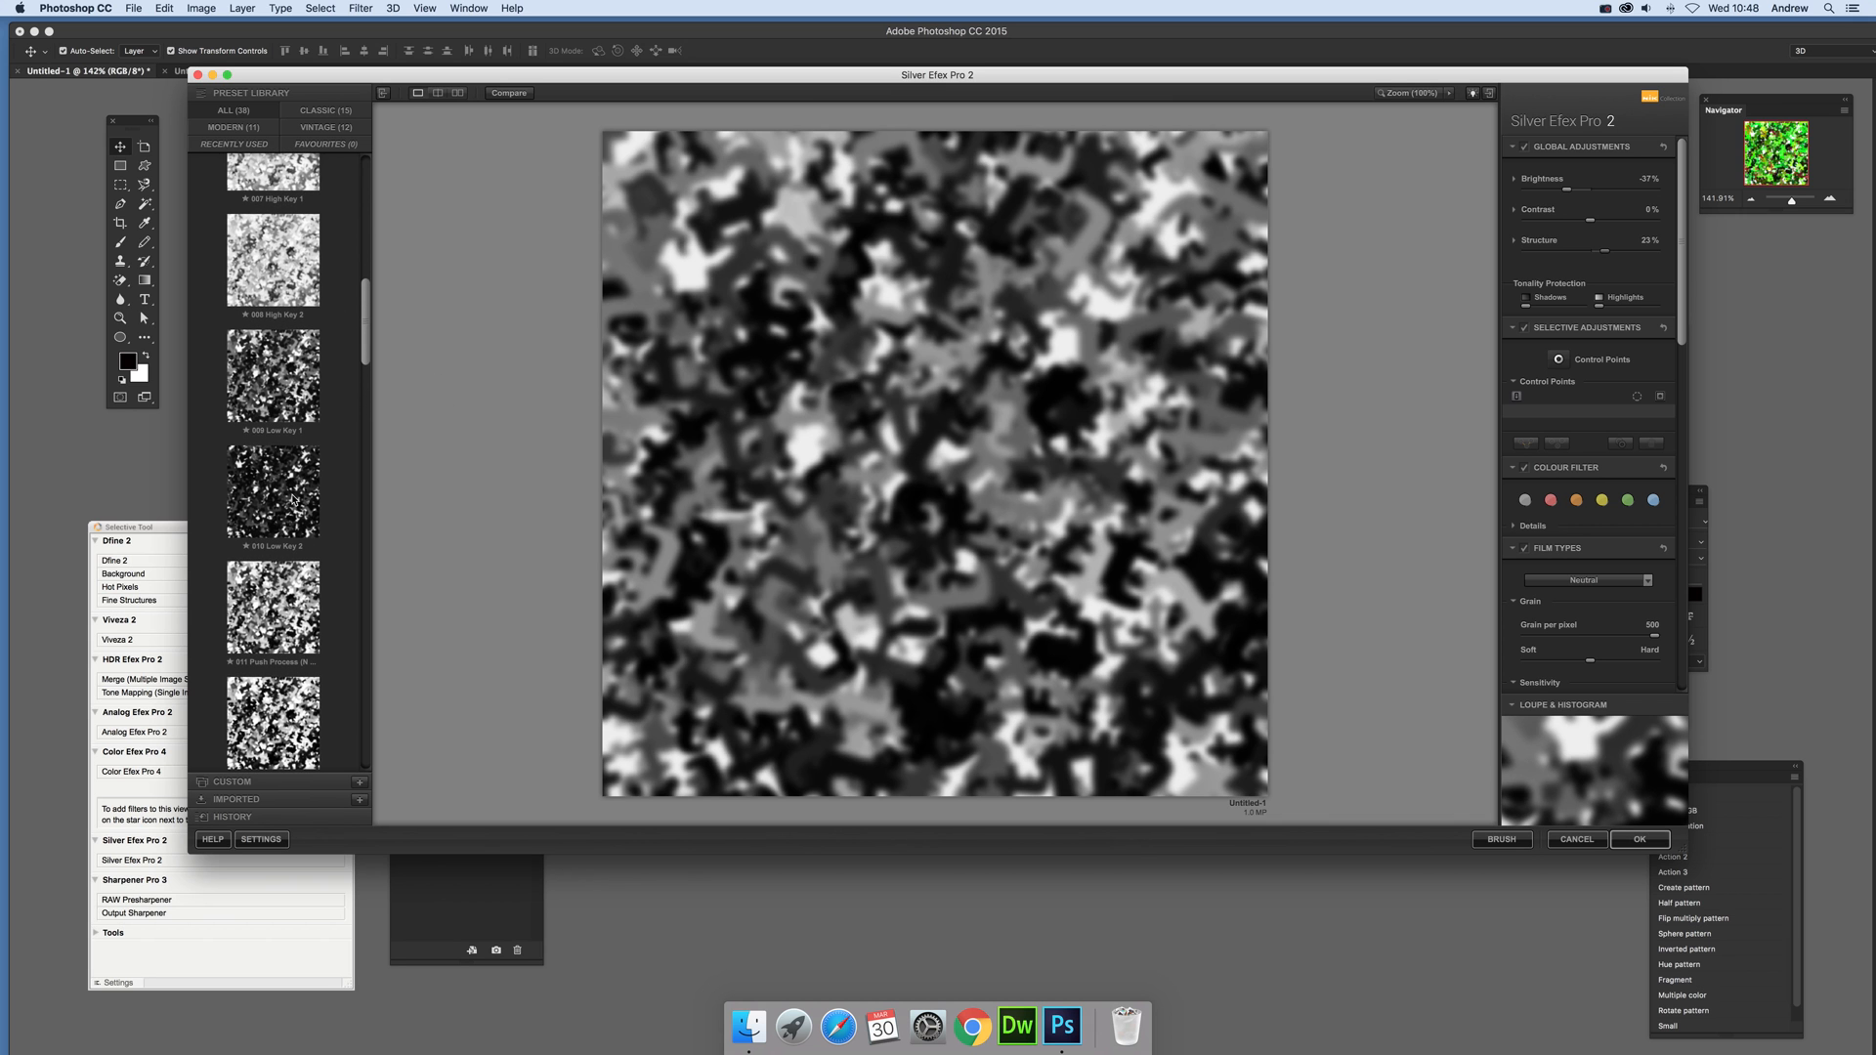
{"action": "left_click", "coordinate": [294, 498]}
{"action": "left_click", "coordinate": [264, 616]}
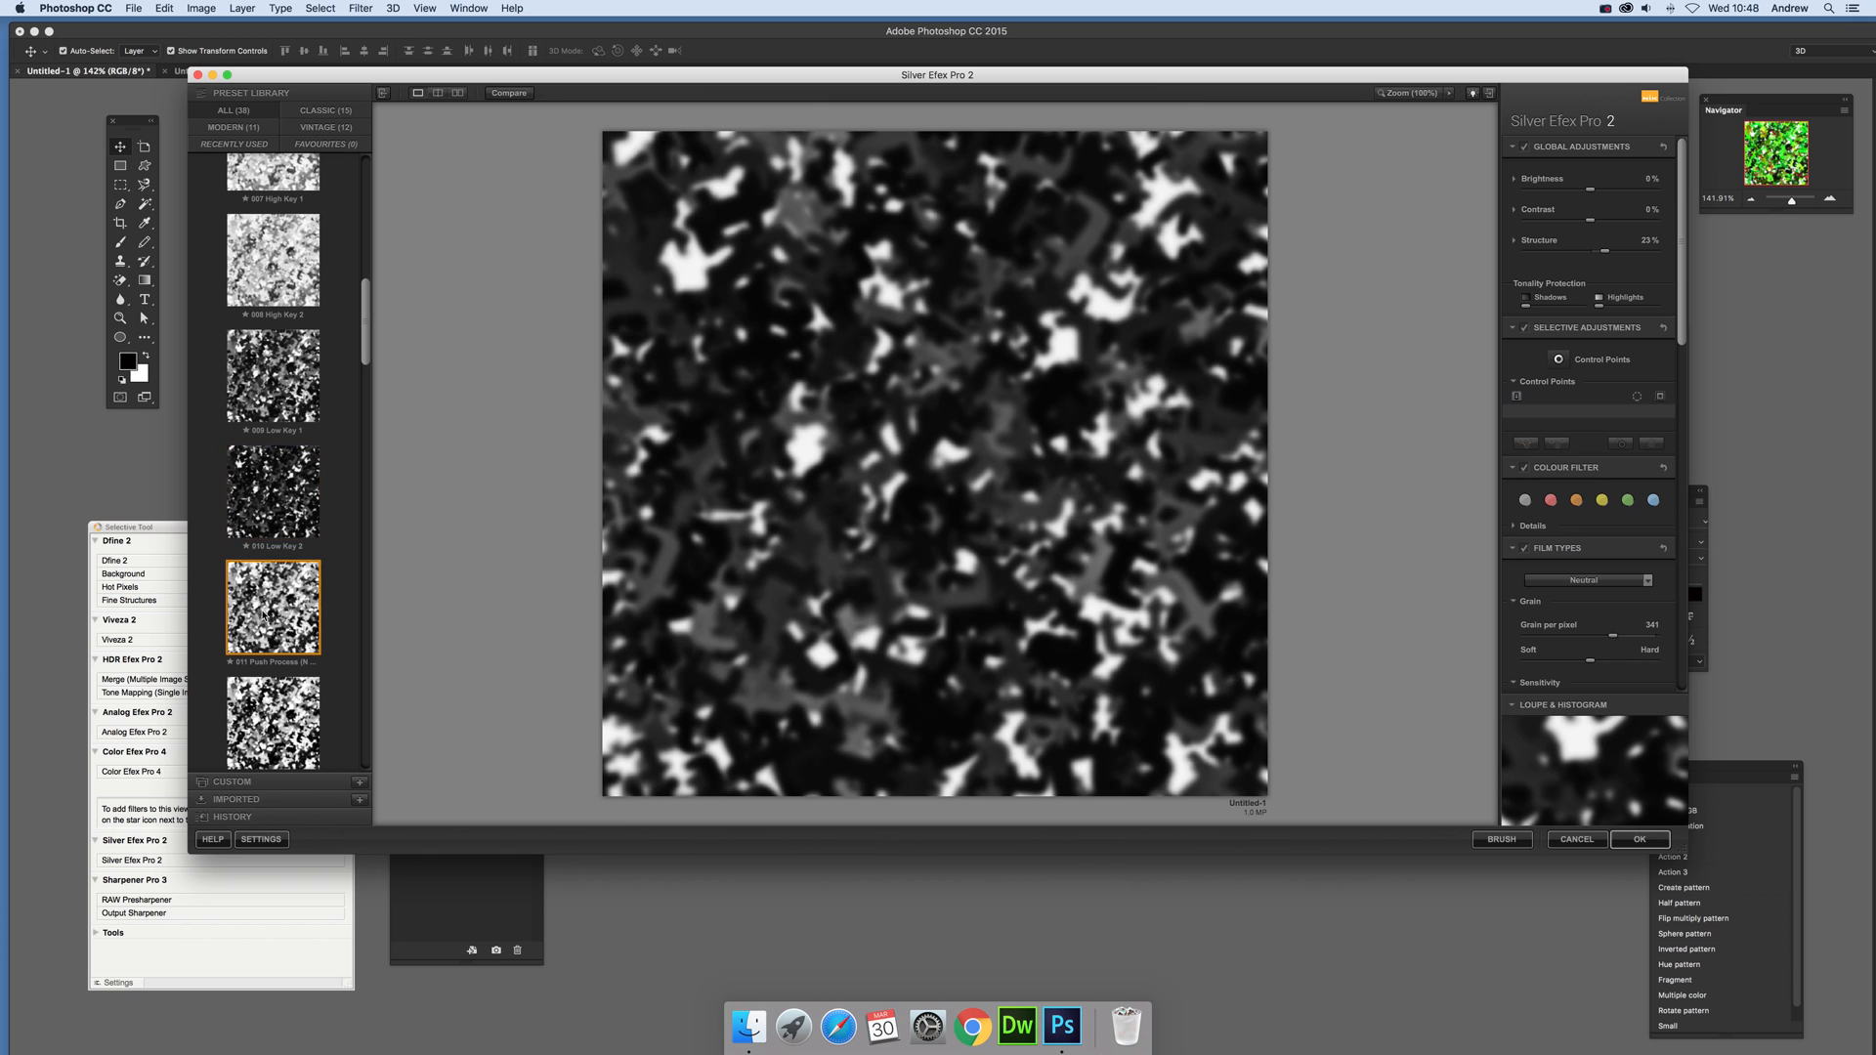
{"action": "left_click", "coordinate": [277, 422]}
Step: Choose the 013 Grad ND (EV -1) preset and apply the black-and-white conversion to the image
{"action": "scroll", "coordinate": [278, 422], "scroll_direction": "down", "scroll_amount": 3}
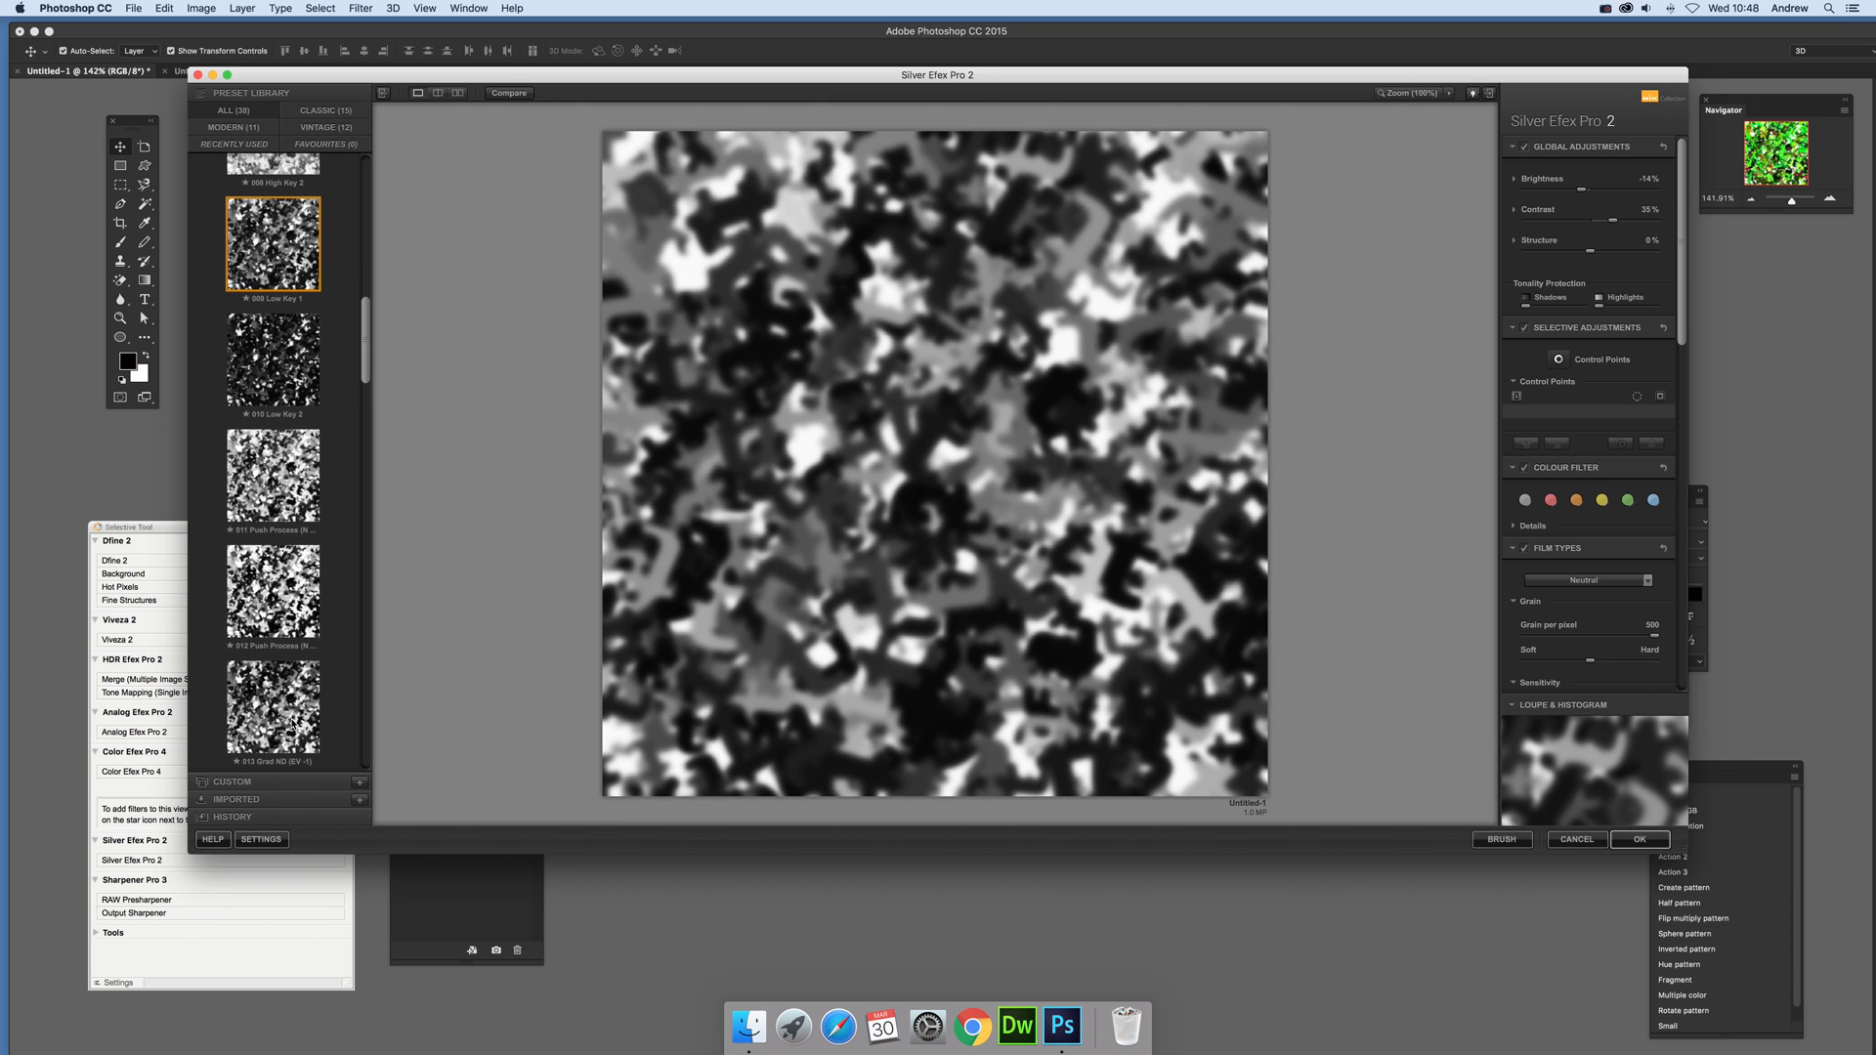
{"action": "left_click", "coordinate": [293, 713]}
{"action": "scroll", "coordinate": [295, 660], "scroll_direction": "down", "scroll_amount": 2}
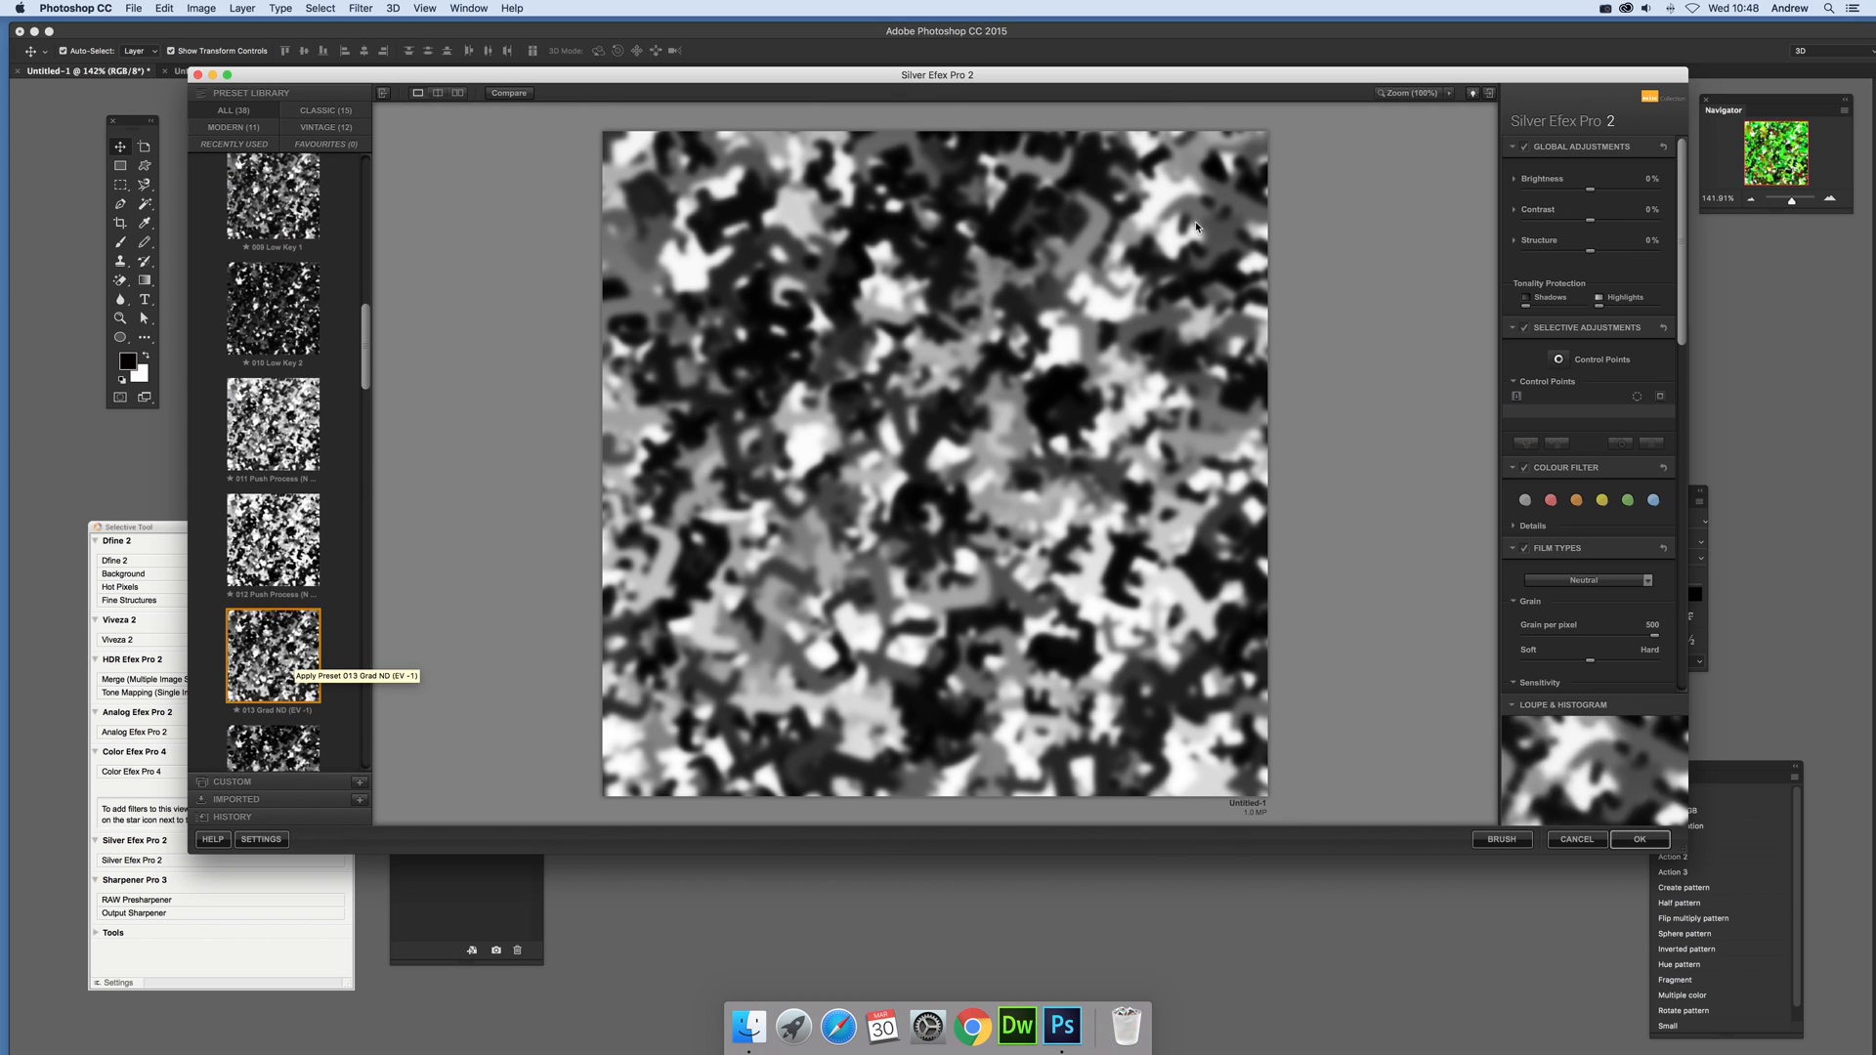
{"action": "left_click", "coordinate": [1642, 840]}
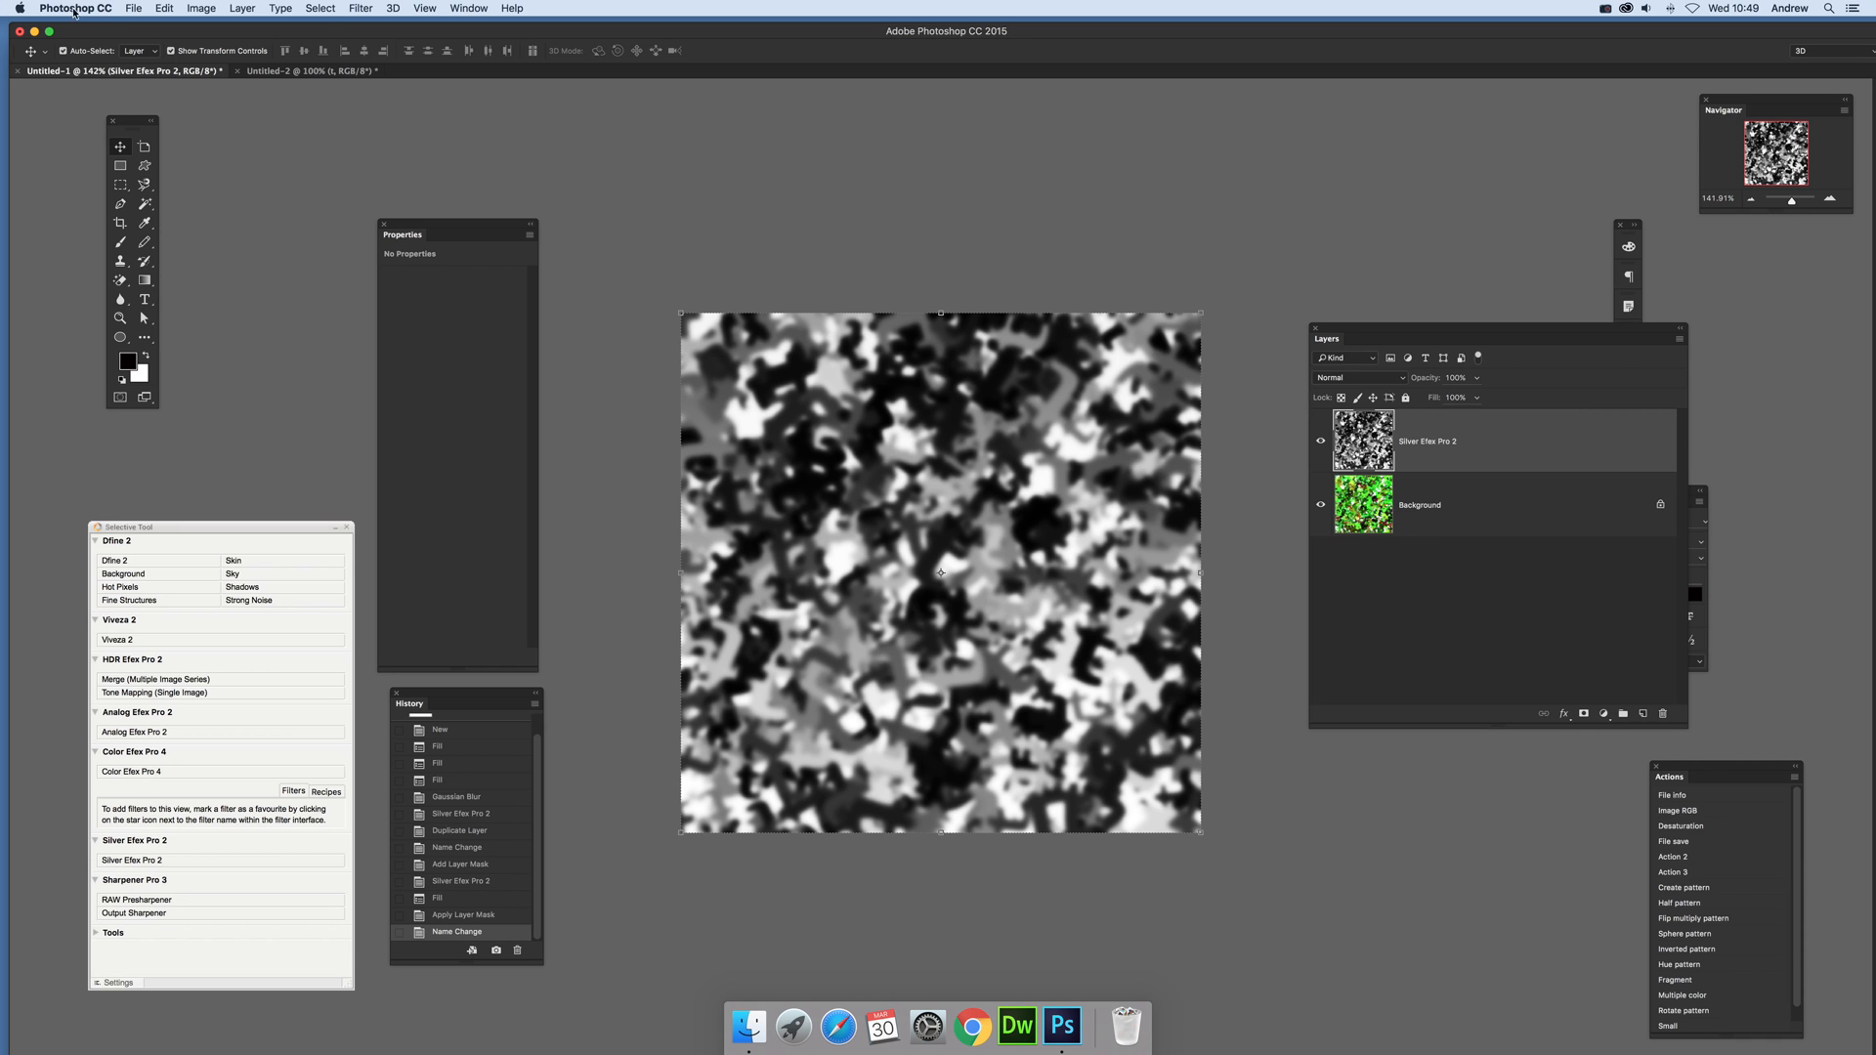
{"action": "left_click", "coordinate": [202, 8]}
{"action": "mouse_move", "coordinate": [235, 47]}
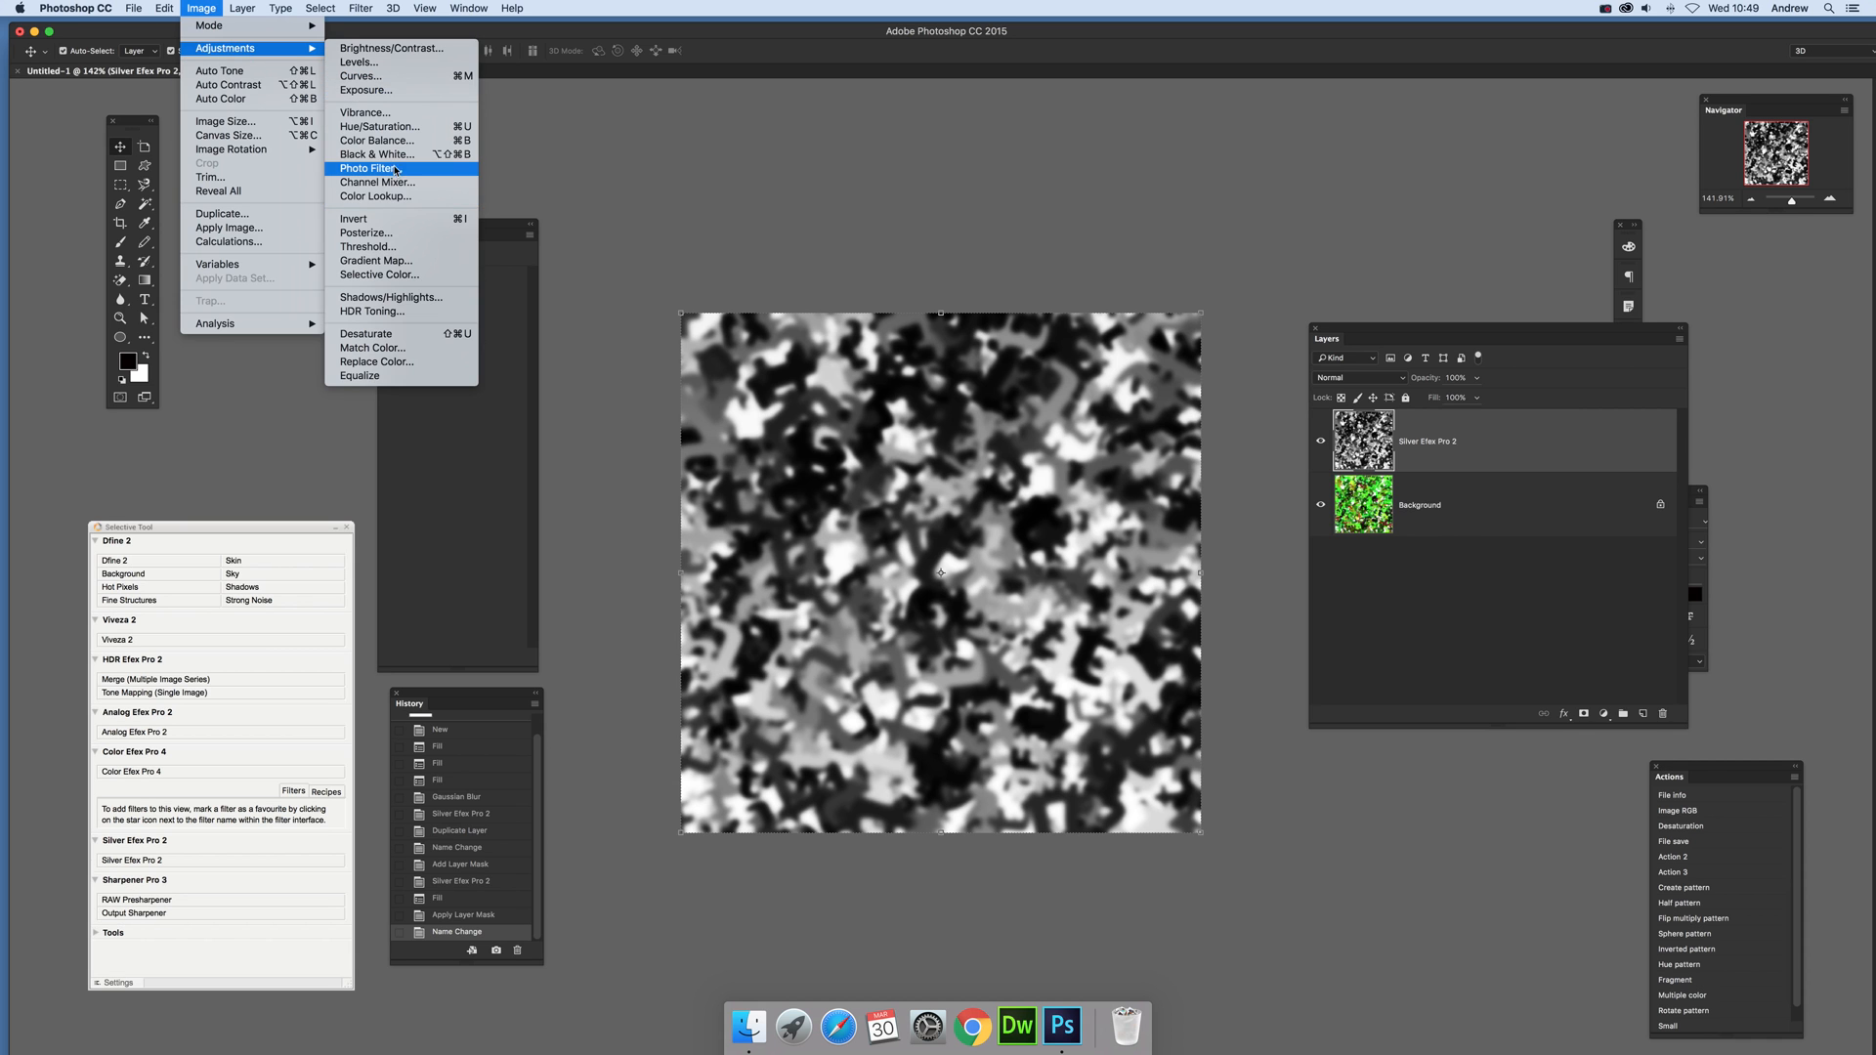
{"action": "left_click", "coordinate": [1069, 542]}
{"action": "left_click", "coordinate": [211, 8]}
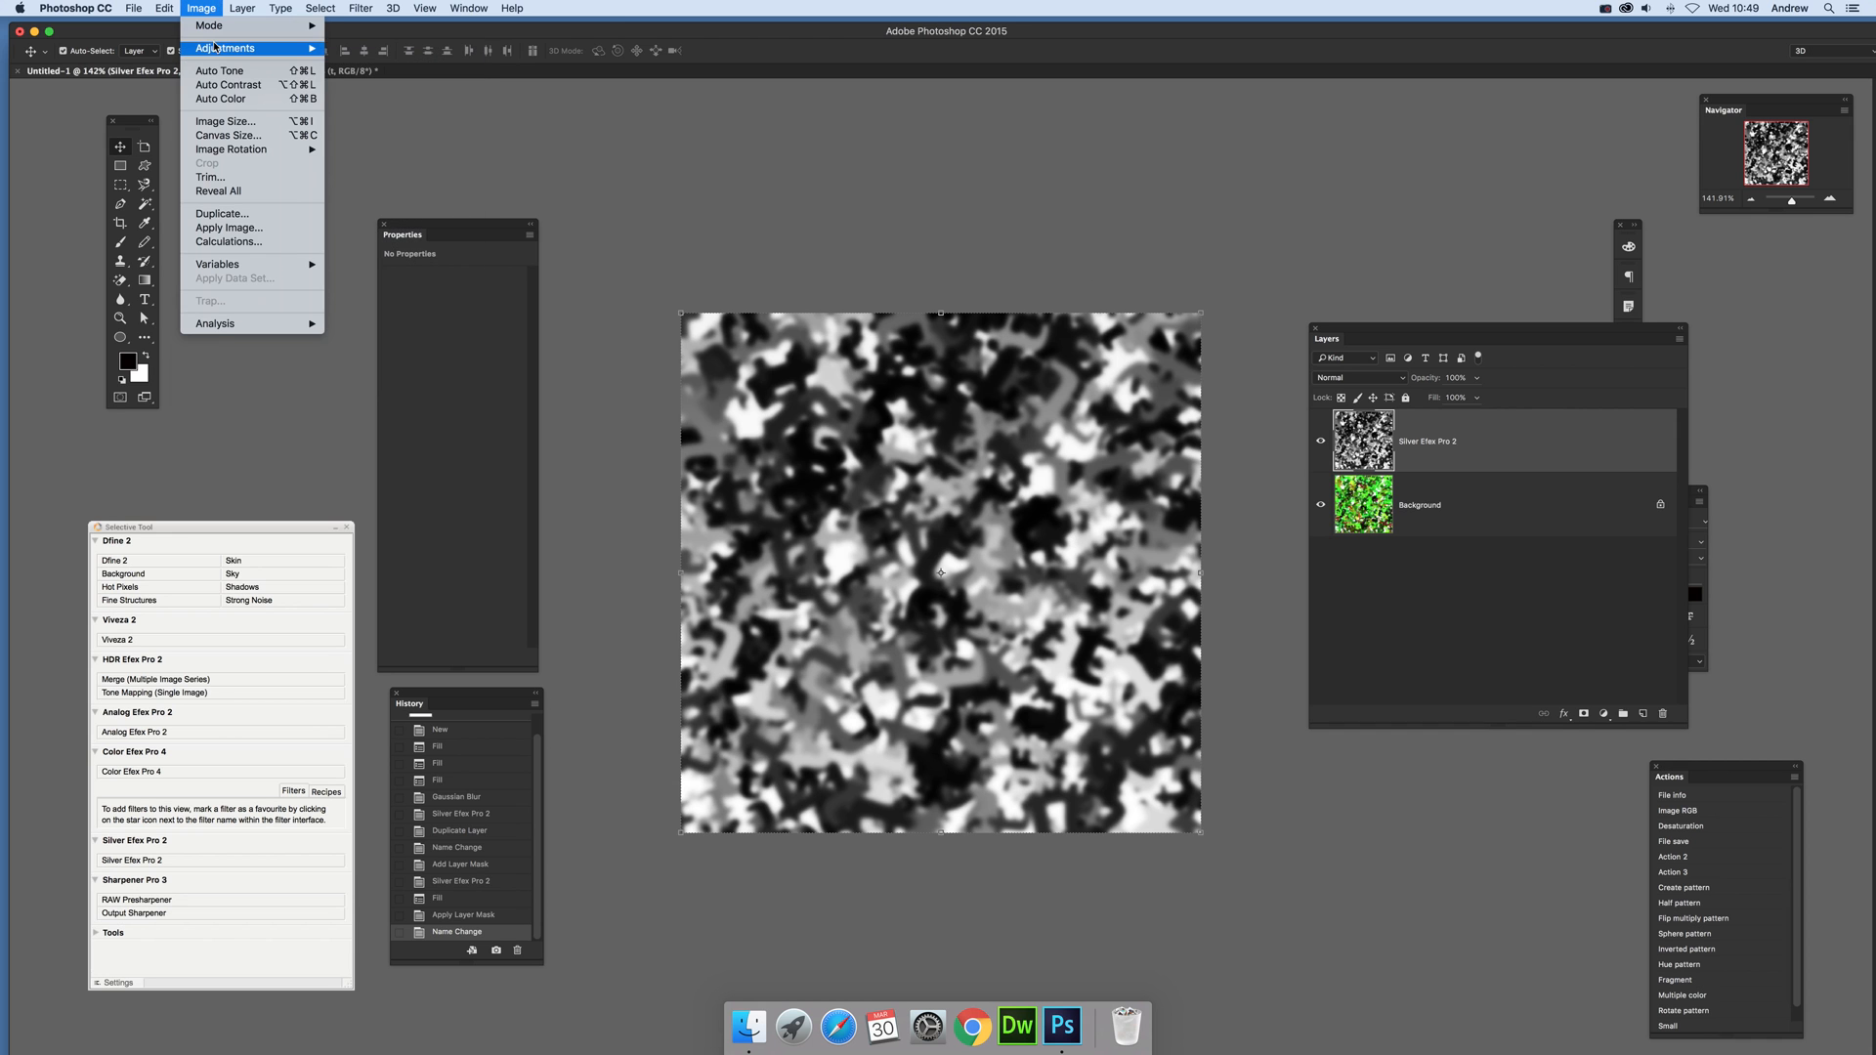
{"action": "mouse_move", "coordinate": [245, 48]}
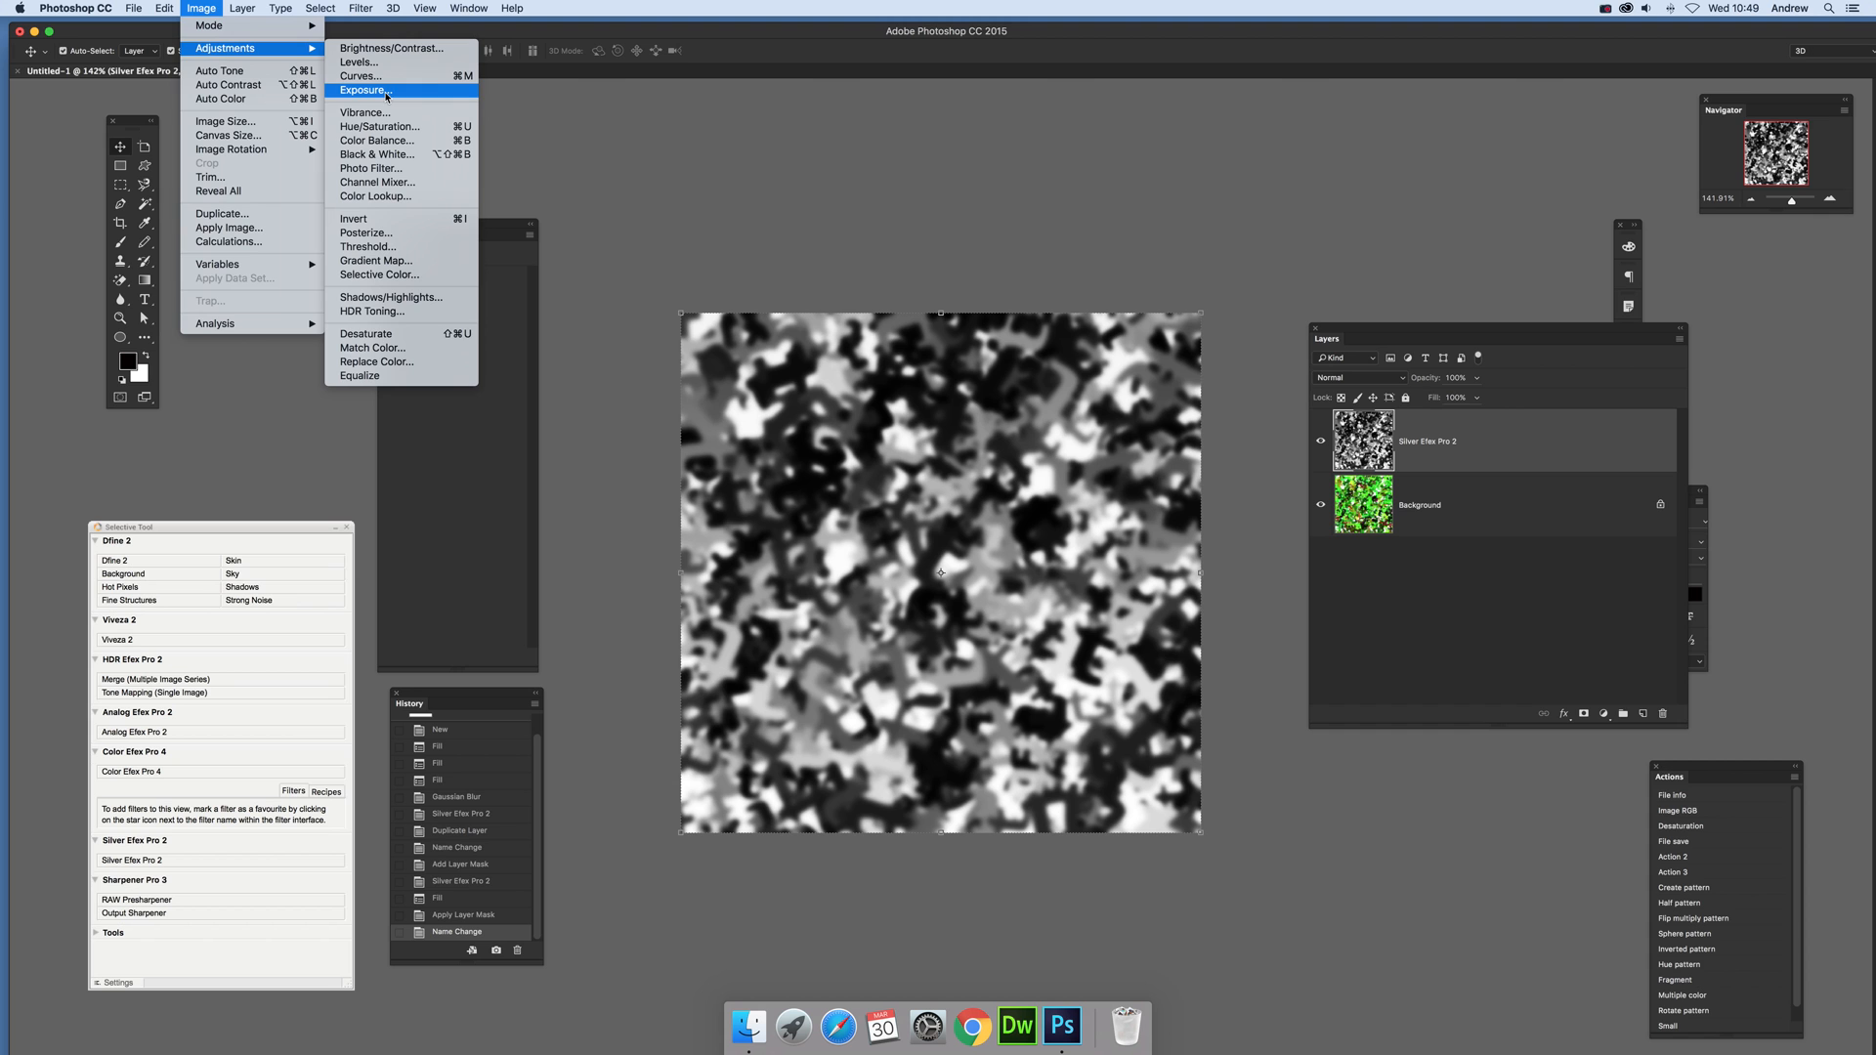
{"action": "left_click", "coordinate": [956, 277]}
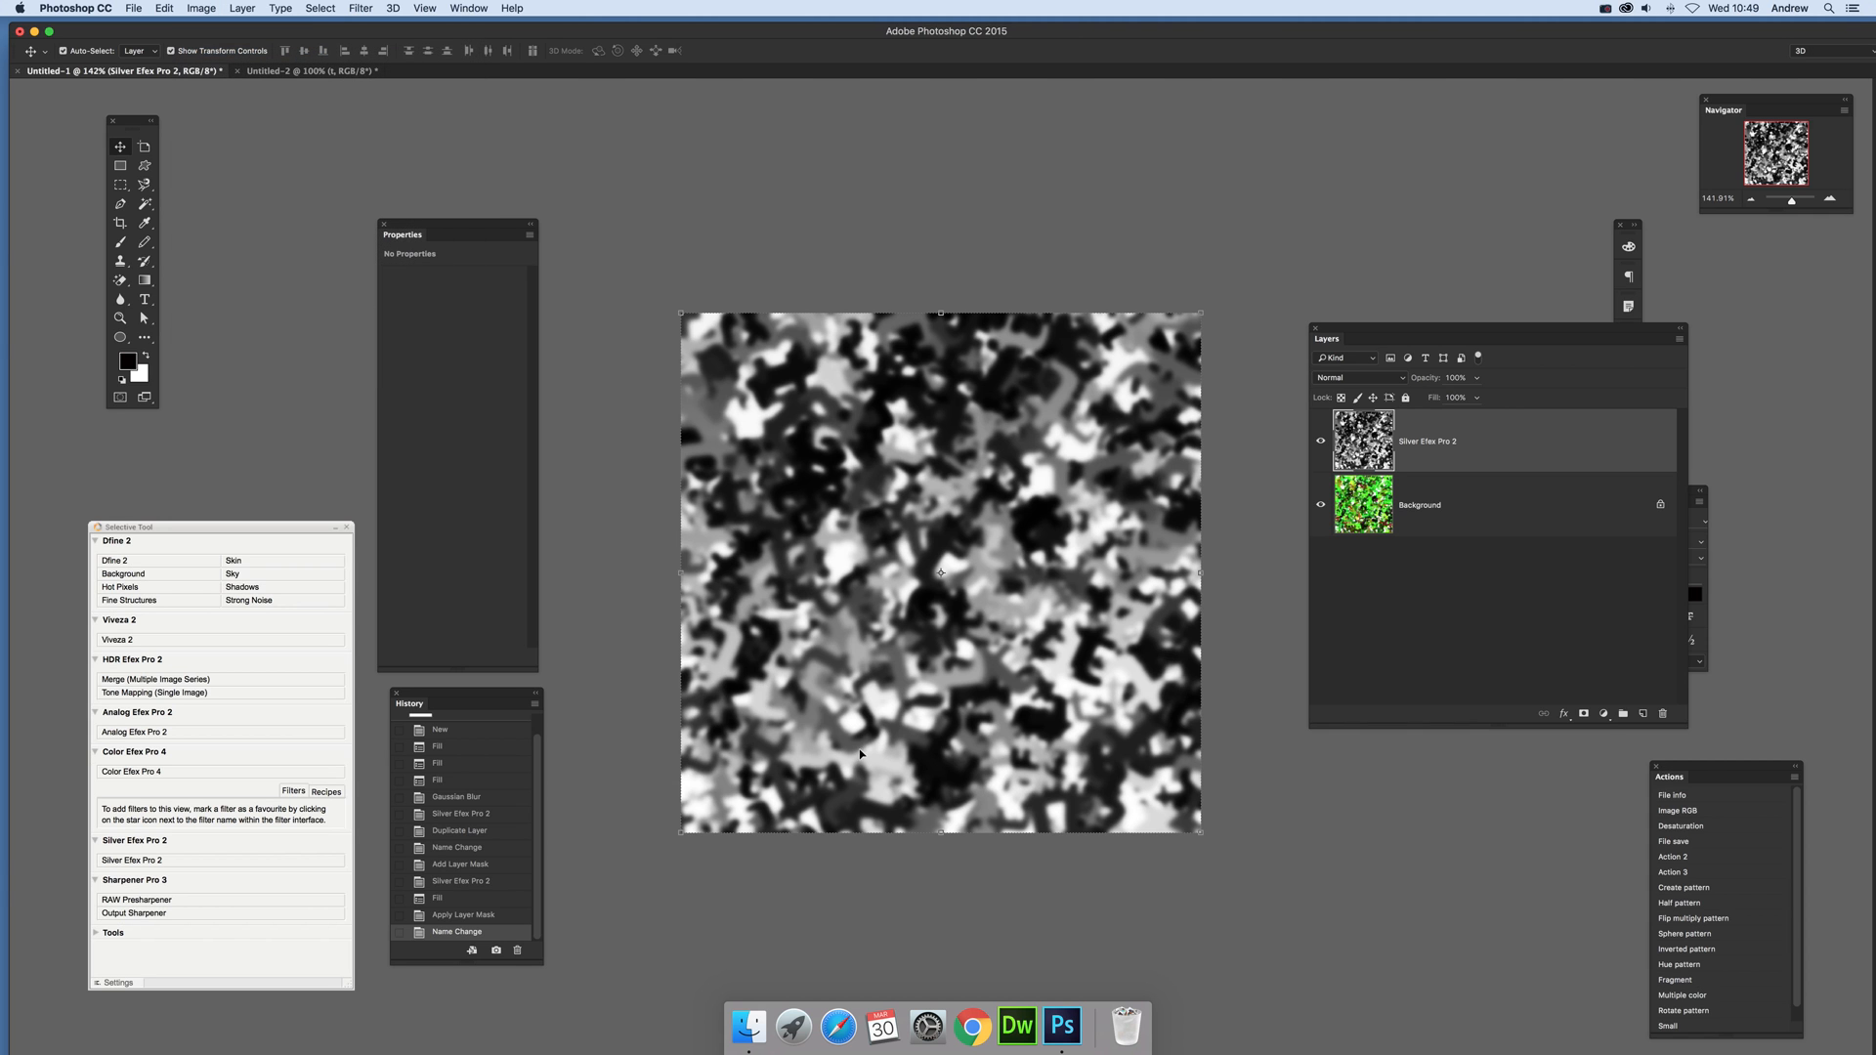
Step: Flatten the black-and-white Silver Efex Pro 2 layer and the coloured background into a single layer
{"action": "left_click", "coordinate": [248, 6]}
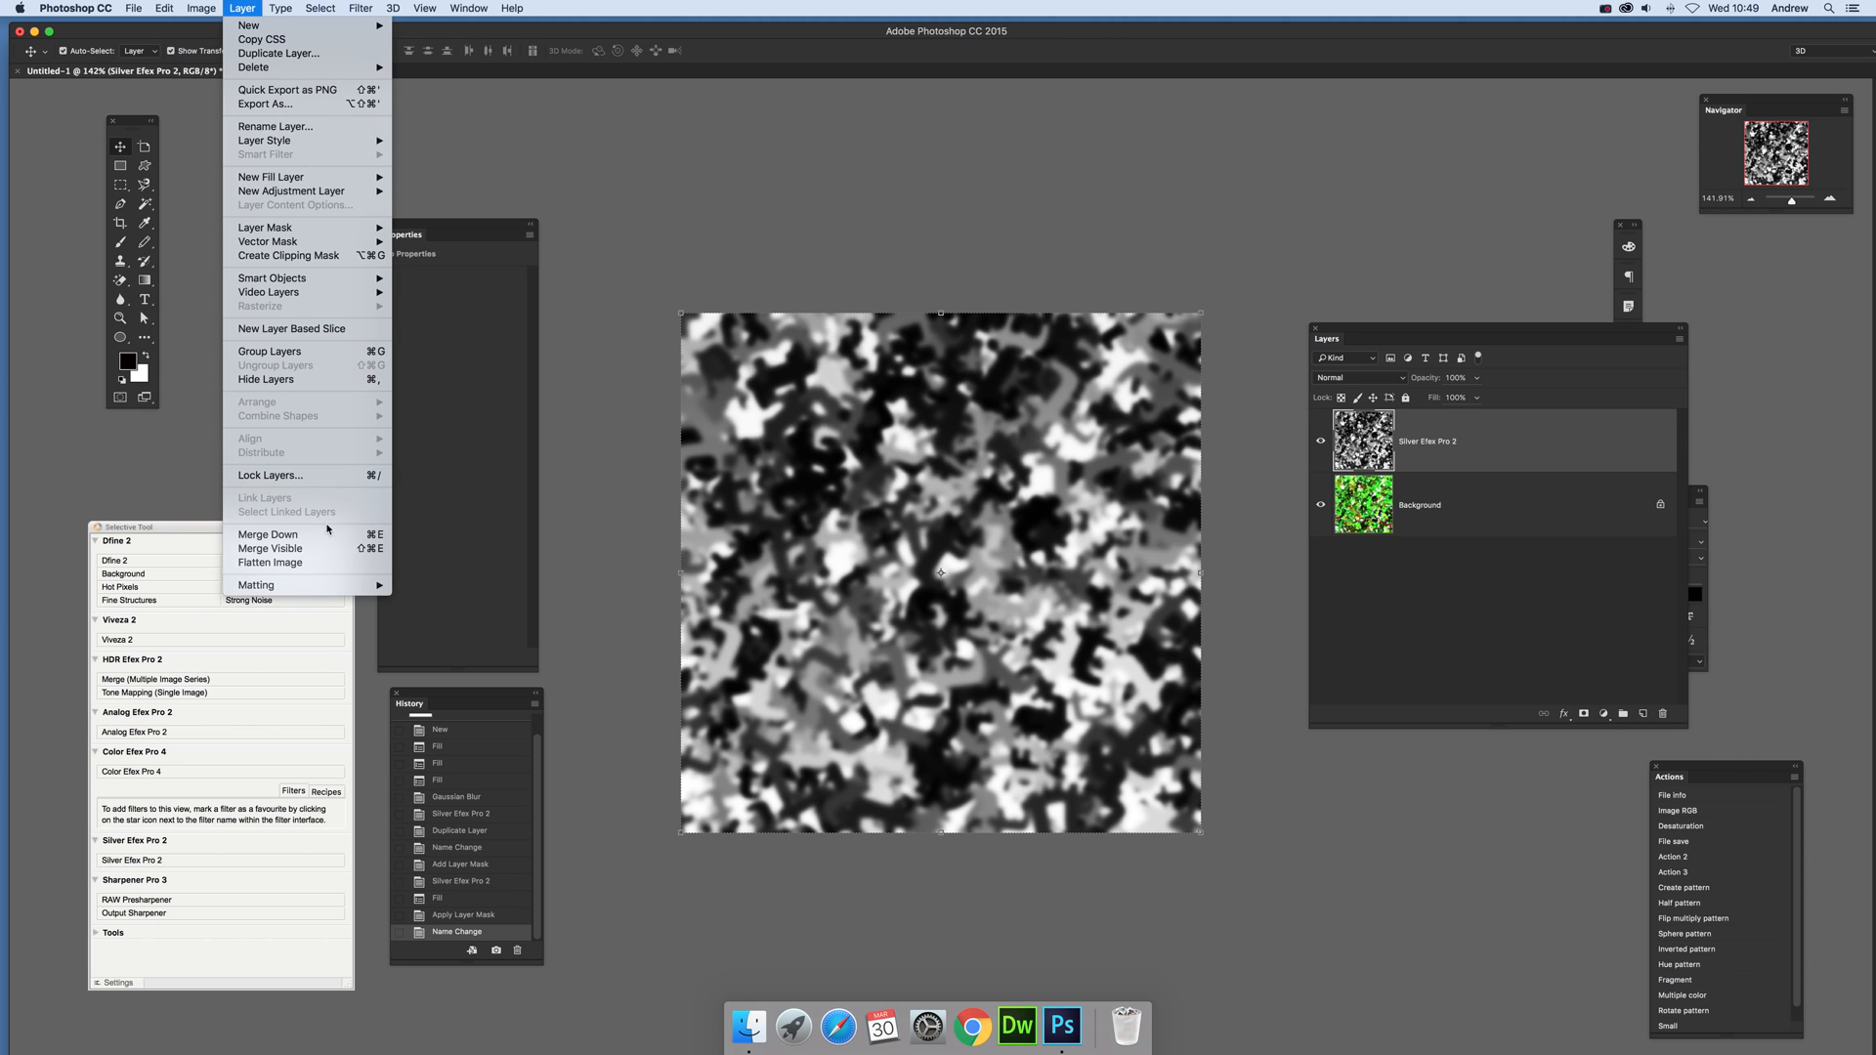
{"action": "left_click", "coordinate": [313, 559]}
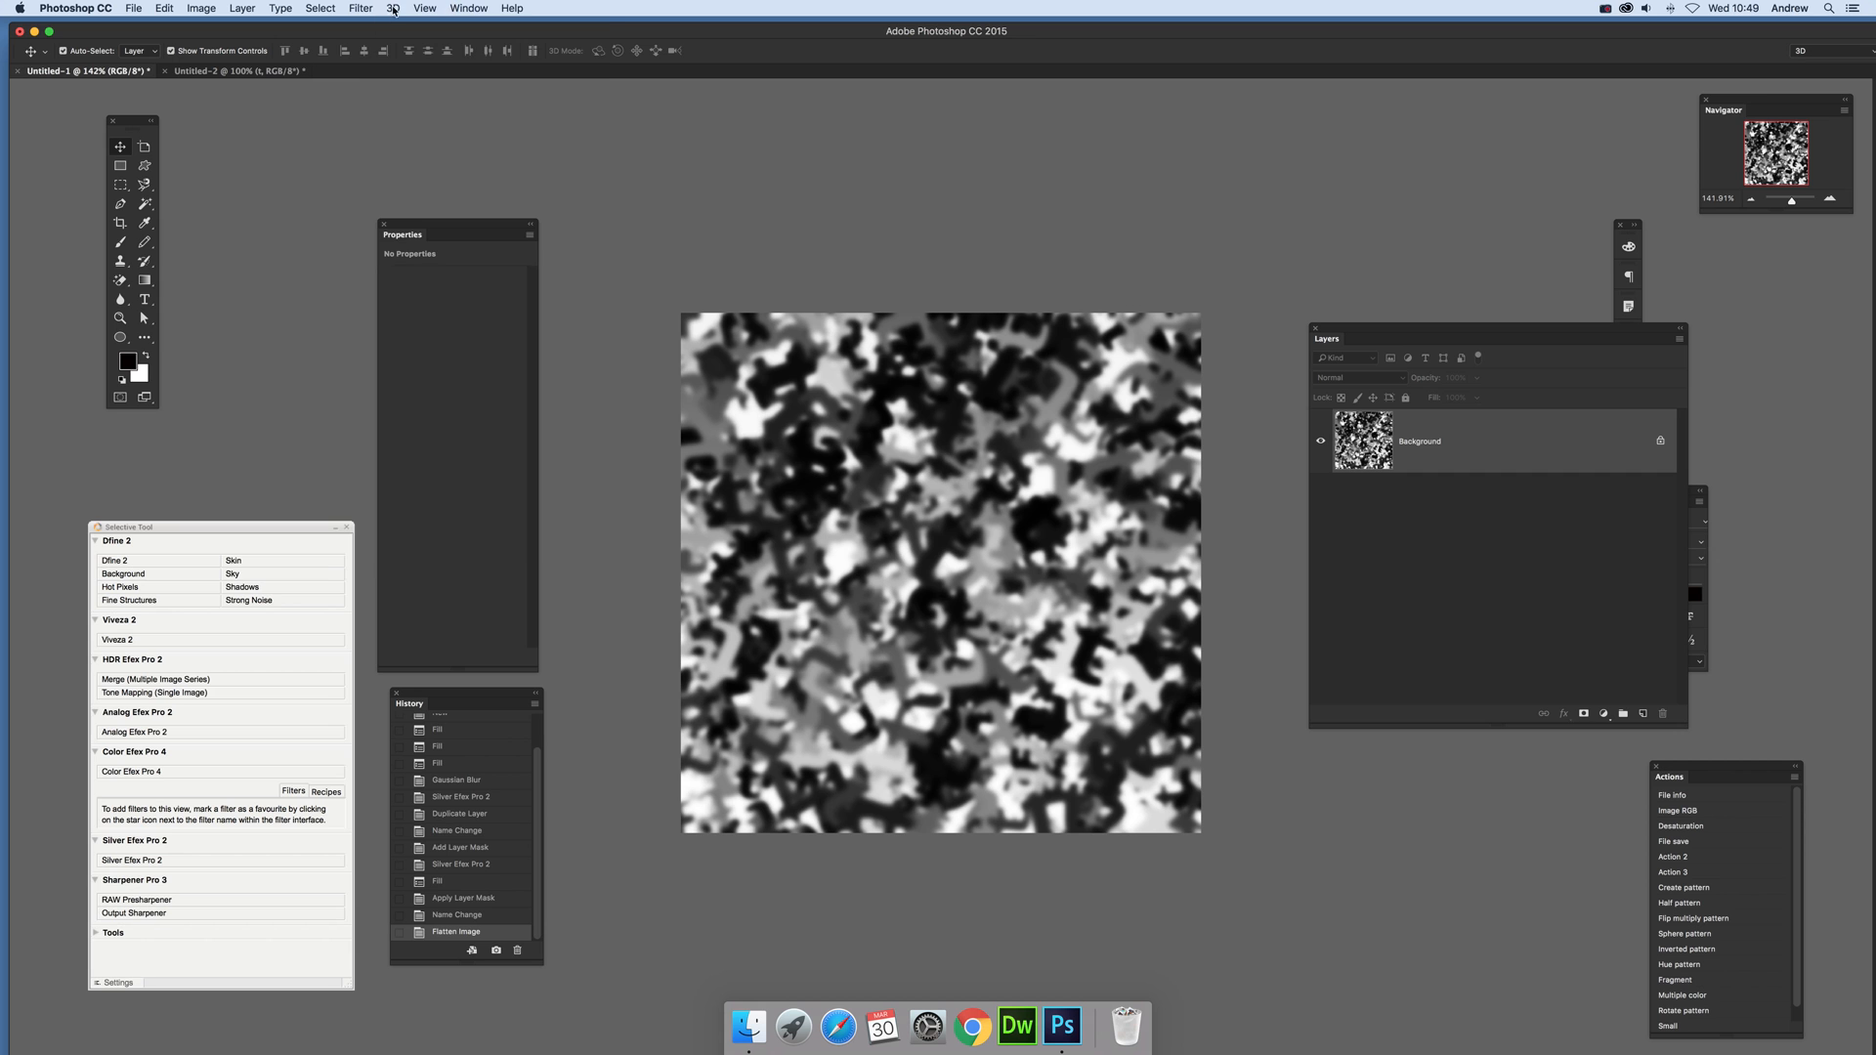
{"action": "left_click", "coordinate": [393, 9]}
{"action": "left_click", "coordinate": [894, 148]}
{"action": "left_click", "coordinate": [1600, 10]}
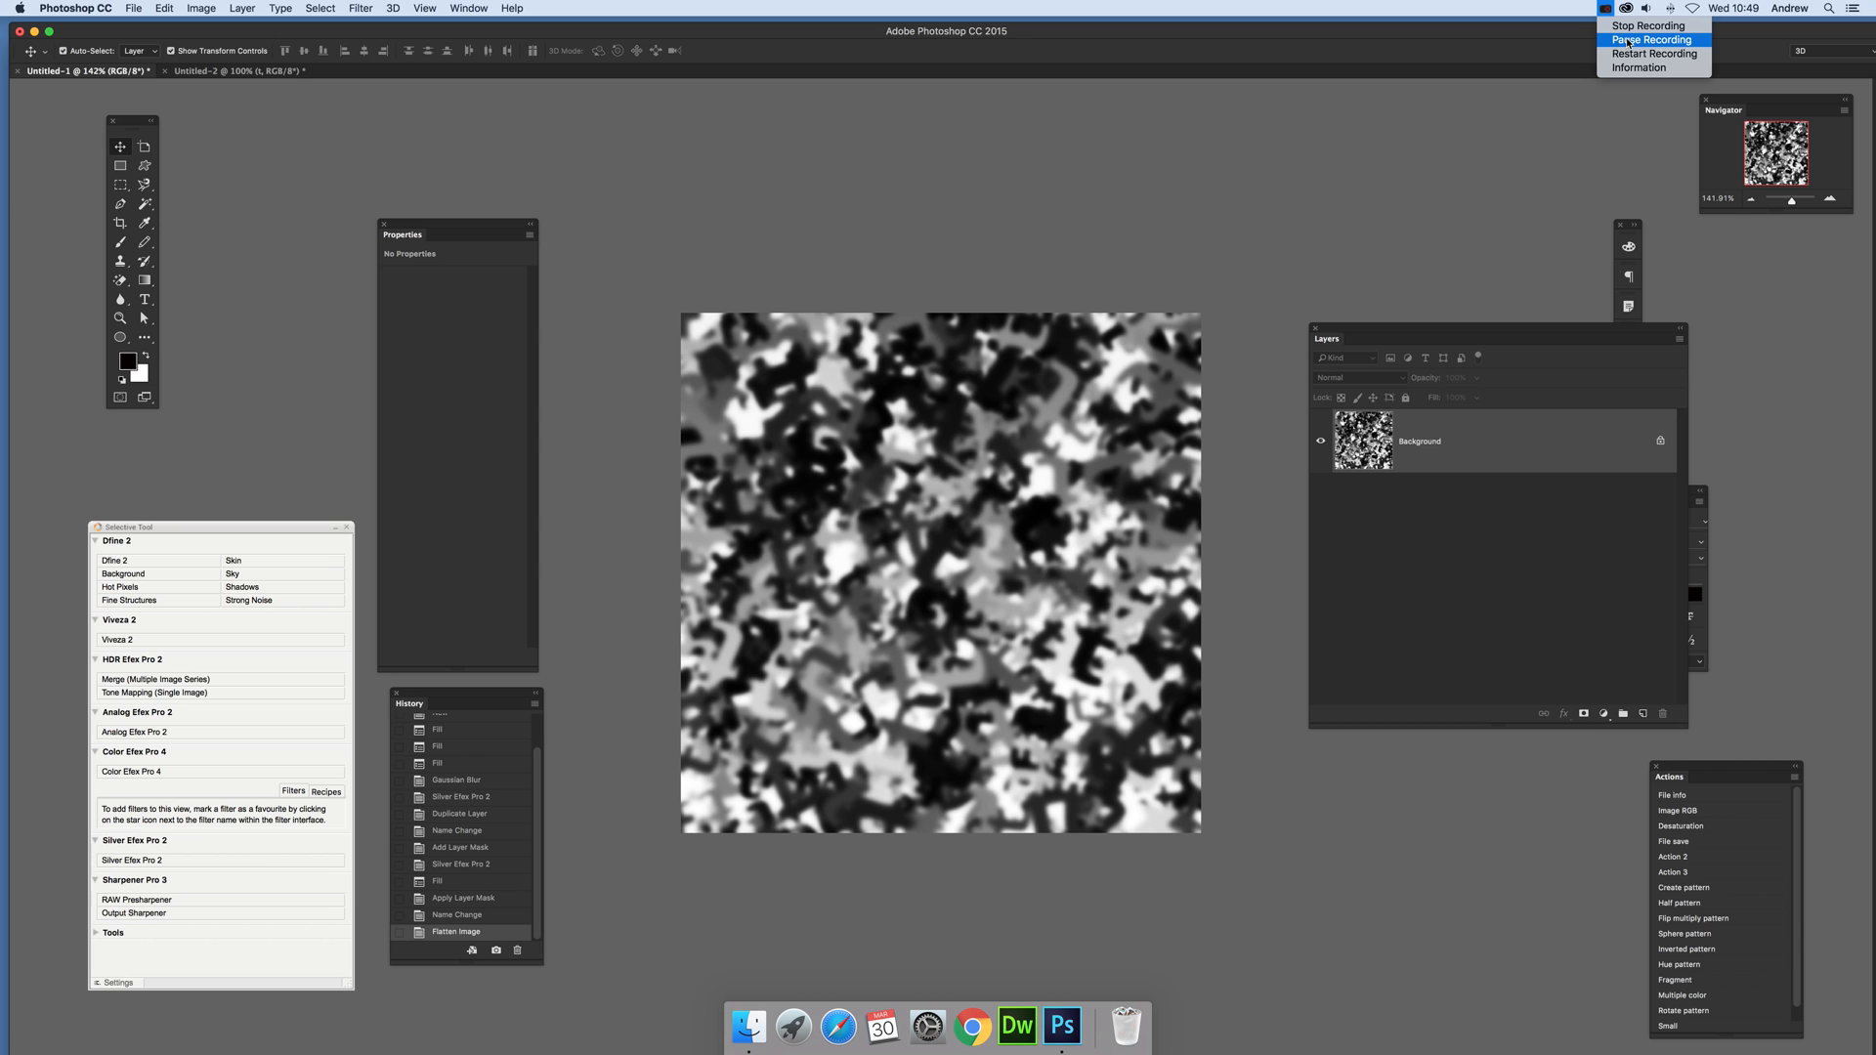
{"action": "left_click", "coordinate": [551, 31]}
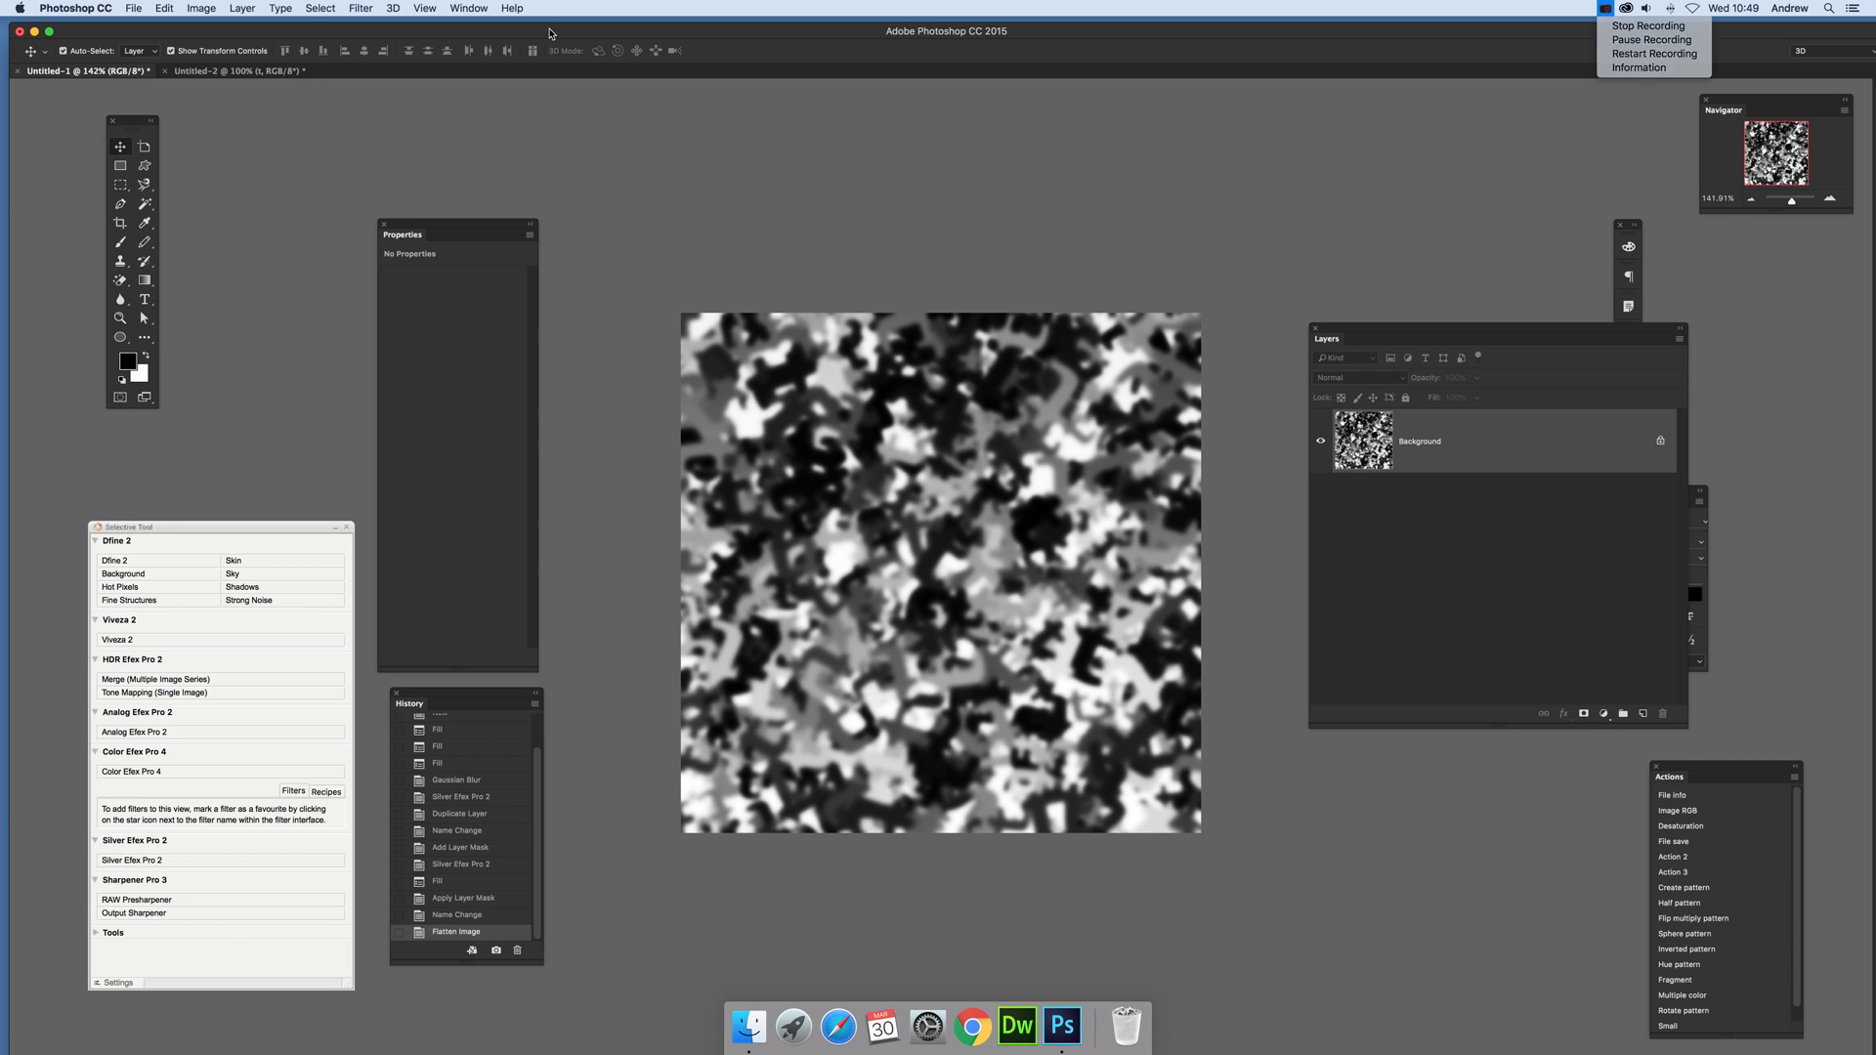
Step: Save the flattened image to the Desktop as Untitled-1.psd in Photoshop format, replacing the existing file
{"action": "left_click", "coordinate": [133, 8]}
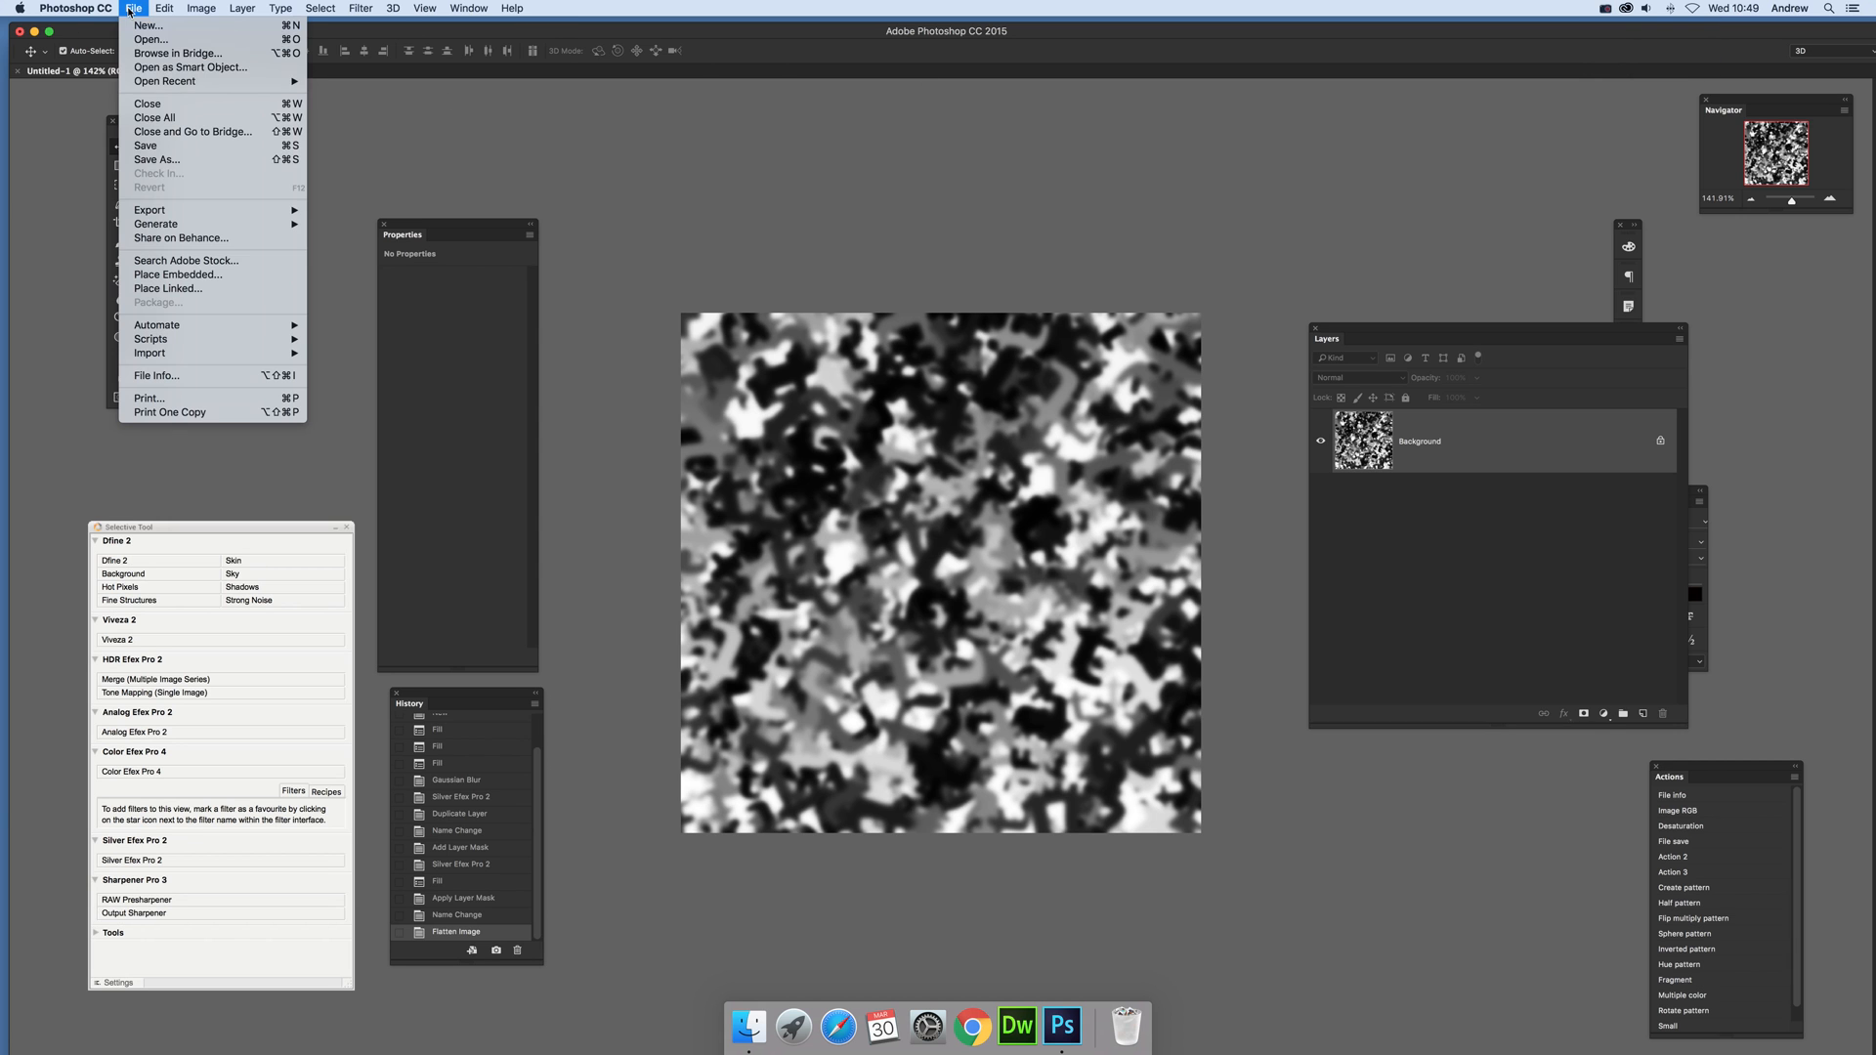
{"action": "left_click", "coordinate": [164, 160]}
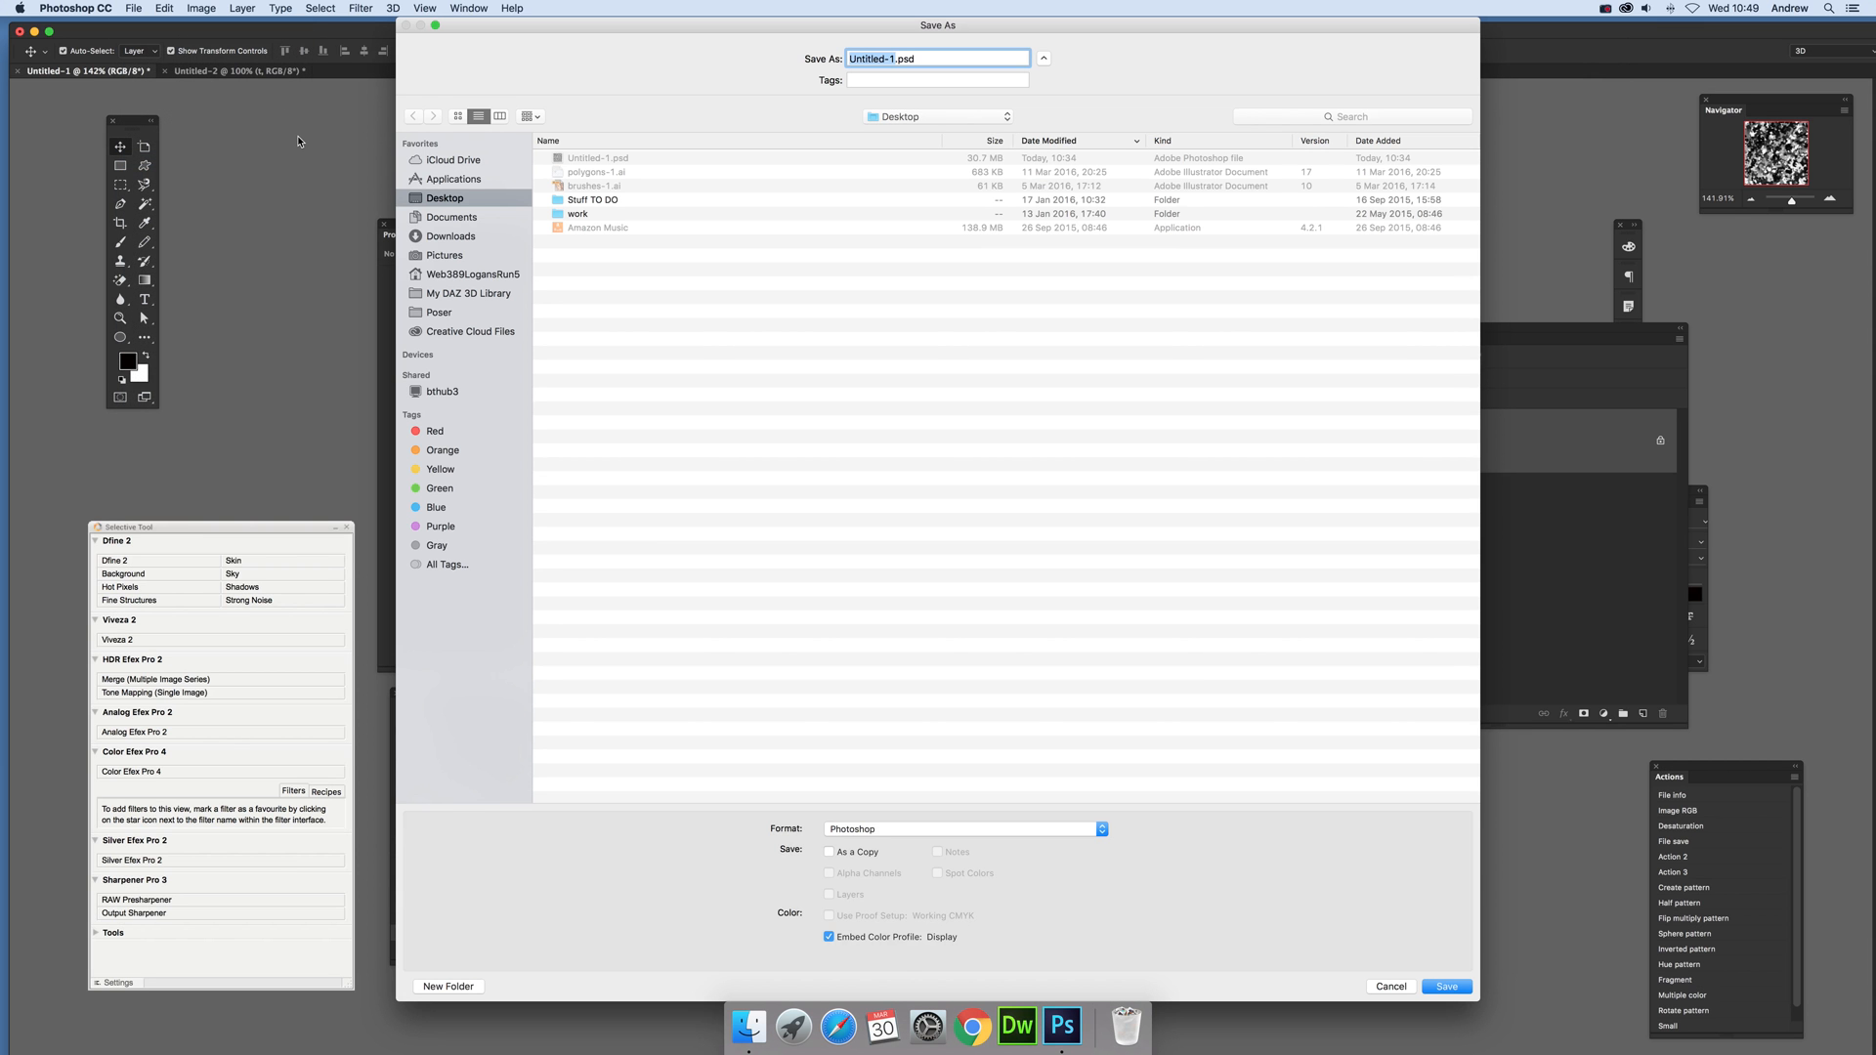
{"action": "left_click", "coordinate": [598, 162]}
{"action": "left_click", "coordinate": [1445, 986]}
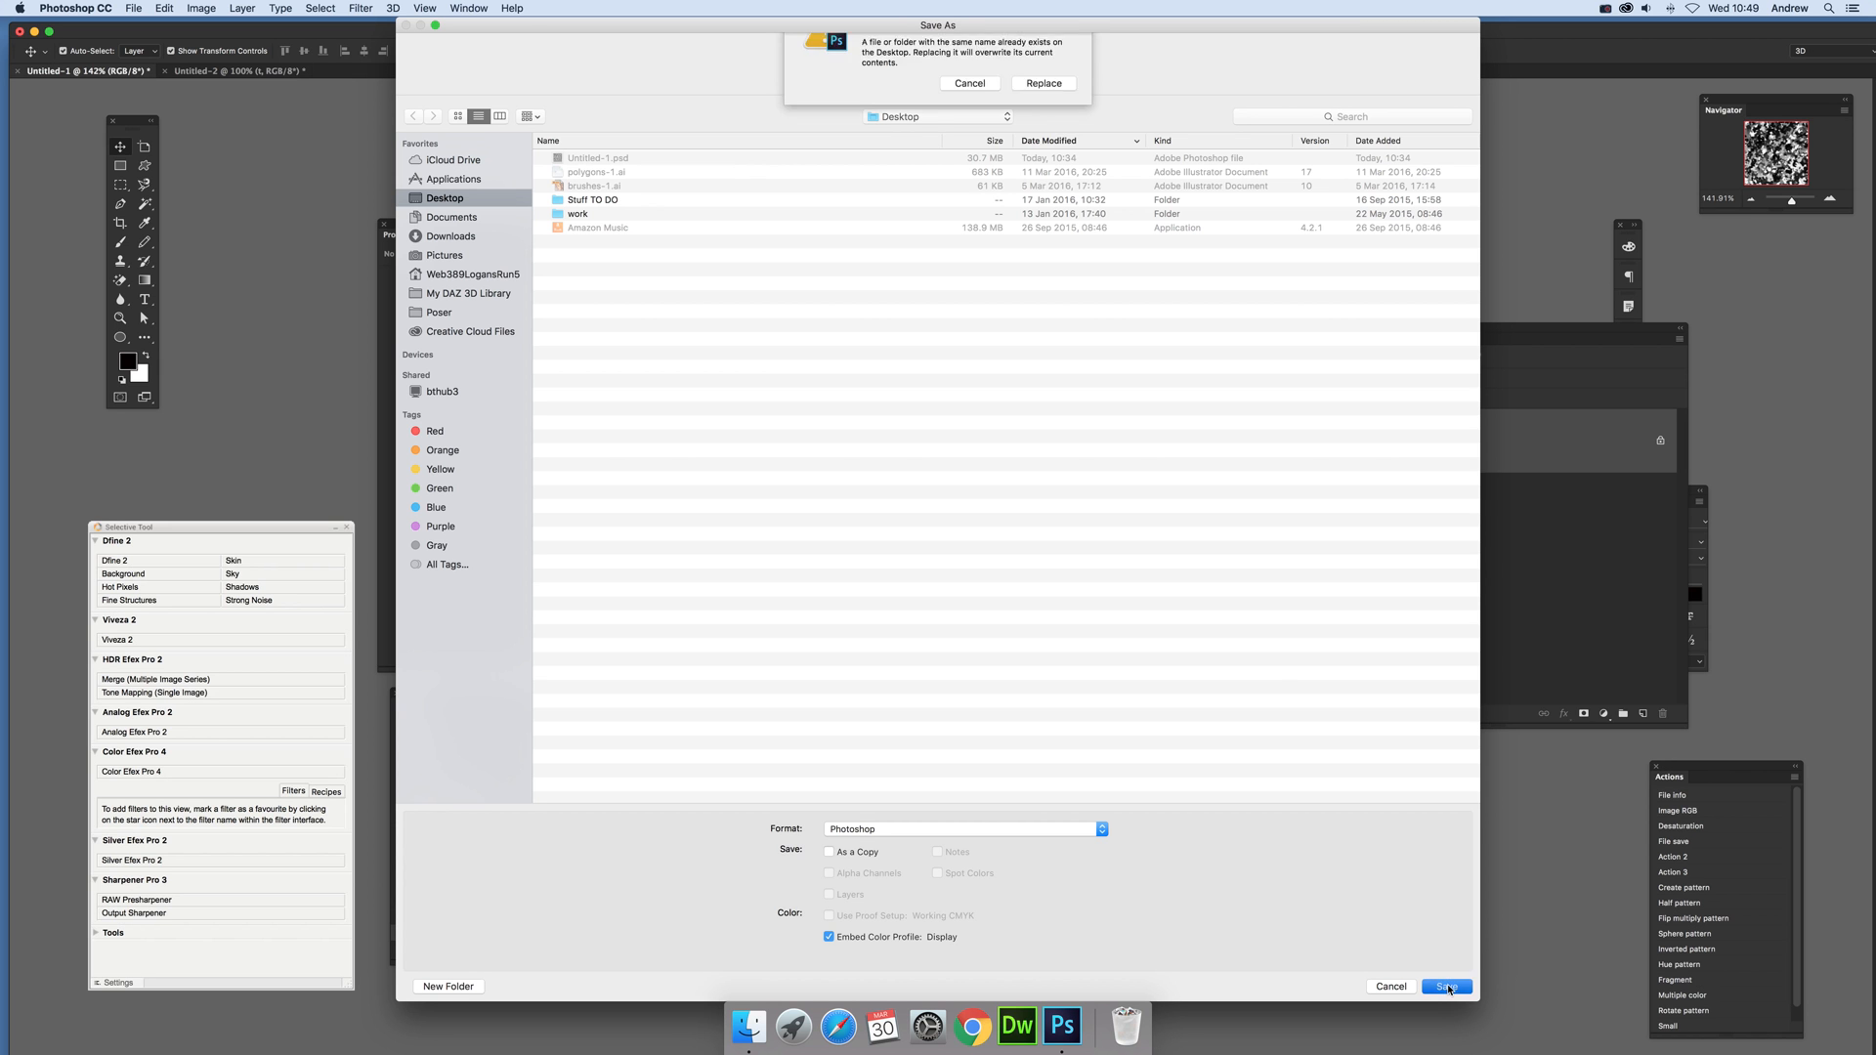
{"action": "left_click", "coordinate": [1044, 122]}
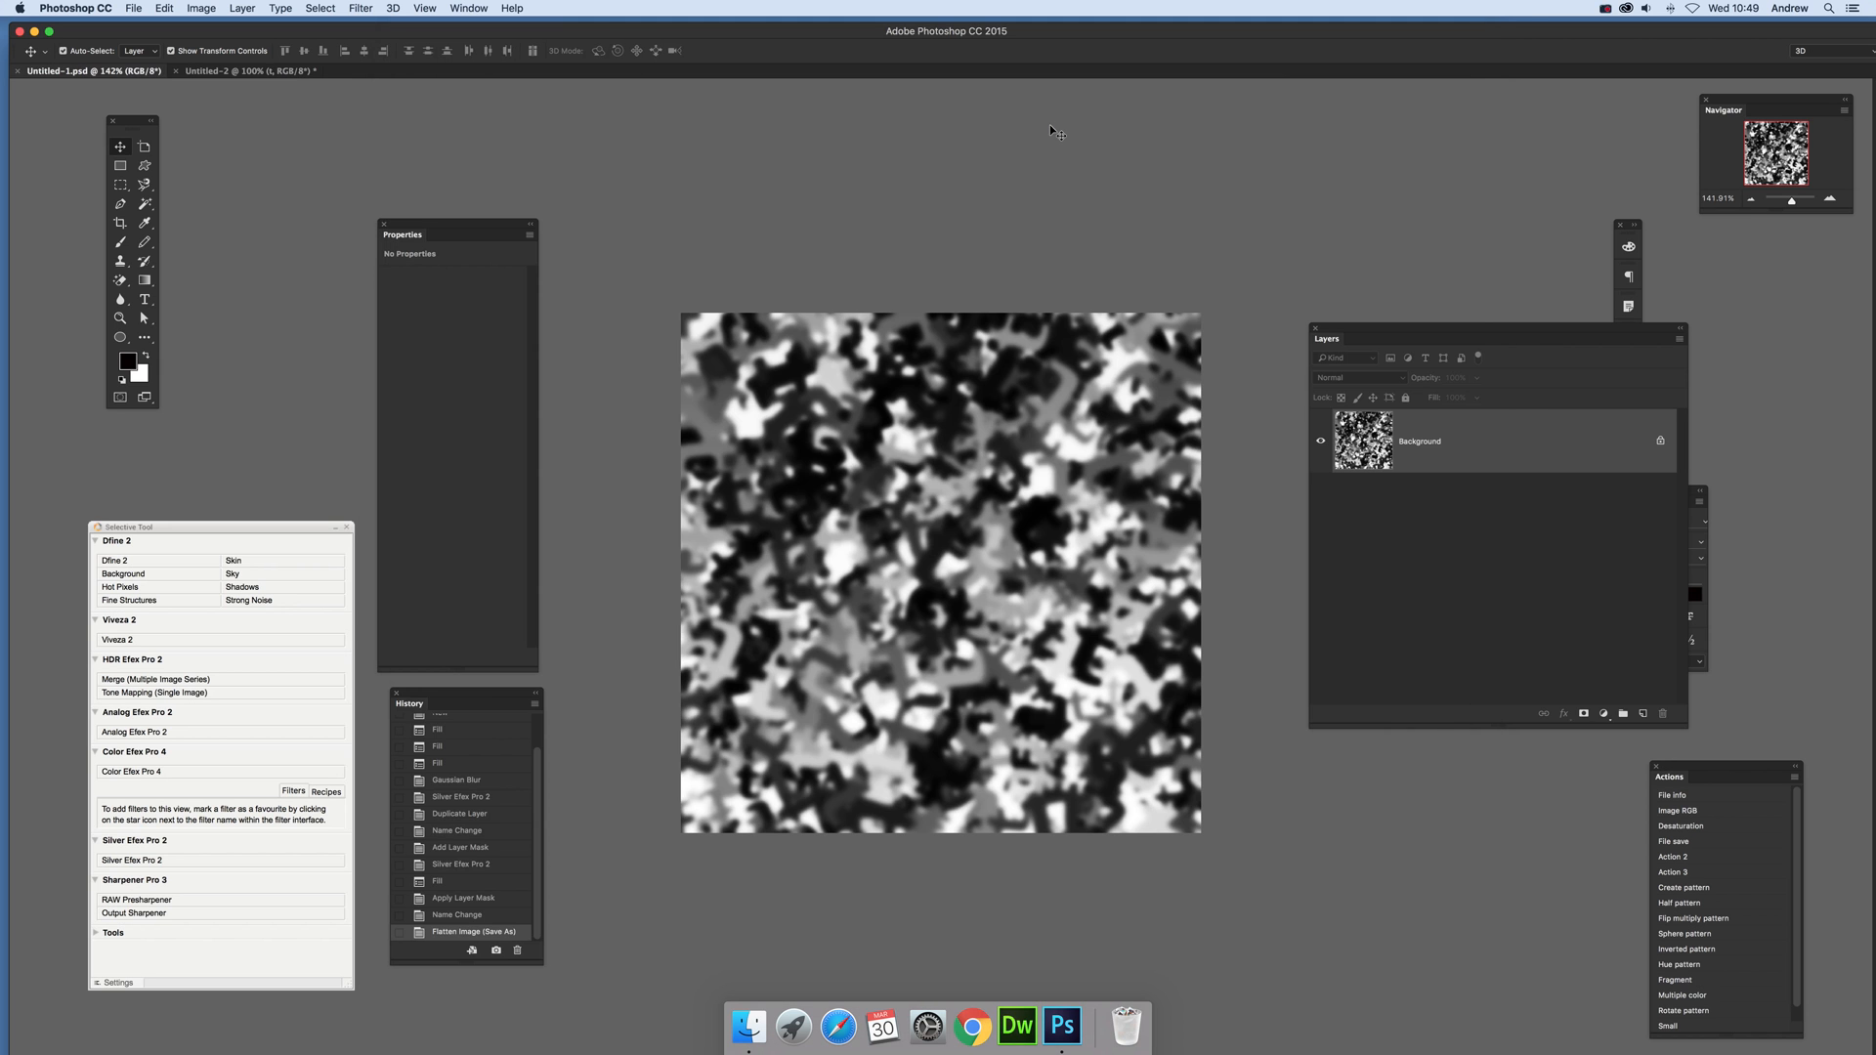
{"action": "left_click", "coordinate": [1605, 10]}
{"action": "left_click", "coordinate": [1618, 41]}
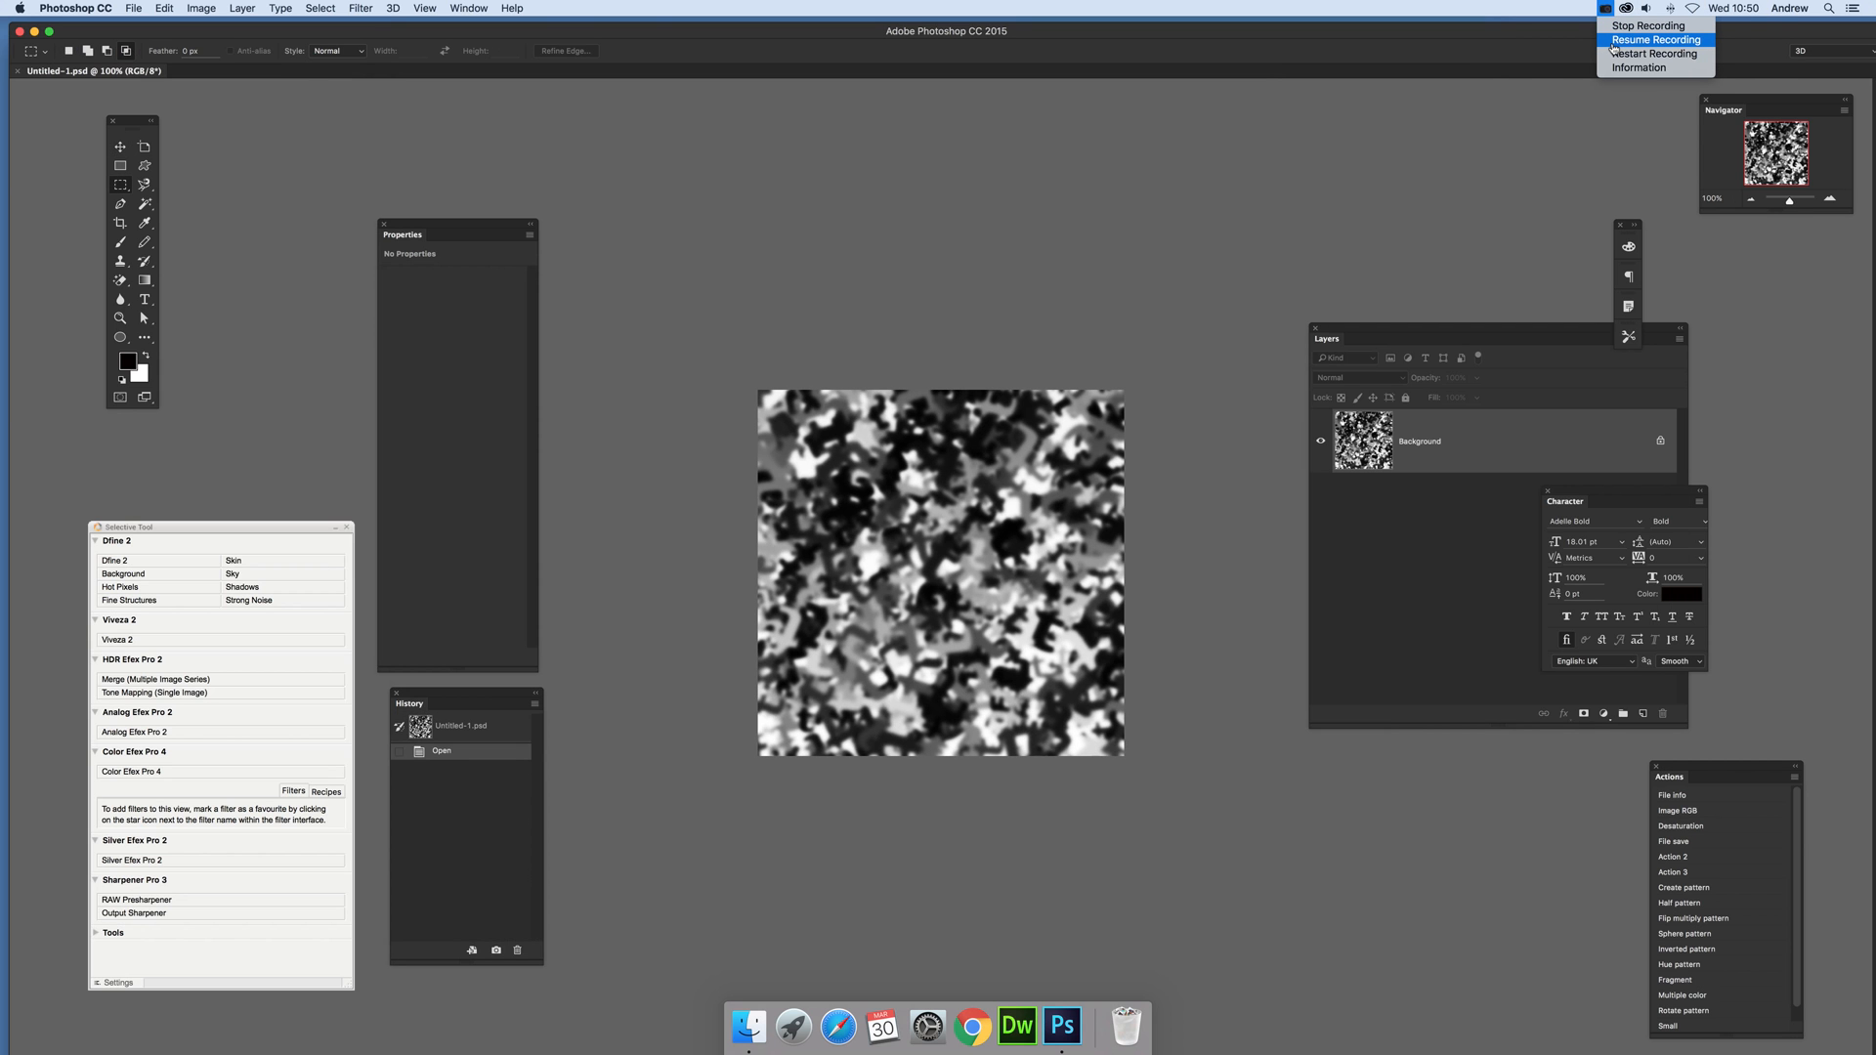
{"action": "left_click", "coordinate": [1613, 41]}
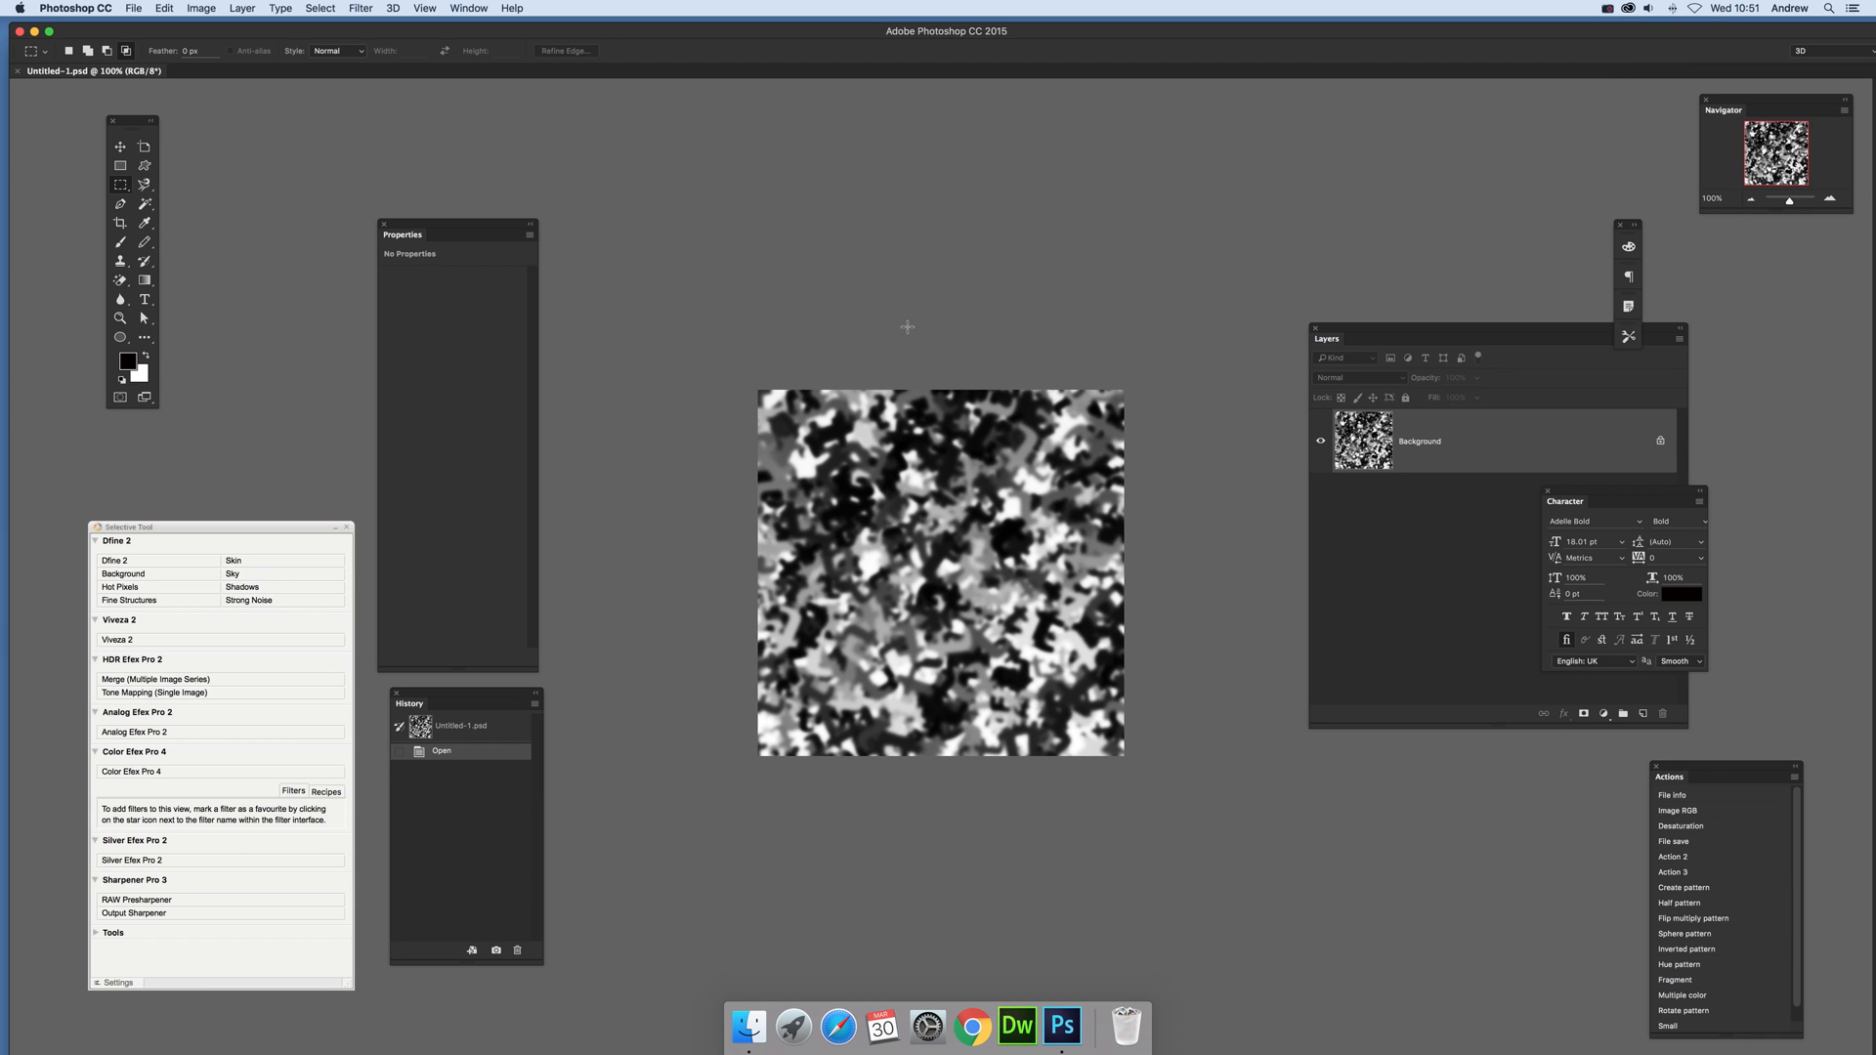
Step: Create a new 3D mesh from the black-and-white background layer using Depth Map to Plane
{"action": "left_click", "coordinate": [394, 9]}
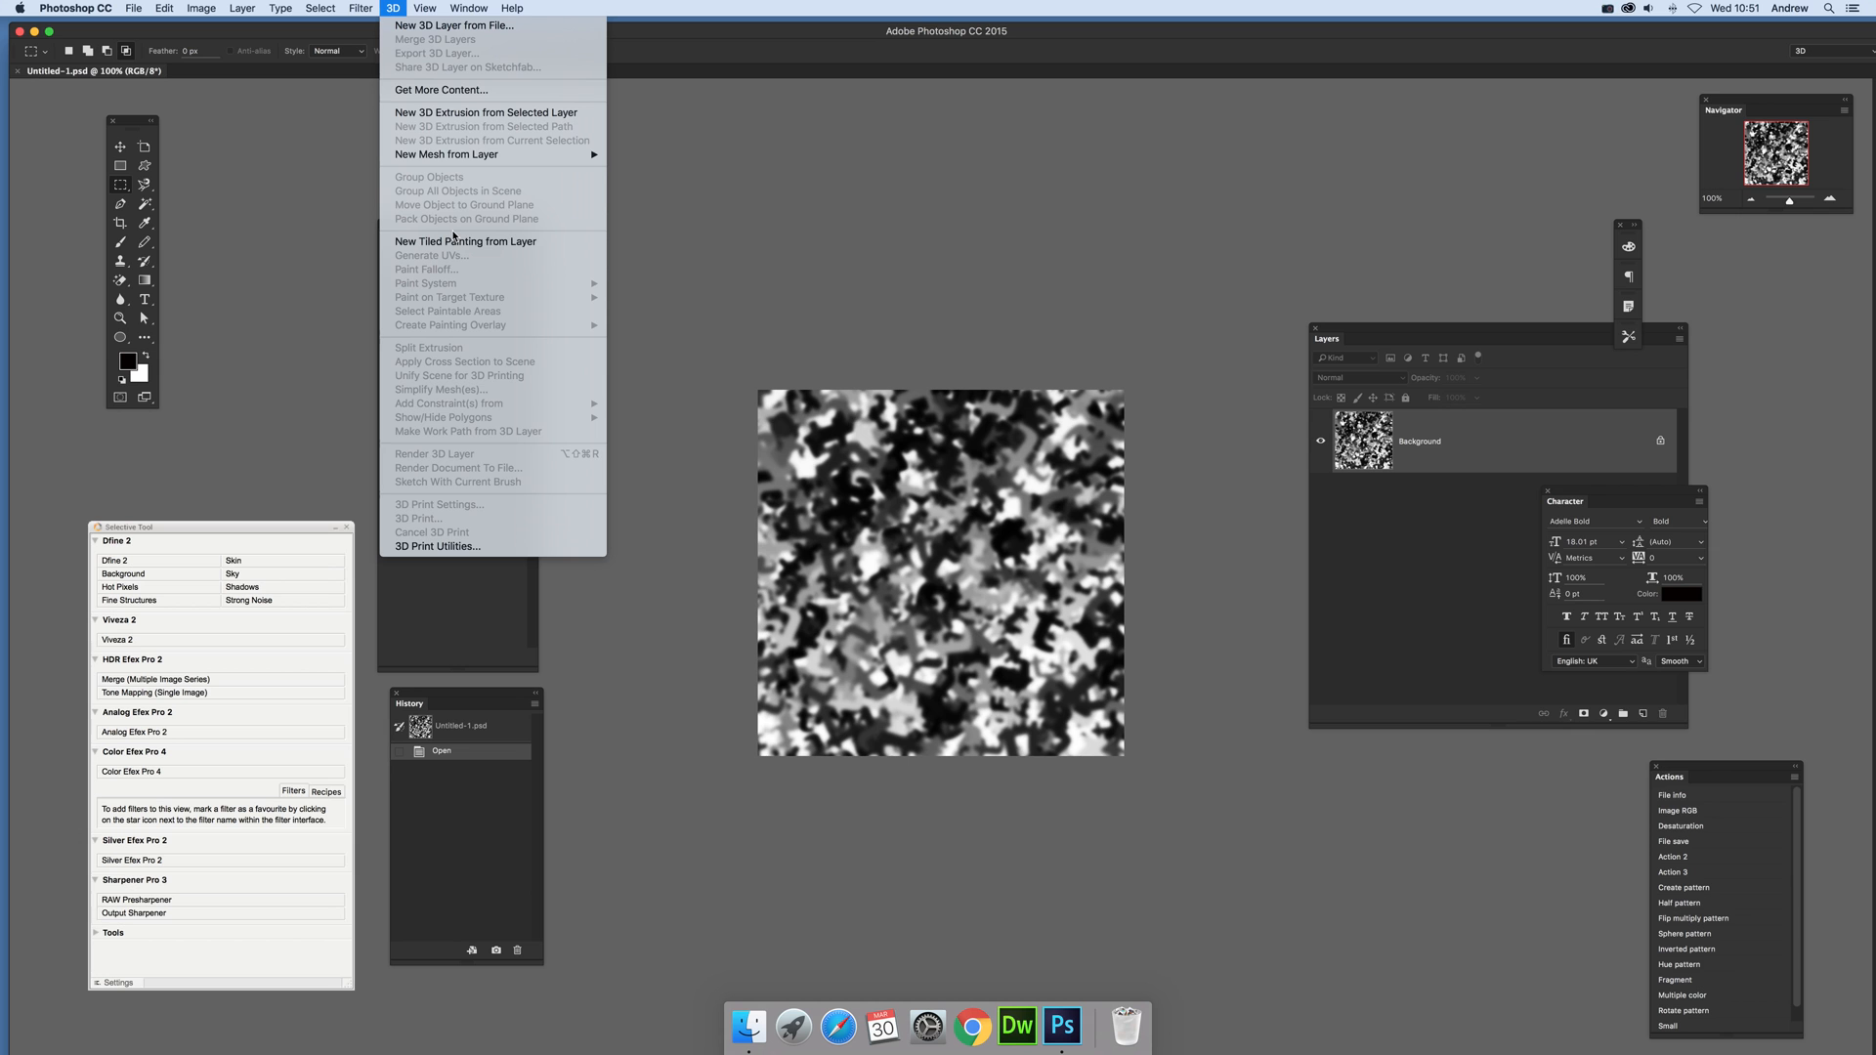
{"action": "mouse_move", "coordinate": [473, 164]}
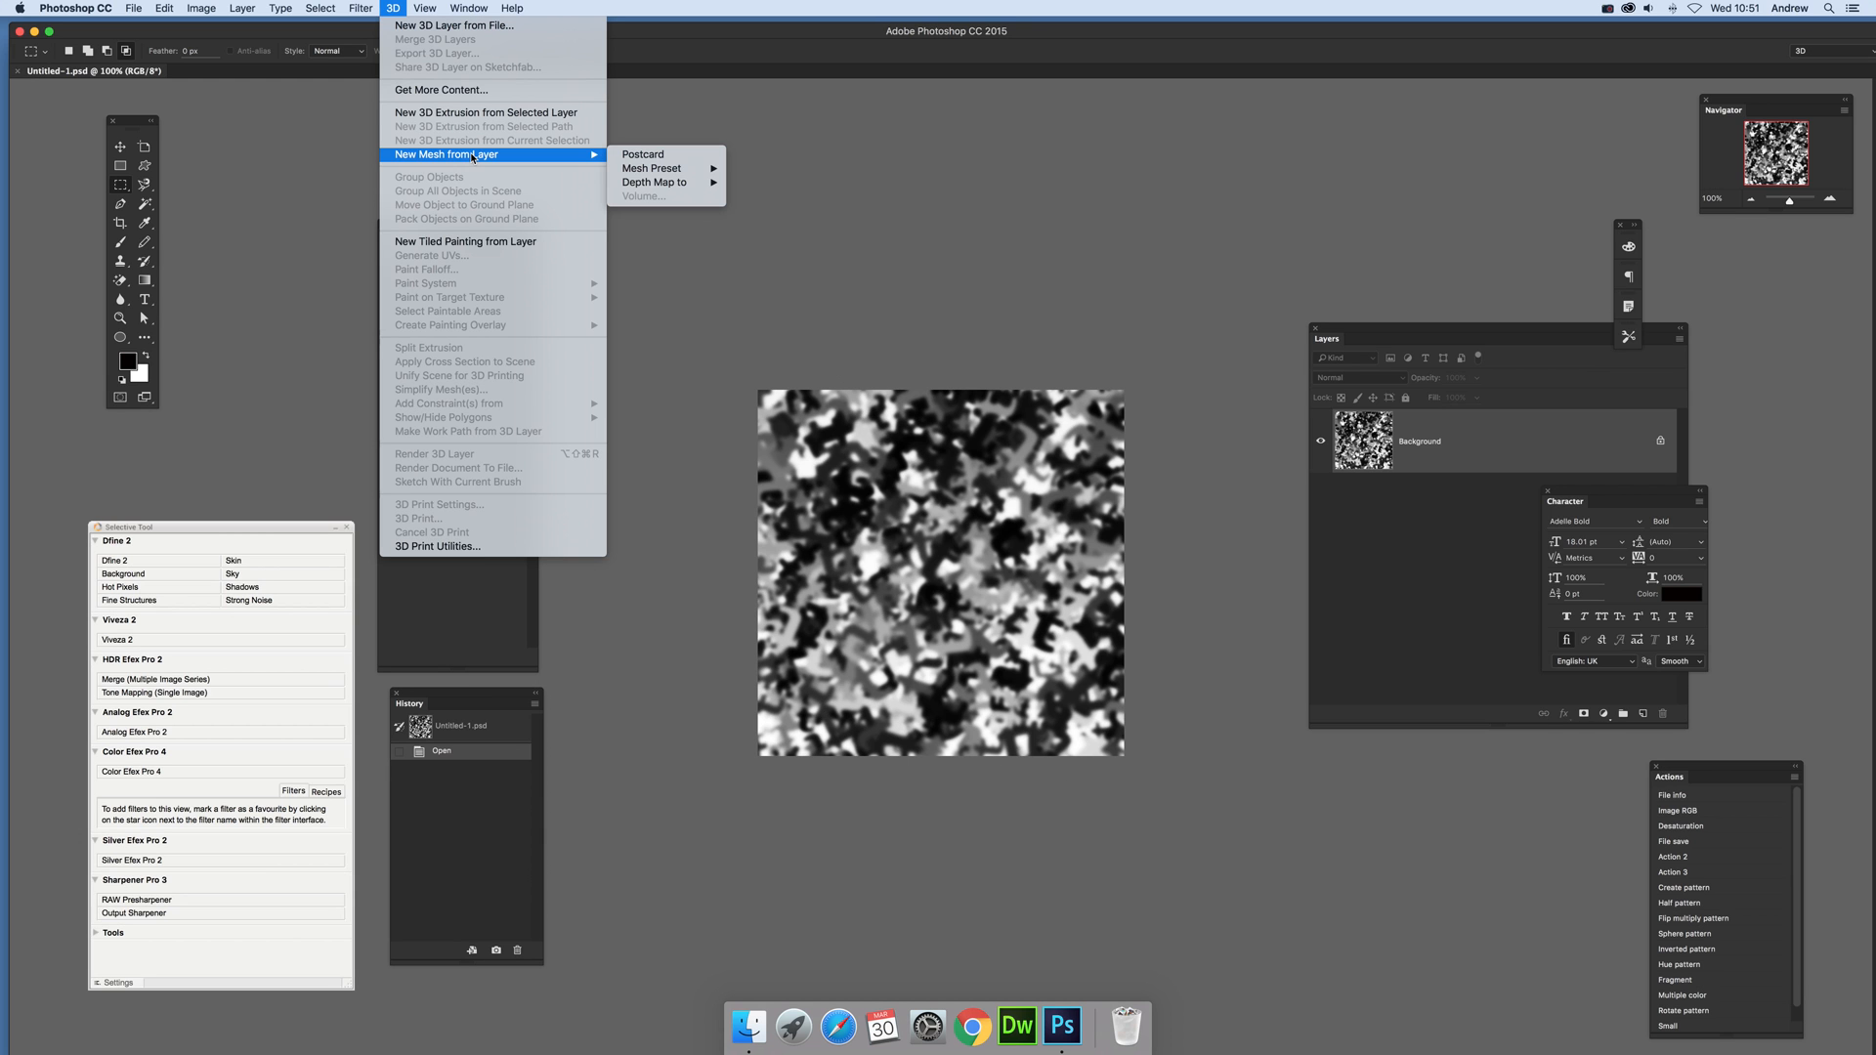
{"action": "mouse_move", "coordinate": [645, 185]}
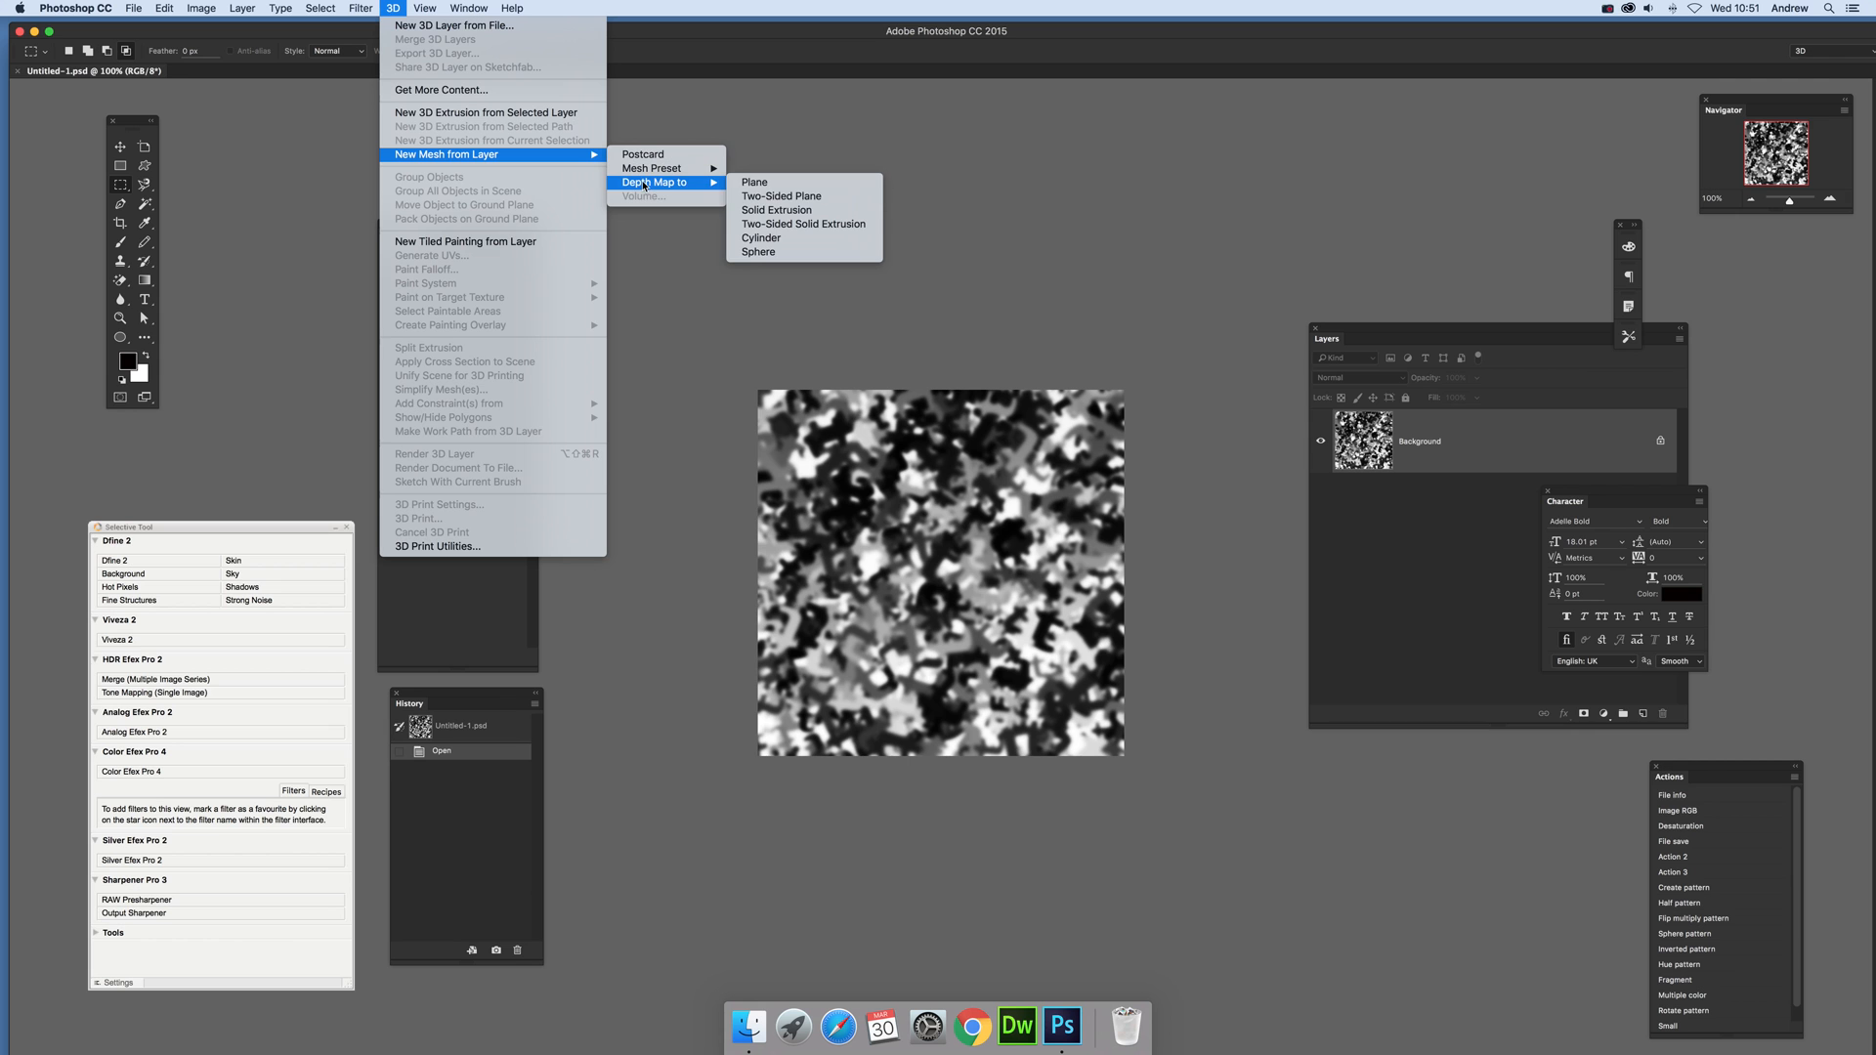
{"action": "left_click", "coordinate": [779, 183]}
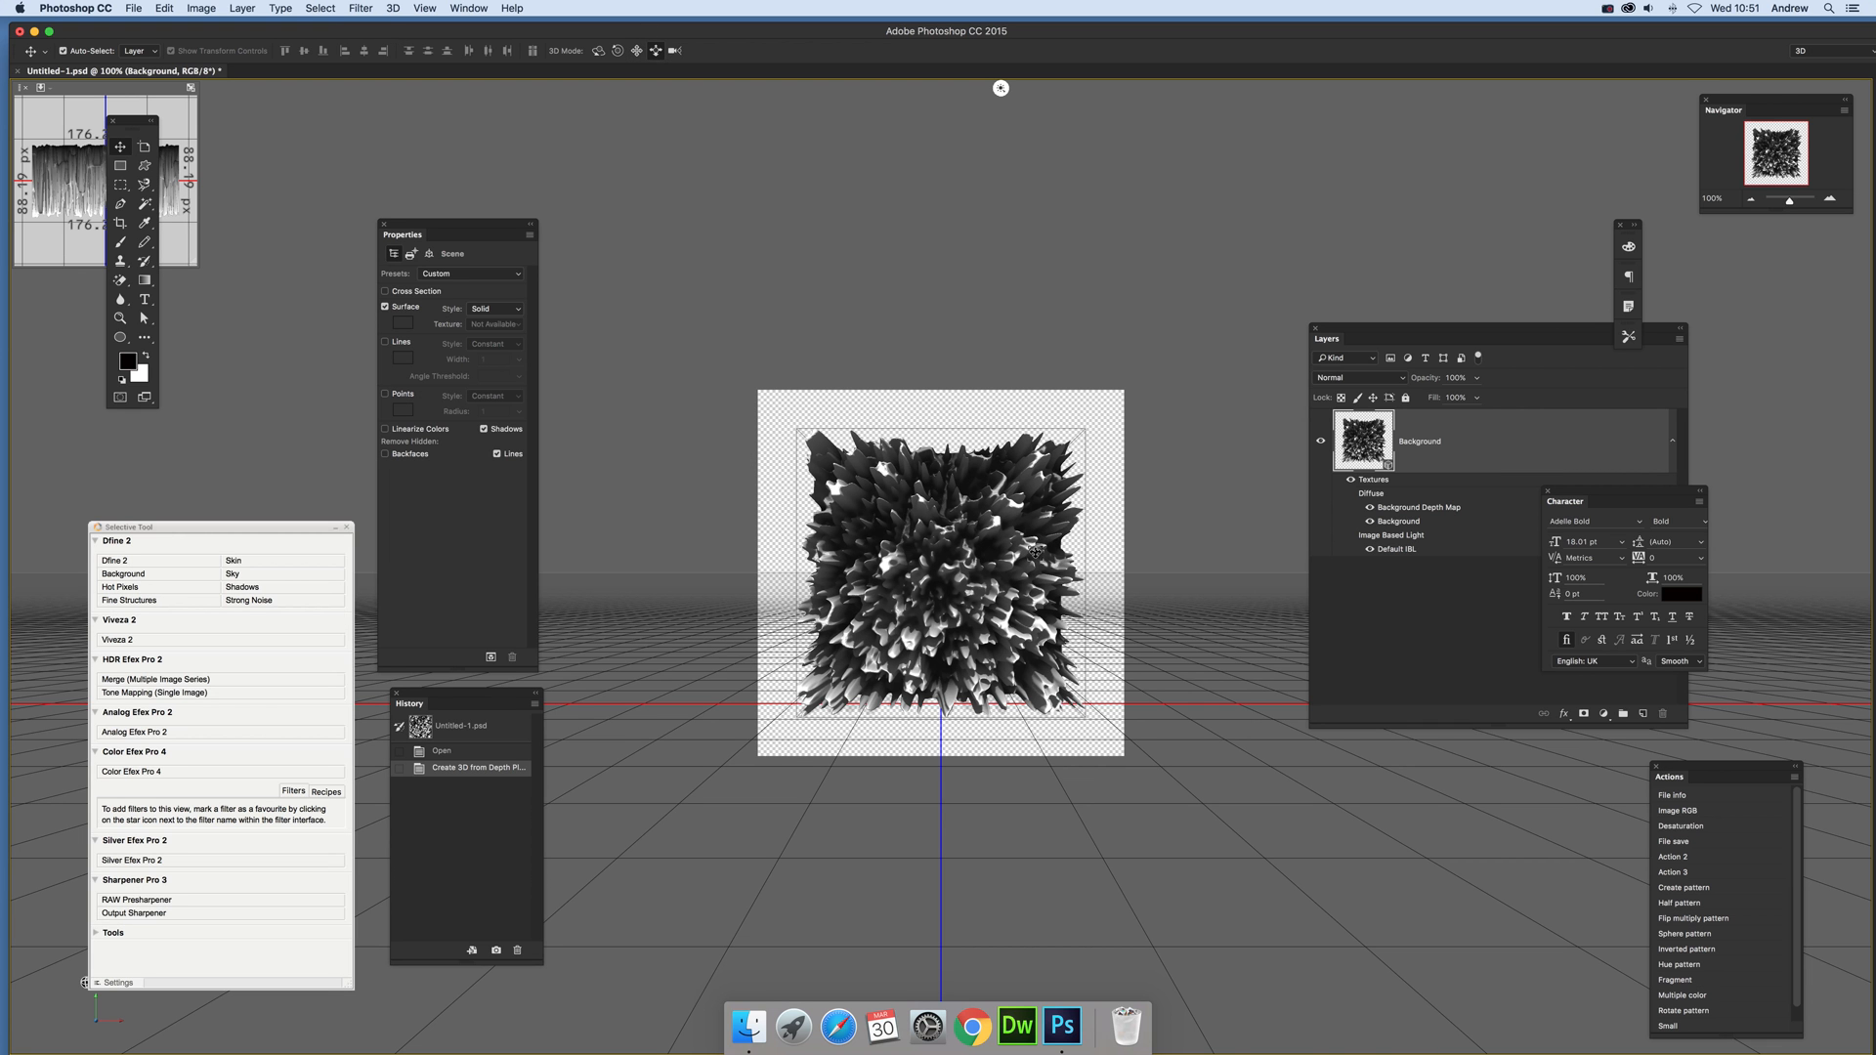
Step: Move the 3D camera closer so the spiky mesh fills the canvas, and orbit it to an angled view
{"action": "left_click_drag", "start_coordinate": [1076, 609], "coordinate": [1056, 788]}
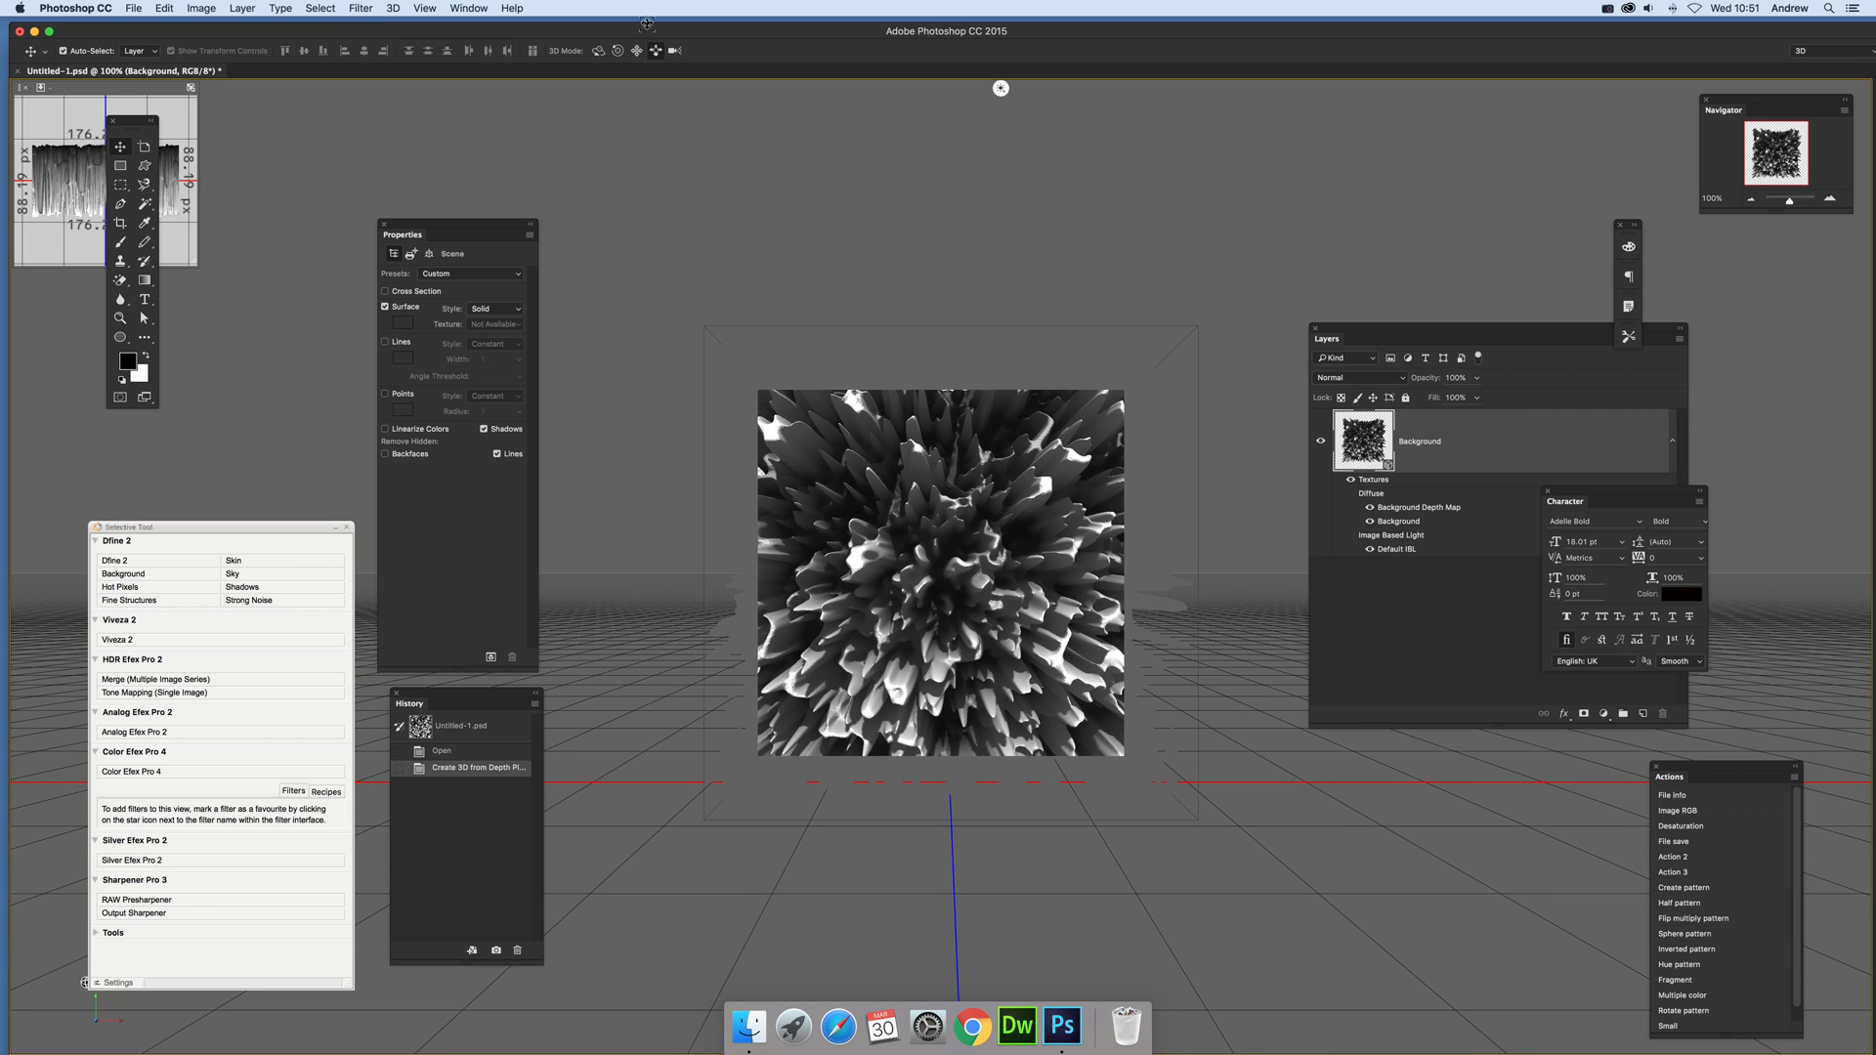
{"action": "left_click", "coordinate": [598, 50]}
{"action": "mouse_move", "coordinate": [767, 289]}
{"action": "left_mouse_down"}
{"action": "mouse_move", "coordinate": [836, 315]}
{"action": "mouse_move", "coordinate": [765, 280]}
{"action": "mouse_move", "coordinate": [733, 288]}
{"action": "left_mouse_up"}
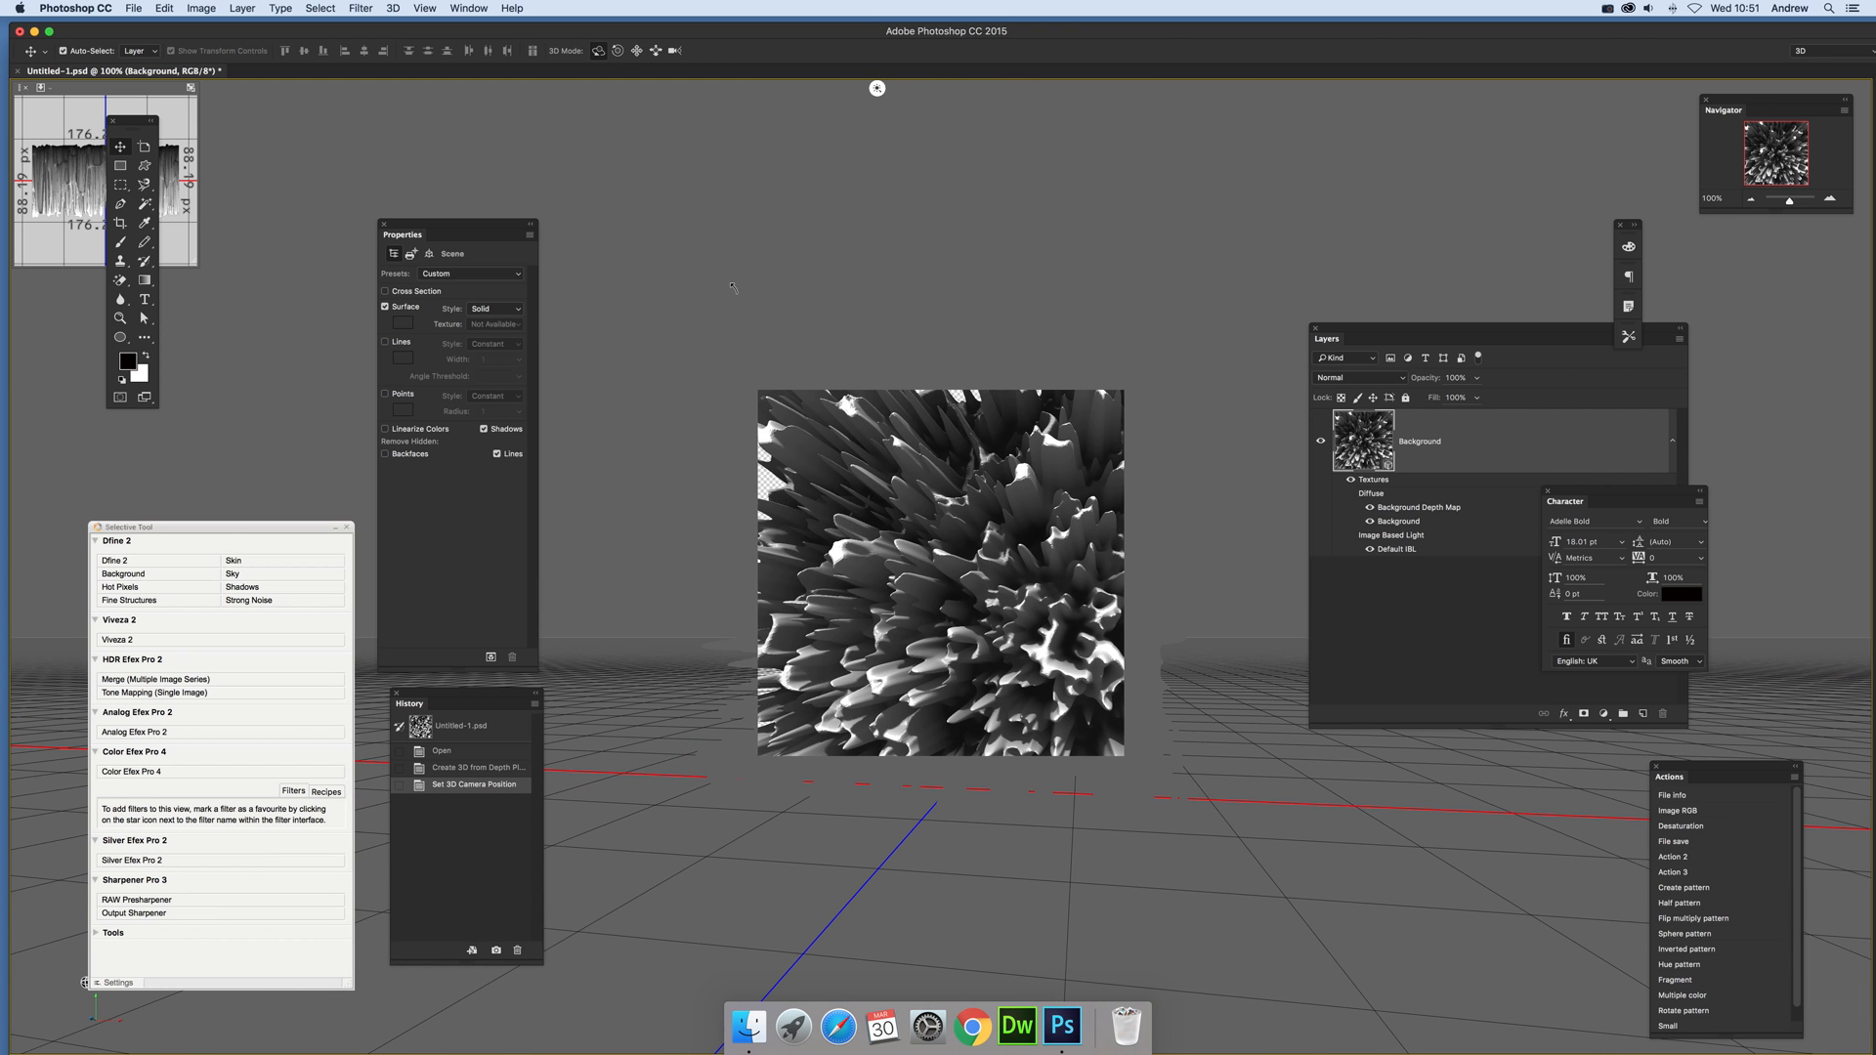
{"action": "left_click", "coordinate": [361, 9]}
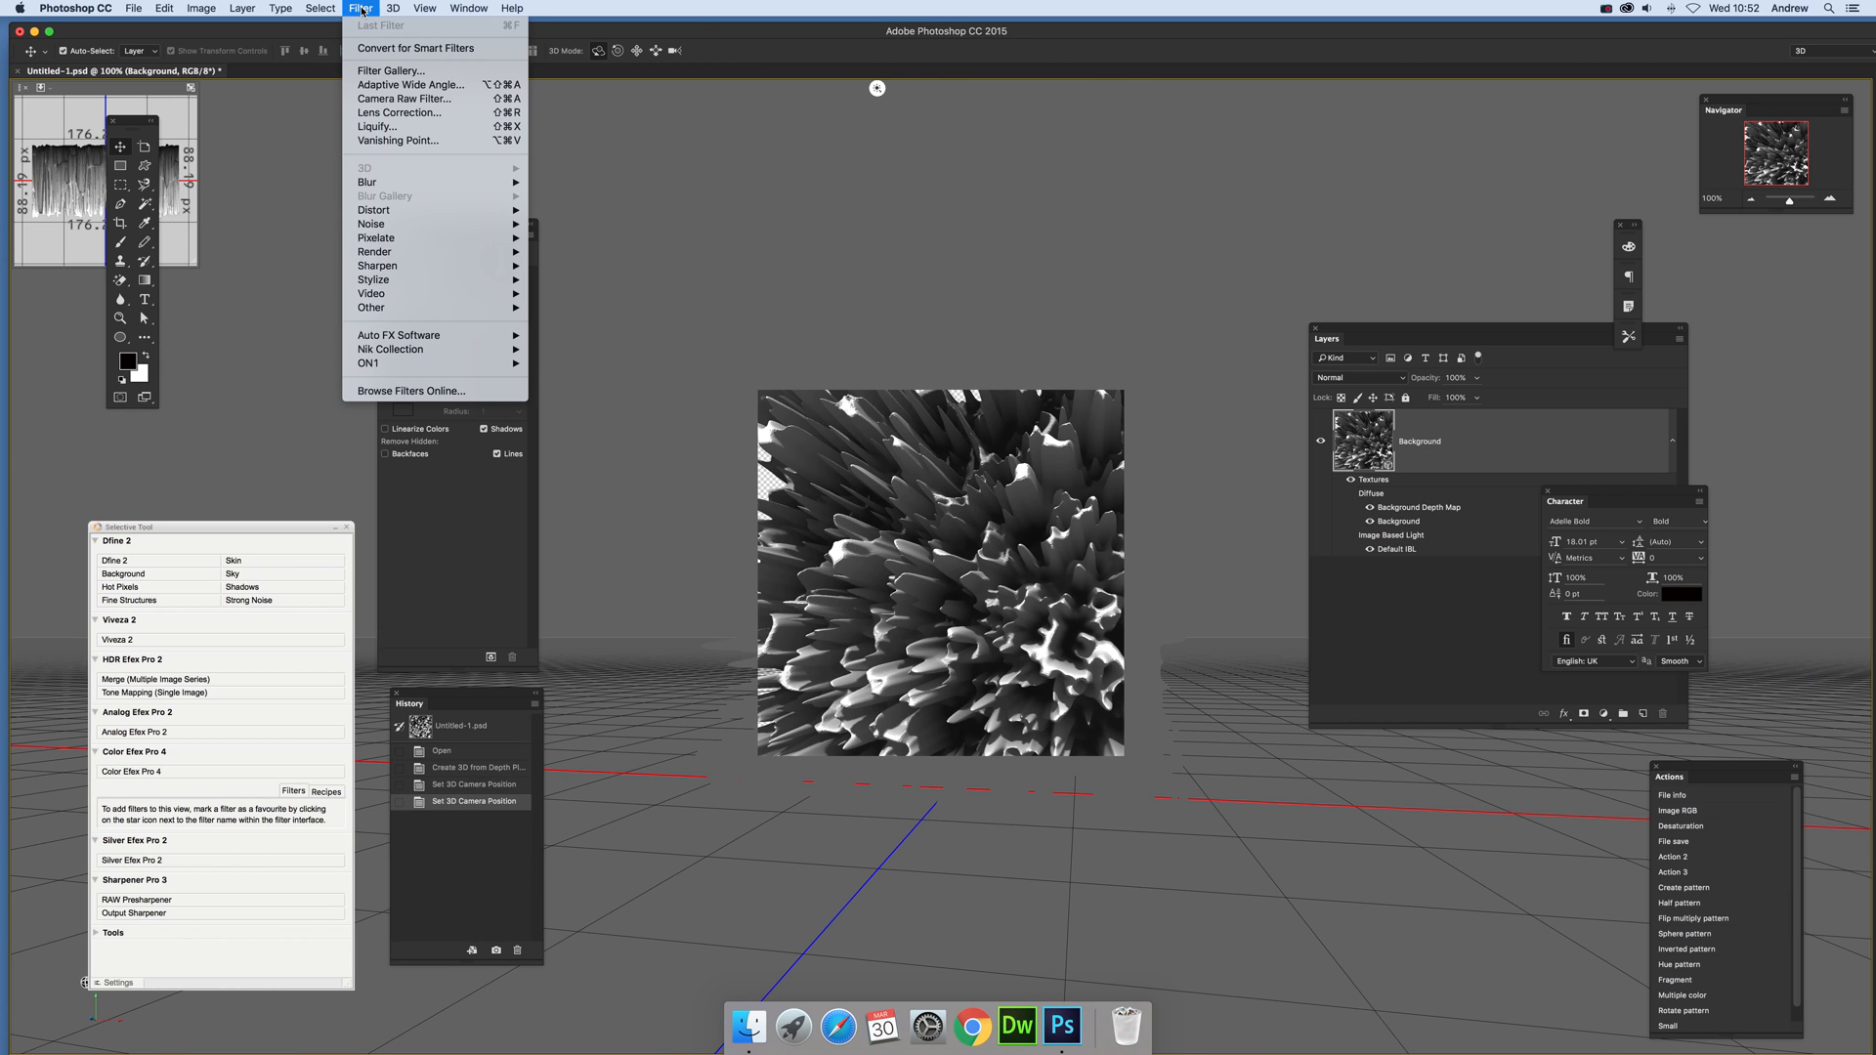
{"action": "mouse_move", "coordinate": [409, 254]}
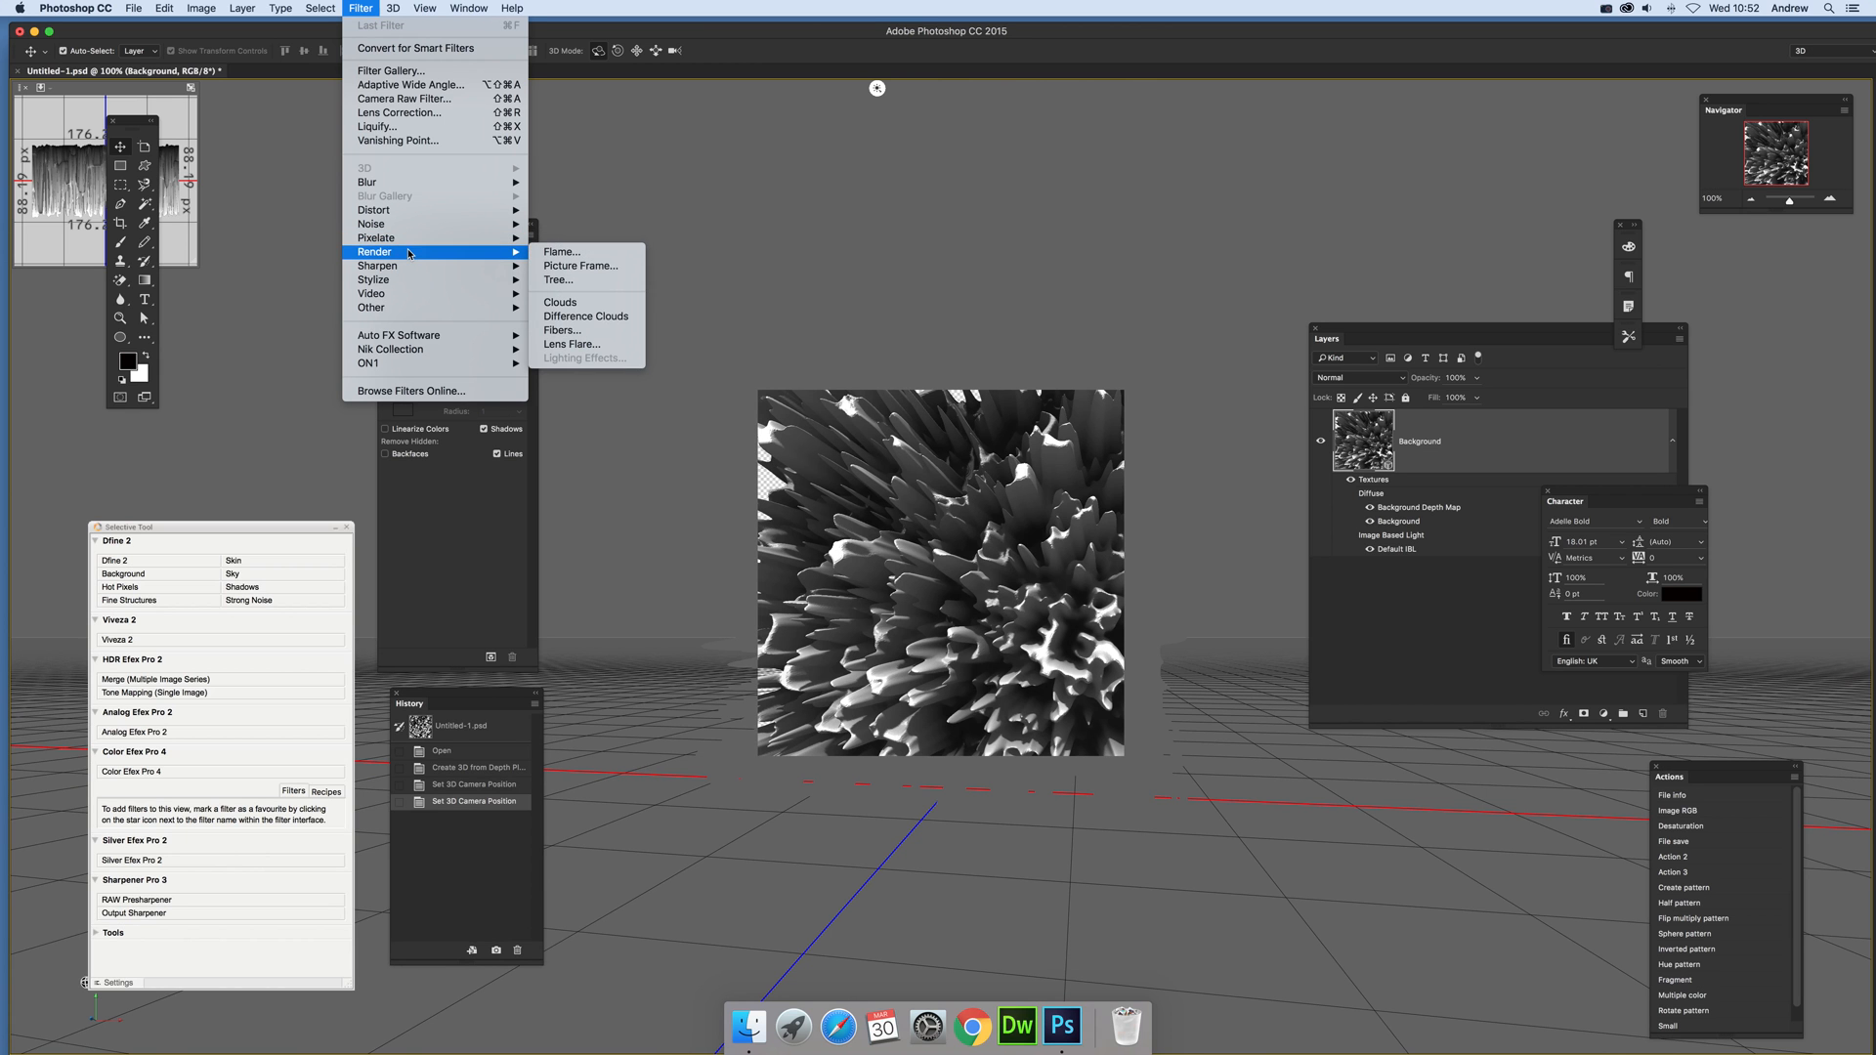
{"action": "mouse_move", "coordinate": [391, 284]}
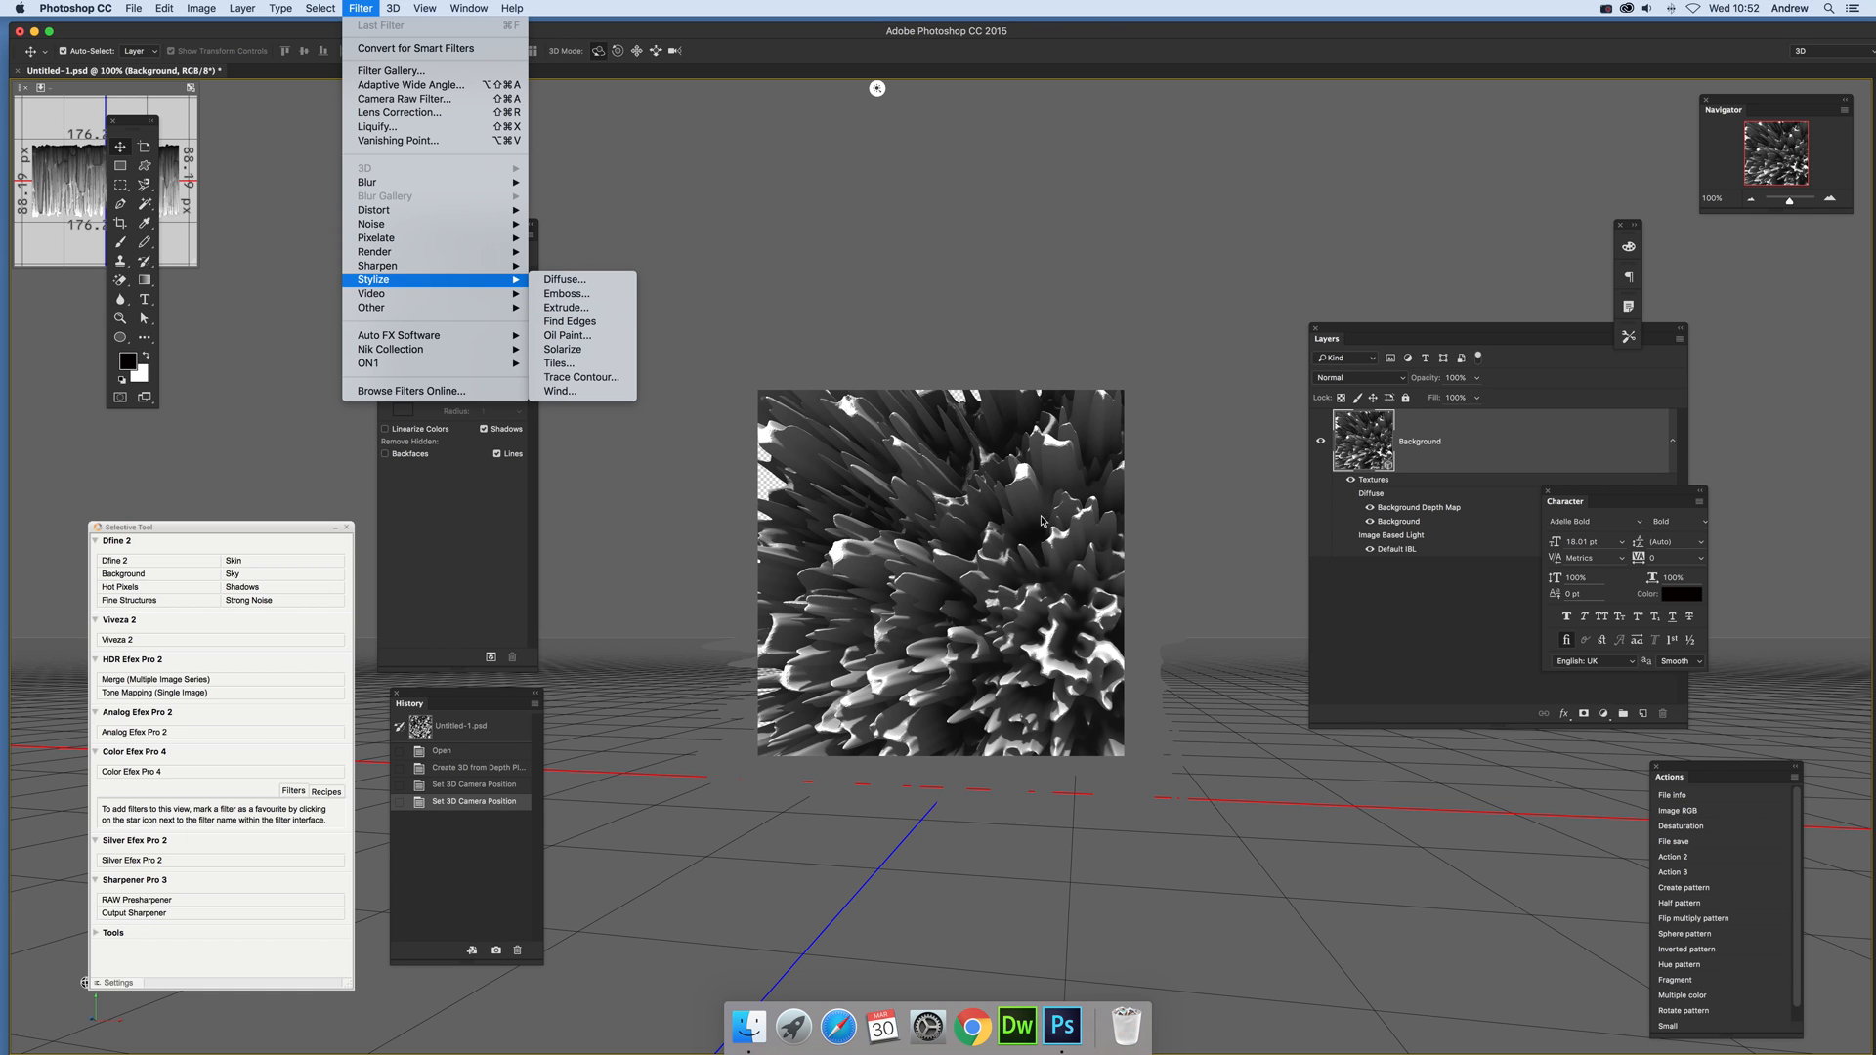
{"action": "left_click", "coordinate": [1052, 390]}
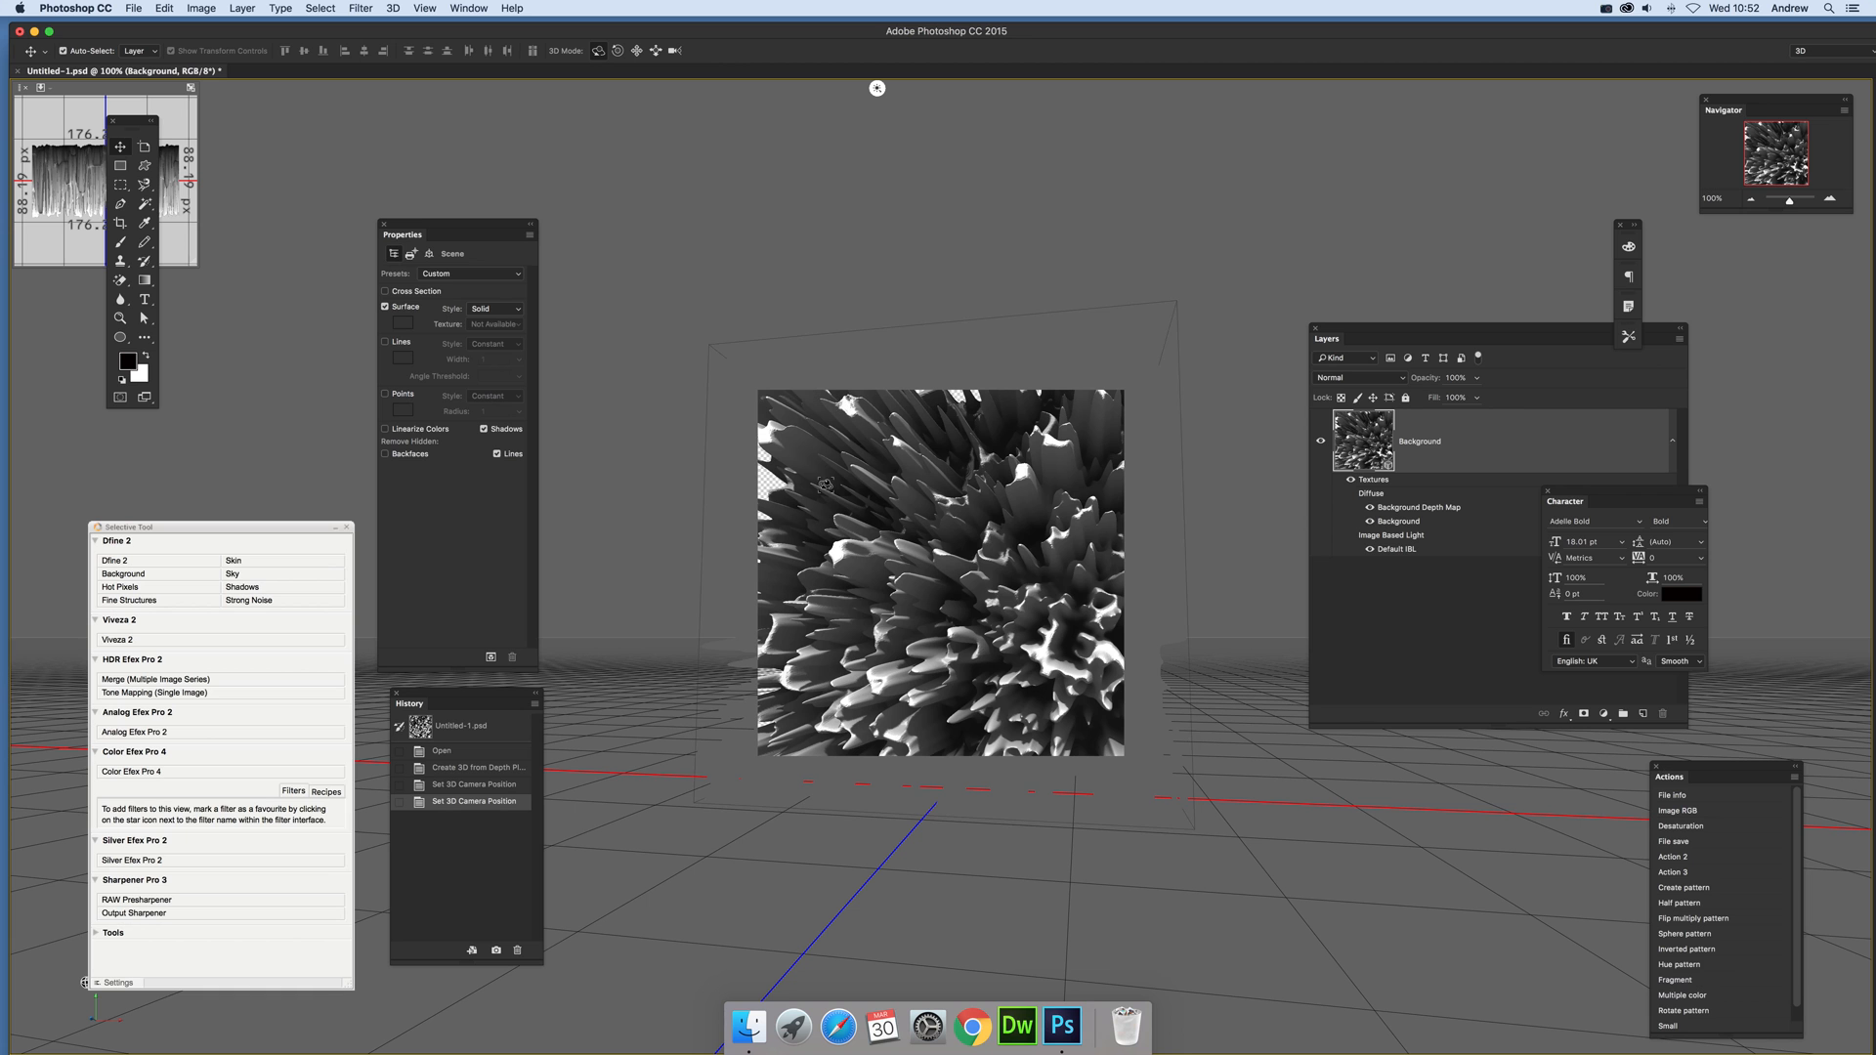
{"action": "left_click", "coordinate": [391, 9]}
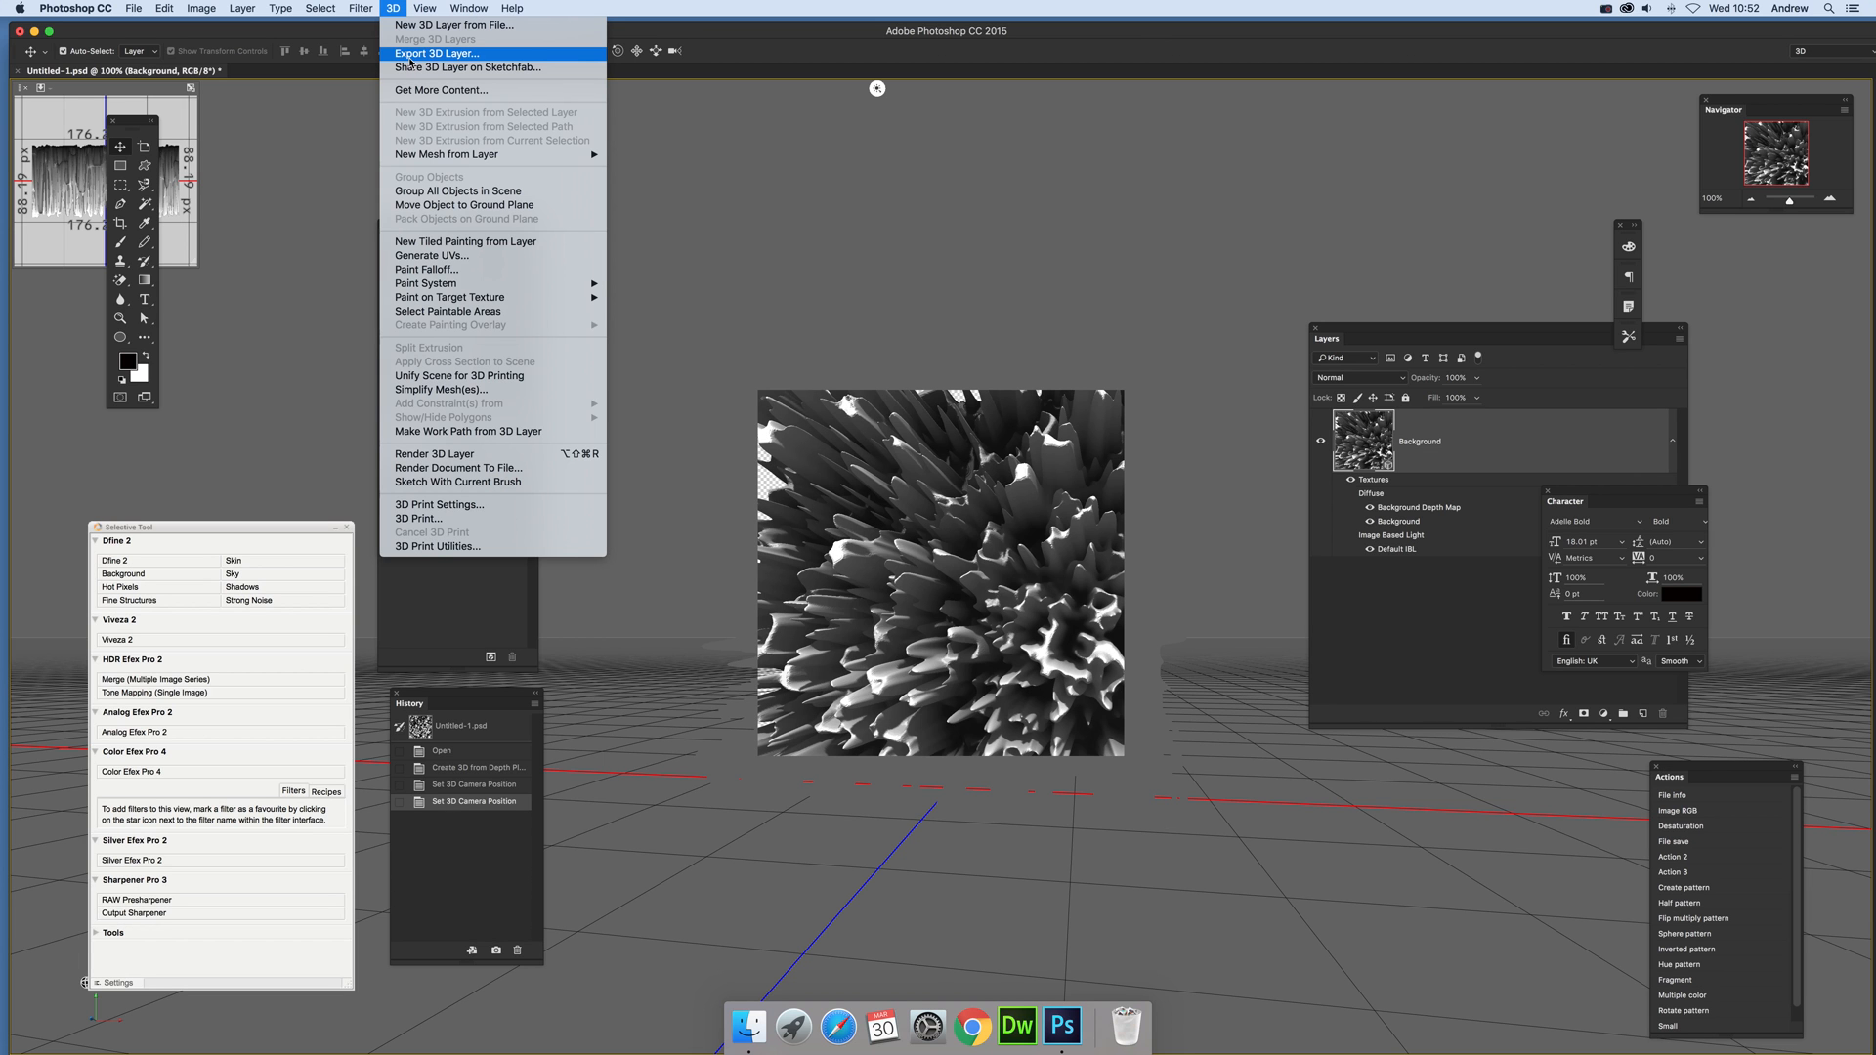
{"action": "left_click", "coordinate": [816, 108]}
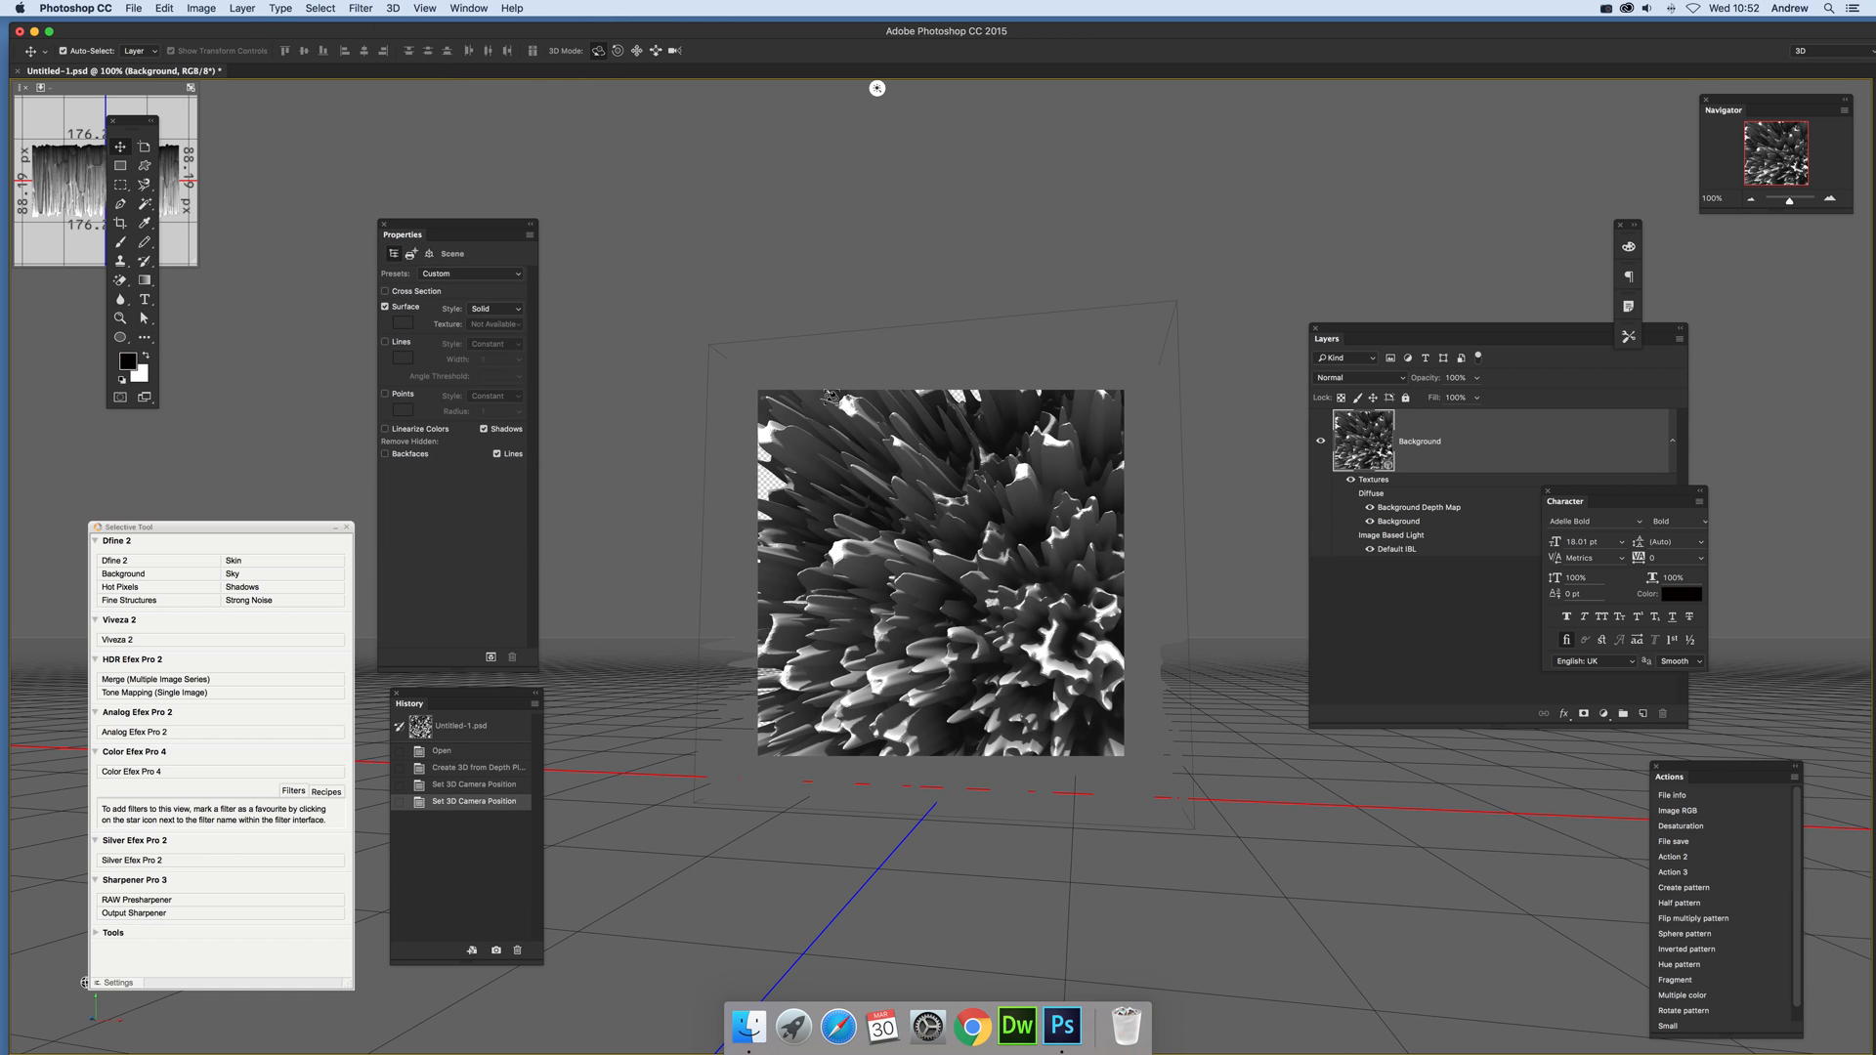
Step: Flatten the 3D mesh layer into a plain background image
{"action": "left_click", "coordinate": [246, 7]}
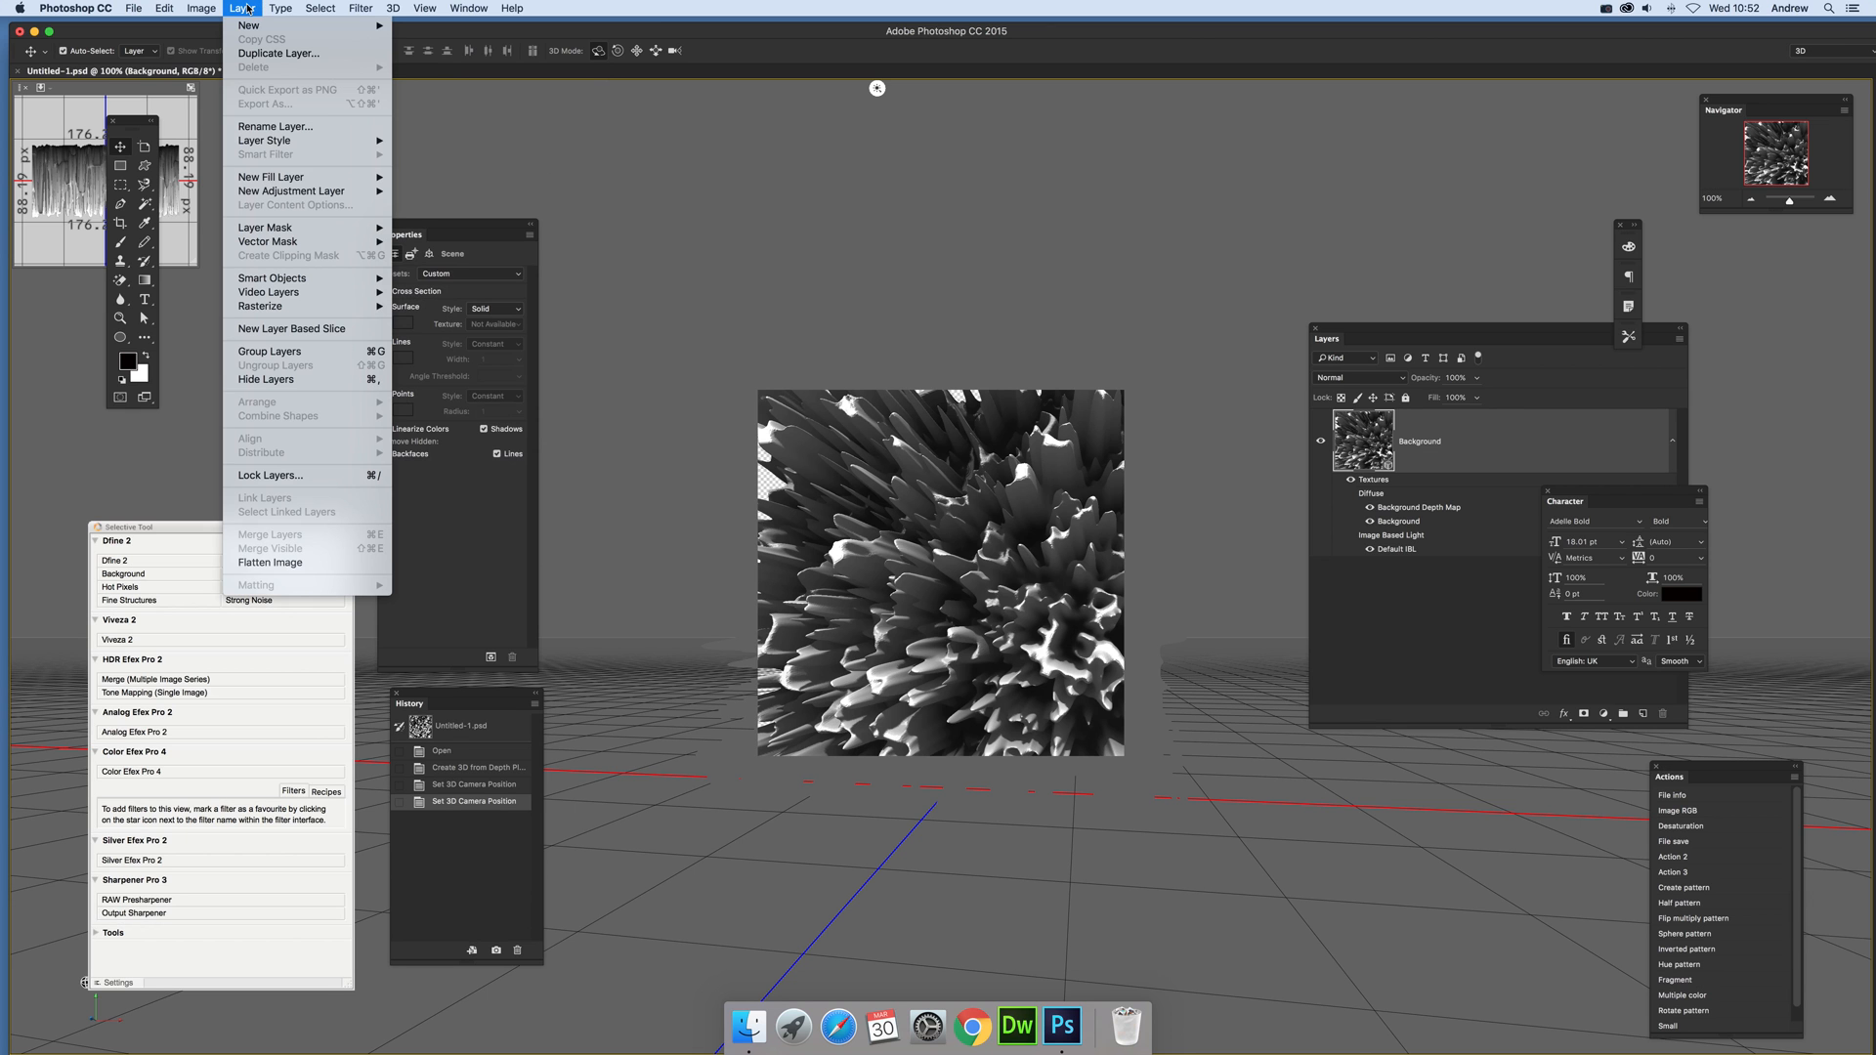
{"action": "left_click", "coordinate": [308, 563]}
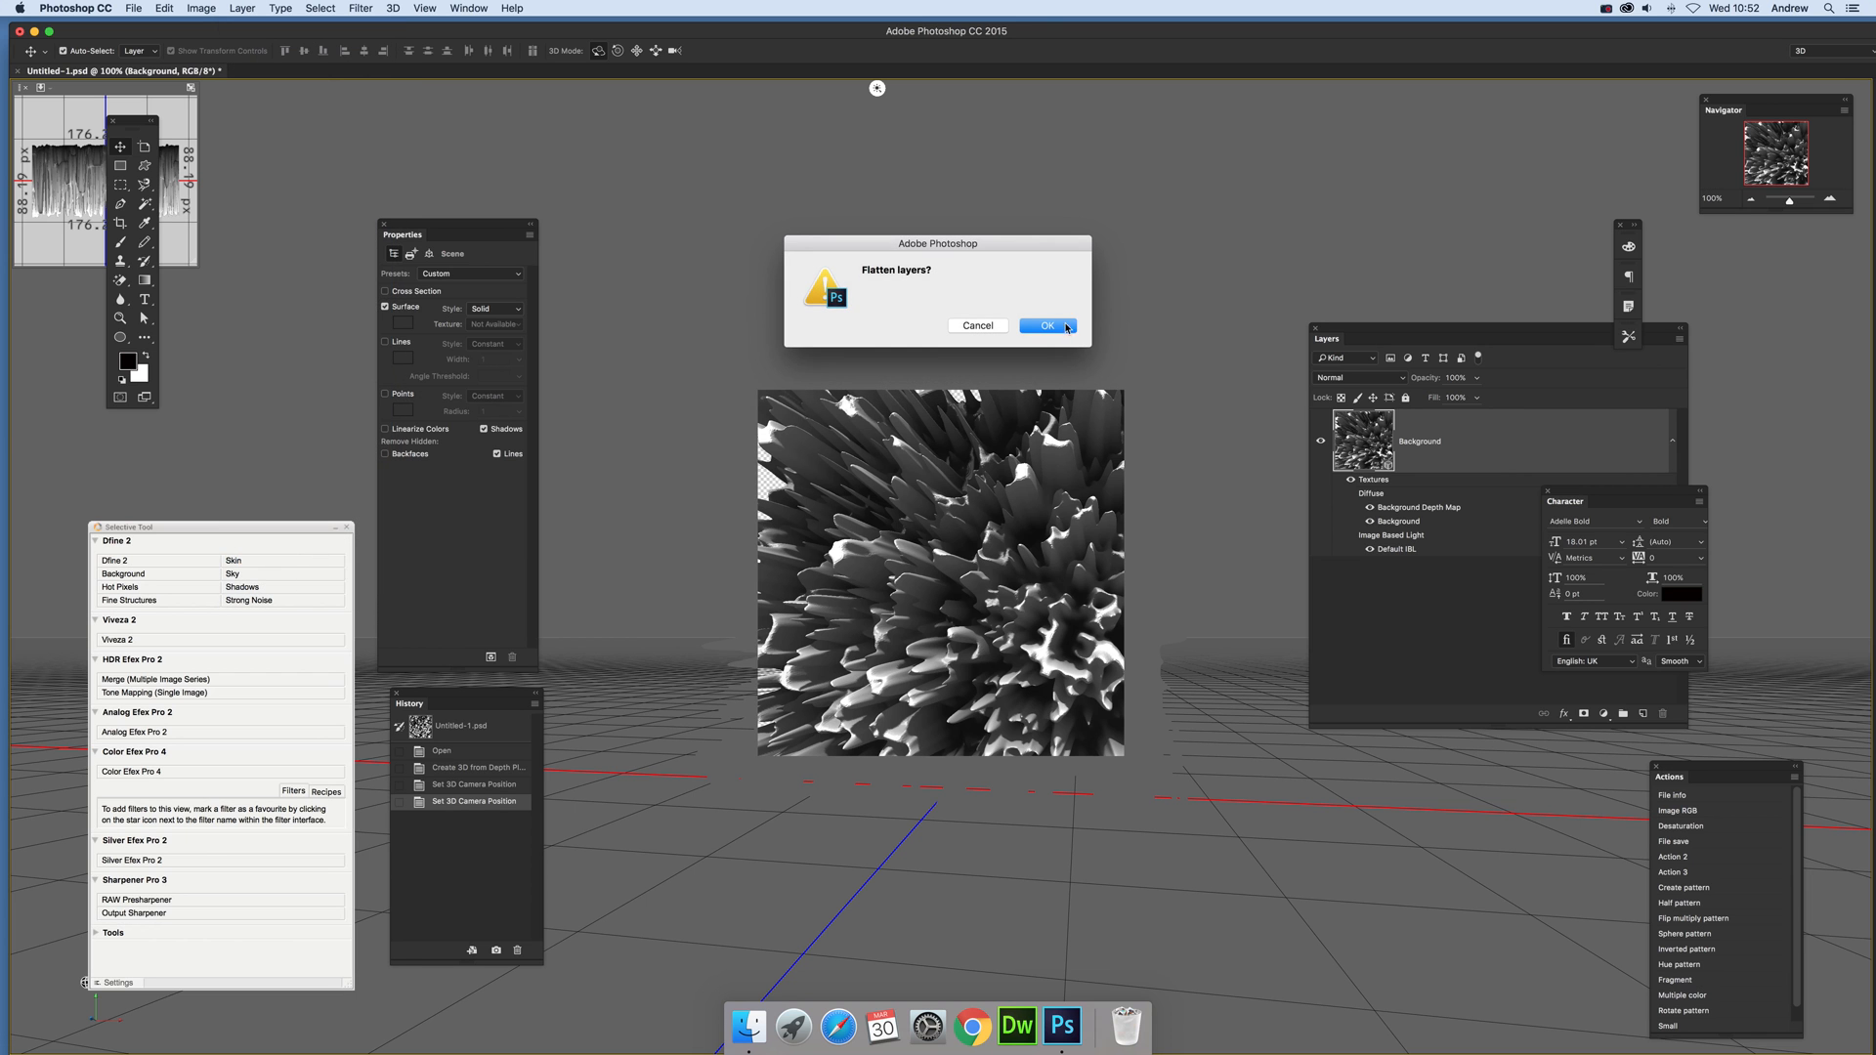
{"action": "left_click", "coordinate": [1046, 326]}
Step: Apply the Oil Paint filter with strong stylization, cleanliness 9.5, scale 7.3, bristle detail 3.9 and lighting off
{"action": "left_click", "coordinate": [361, 7]}
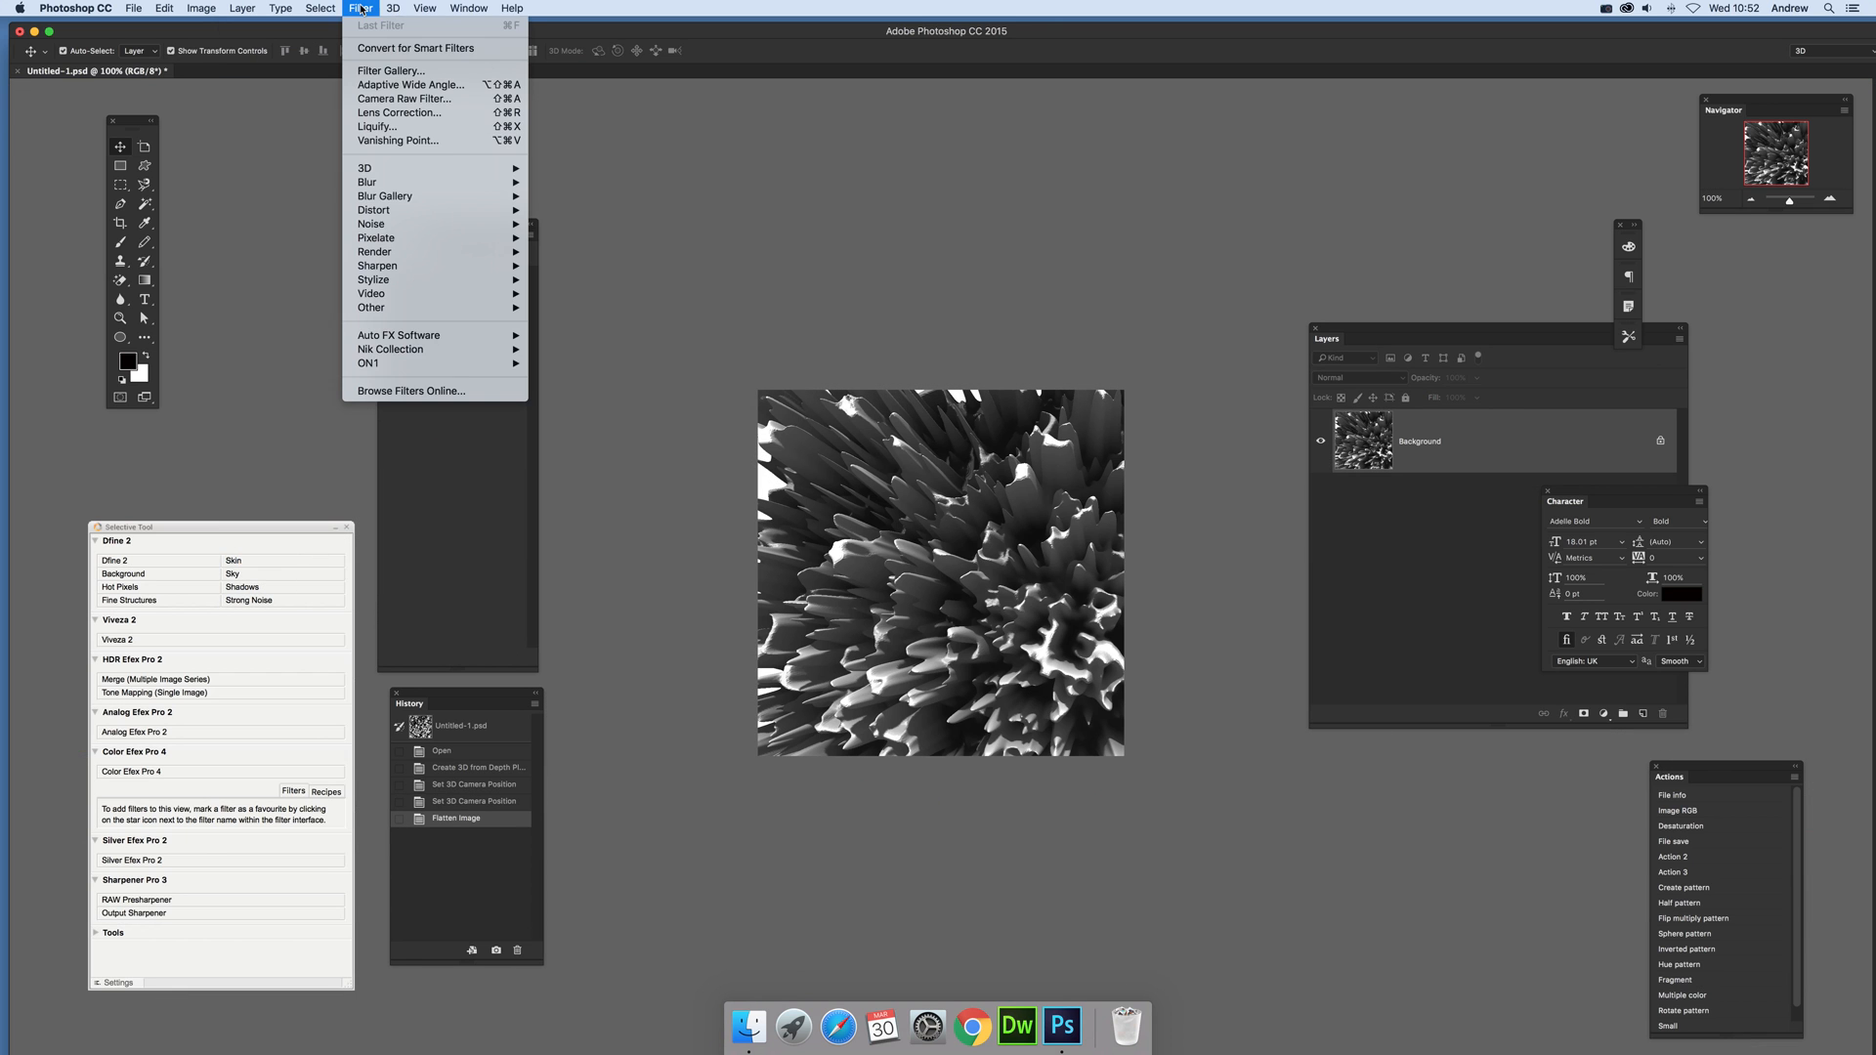
{"action": "mouse_move", "coordinate": [469, 279]}
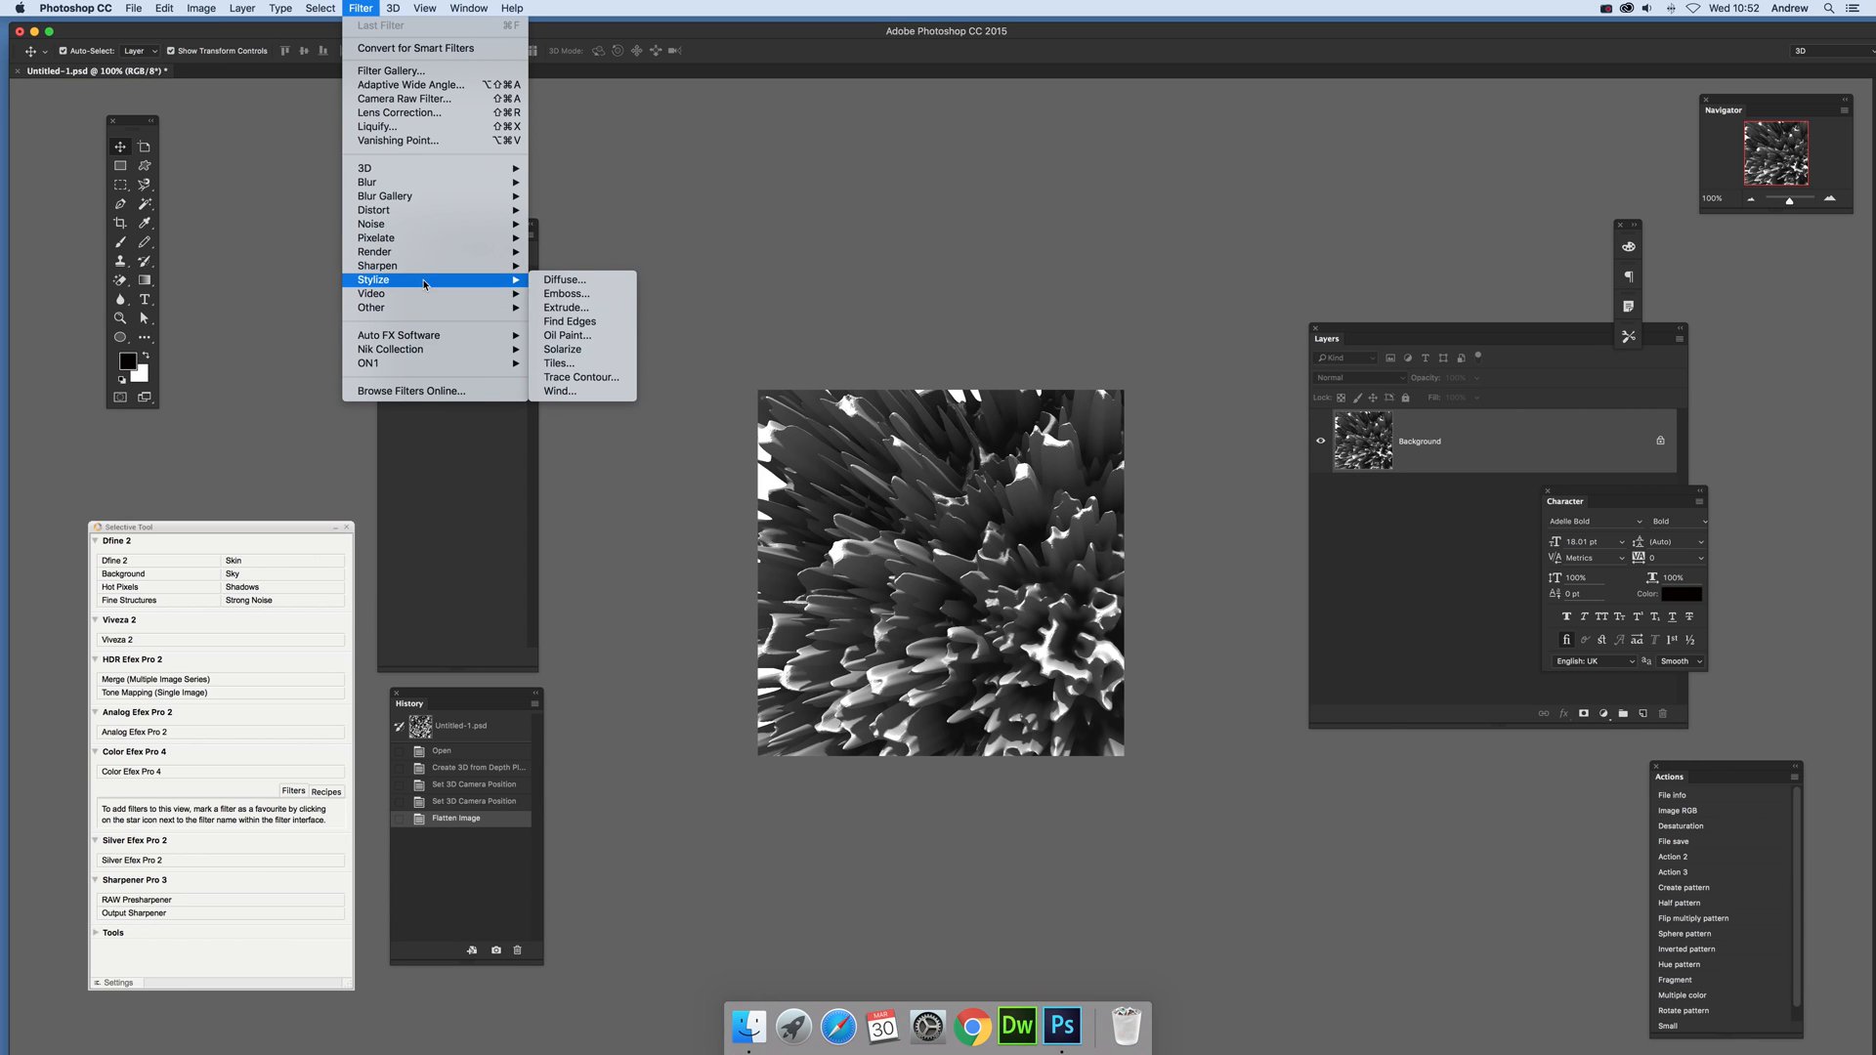
{"action": "left_click", "coordinate": [552, 335]}
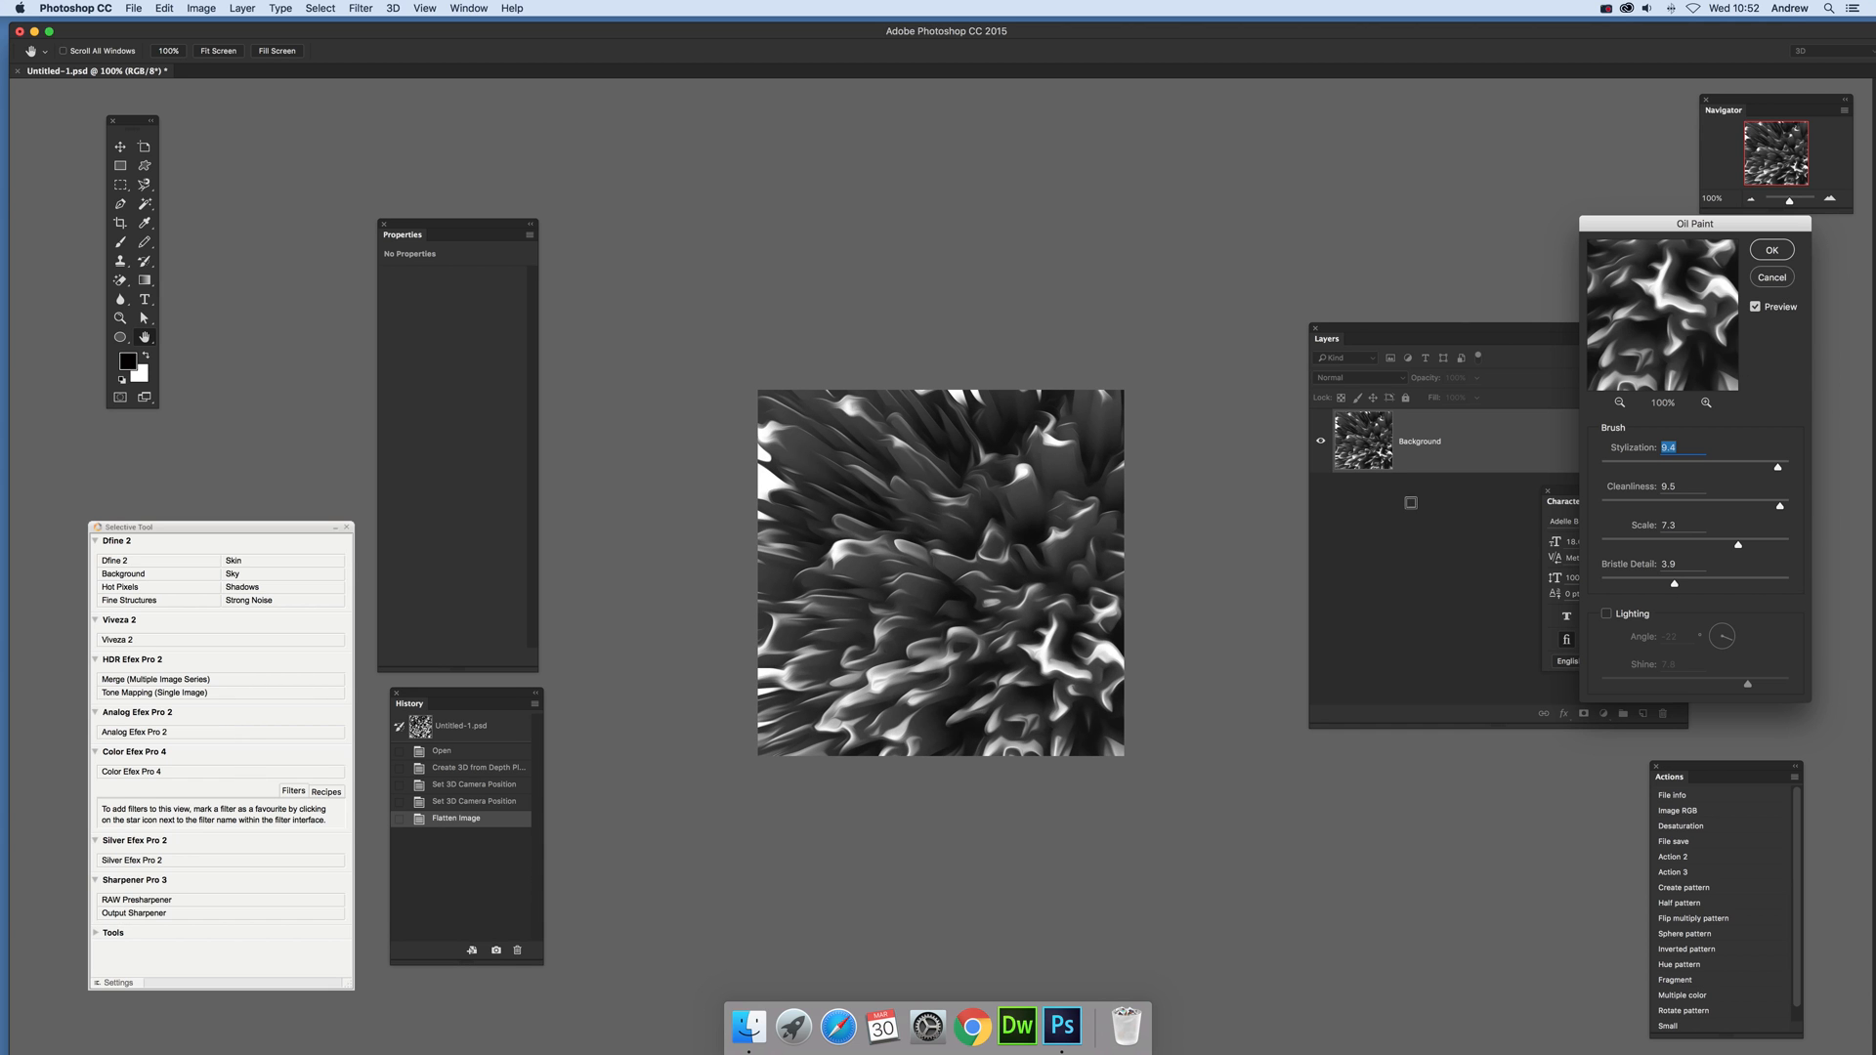
{"action": "left_click_drag", "start_coordinate": [1781, 471], "coordinate": [1777, 469]}
{"action": "left_click", "coordinate": [1772, 250]}
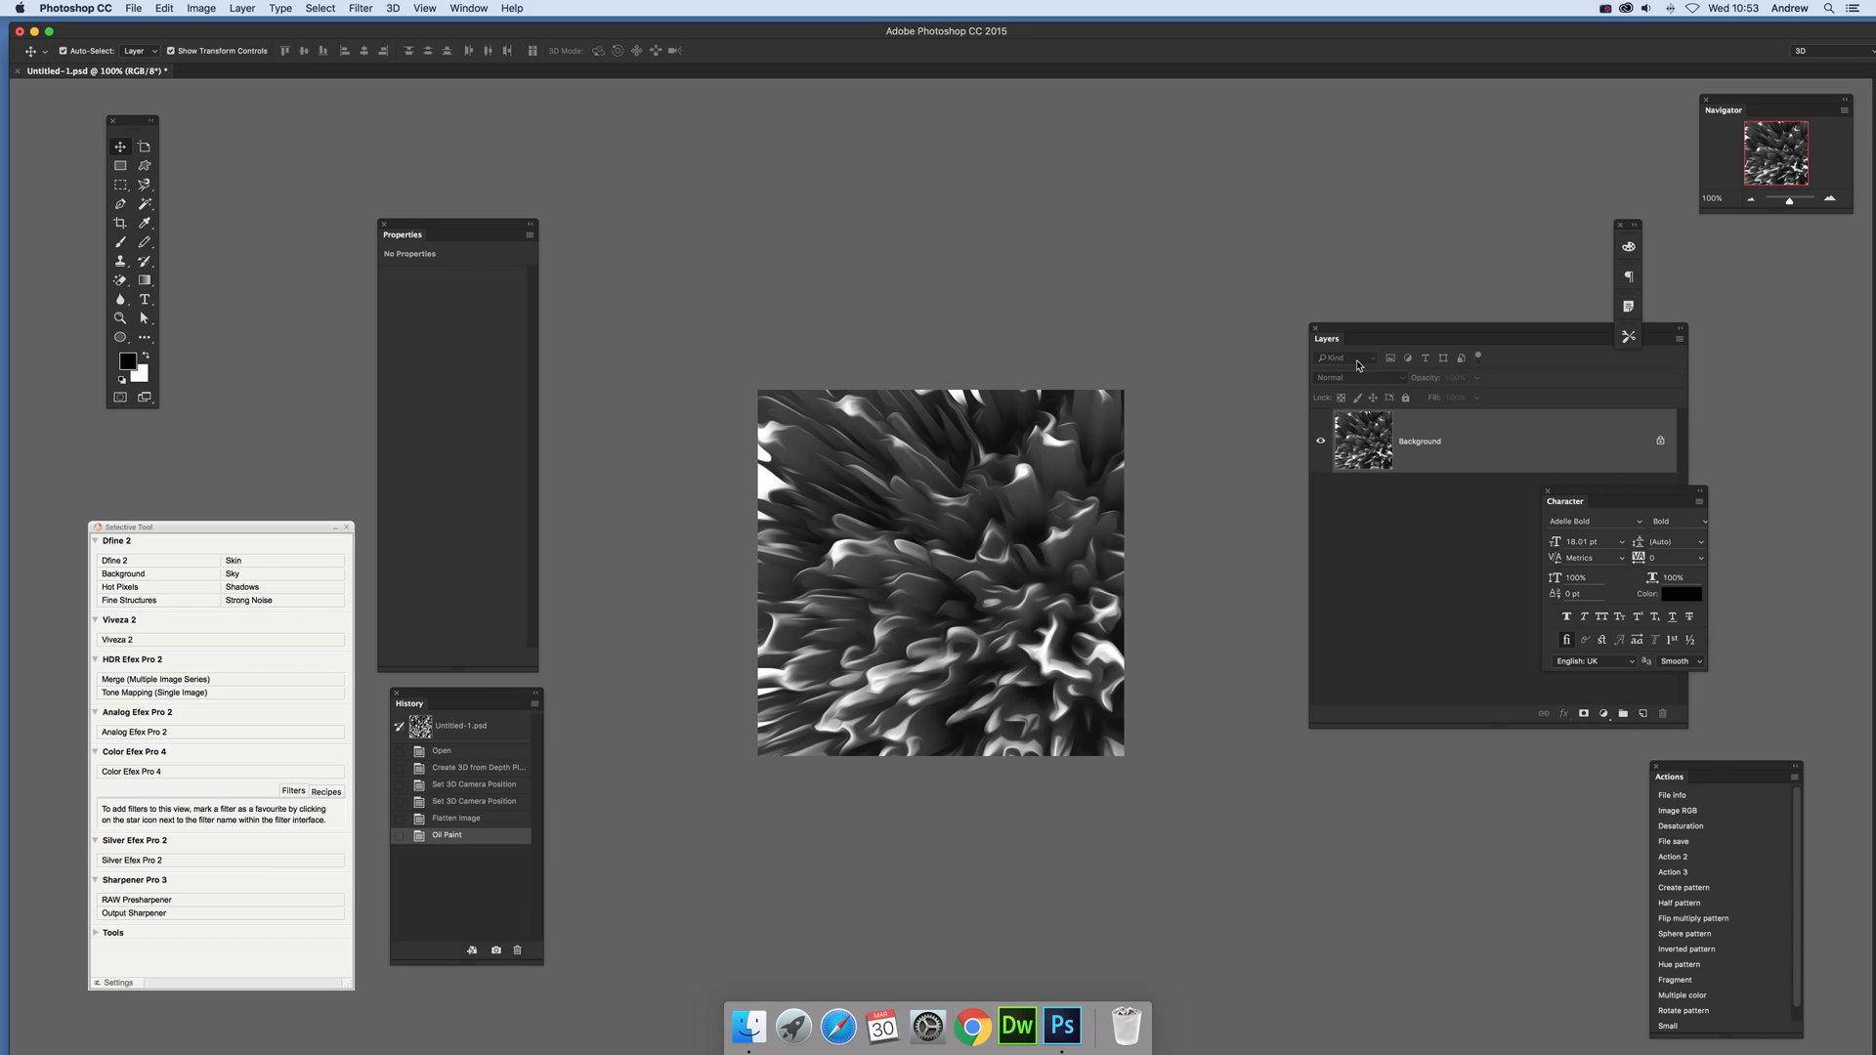
Step: Reapply the Oil Paint filter with the same settings three more times to smooth the spikes further
{"action": "left_click", "coordinate": [393, 8]}
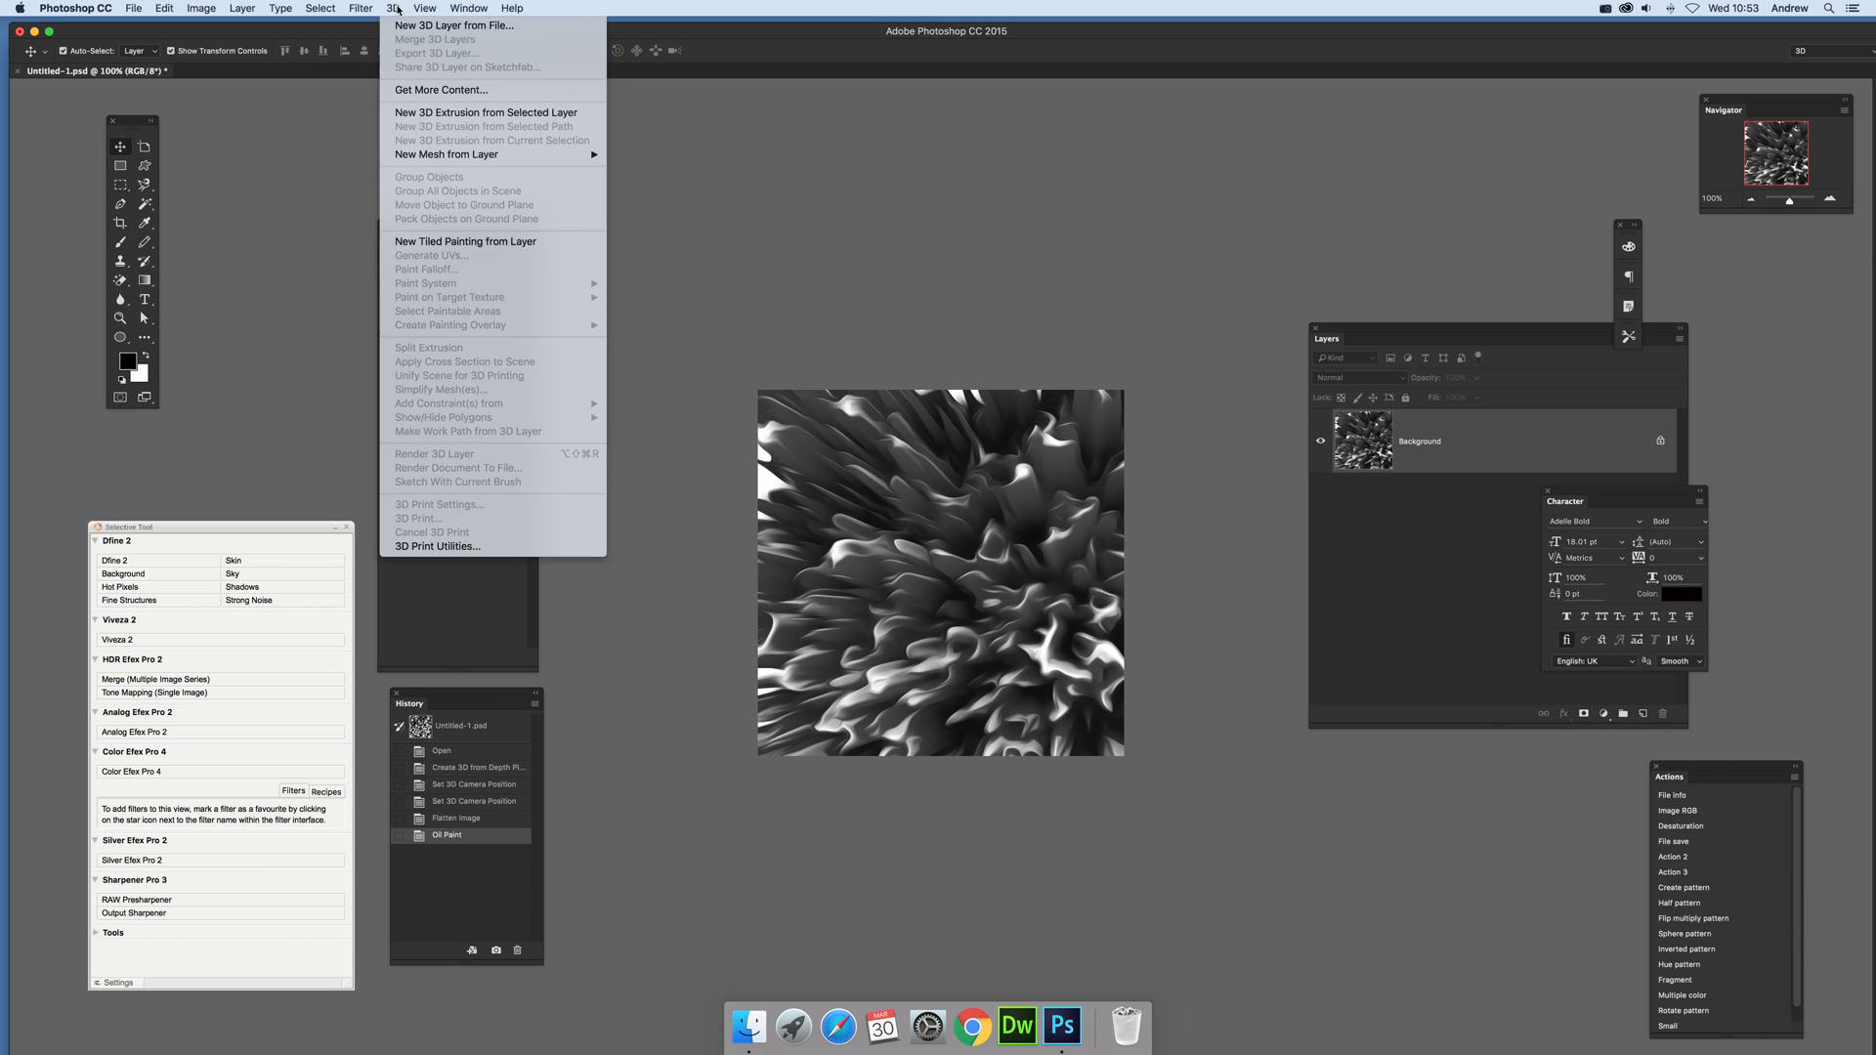
{"action": "left_click", "coordinate": [371, 25]}
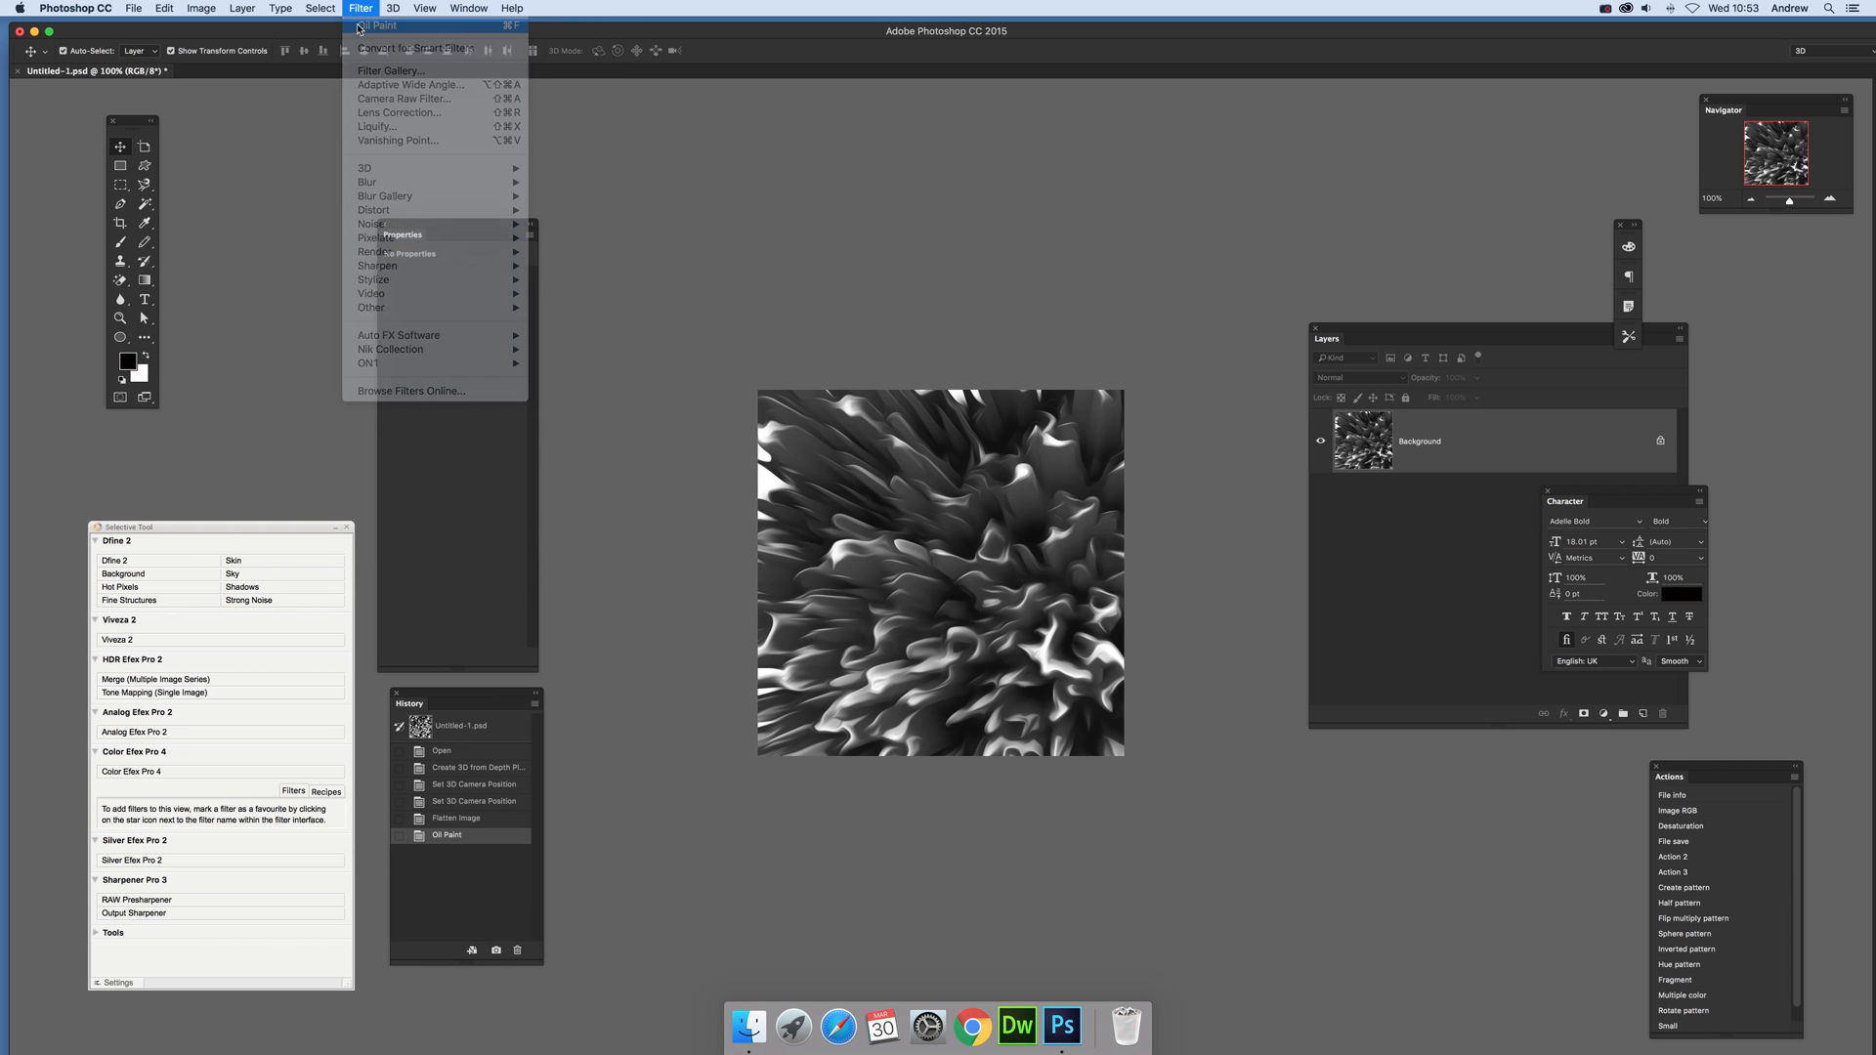
{"action": "left_click", "coordinate": [361, 8]}
{"action": "left_click", "coordinate": [371, 25]}
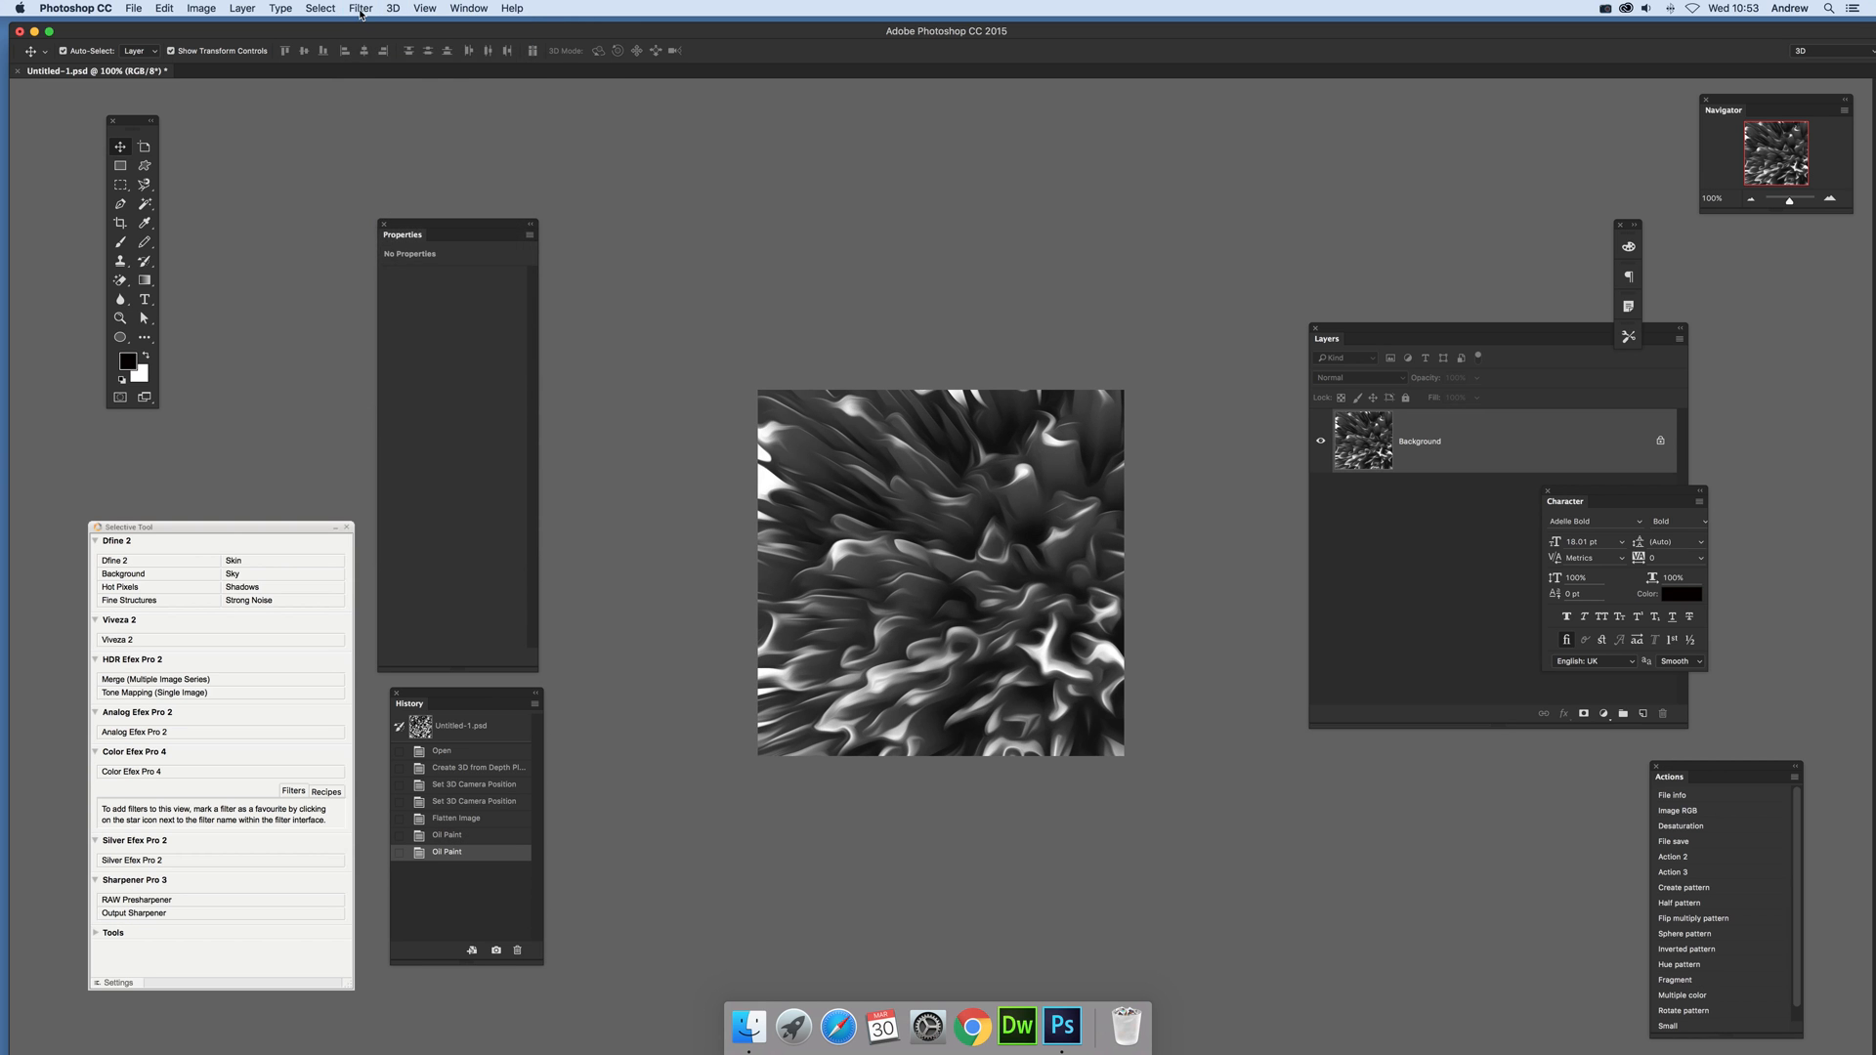
{"action": "left_click", "coordinate": [360, 7]}
{"action": "left_click", "coordinate": [371, 26]}
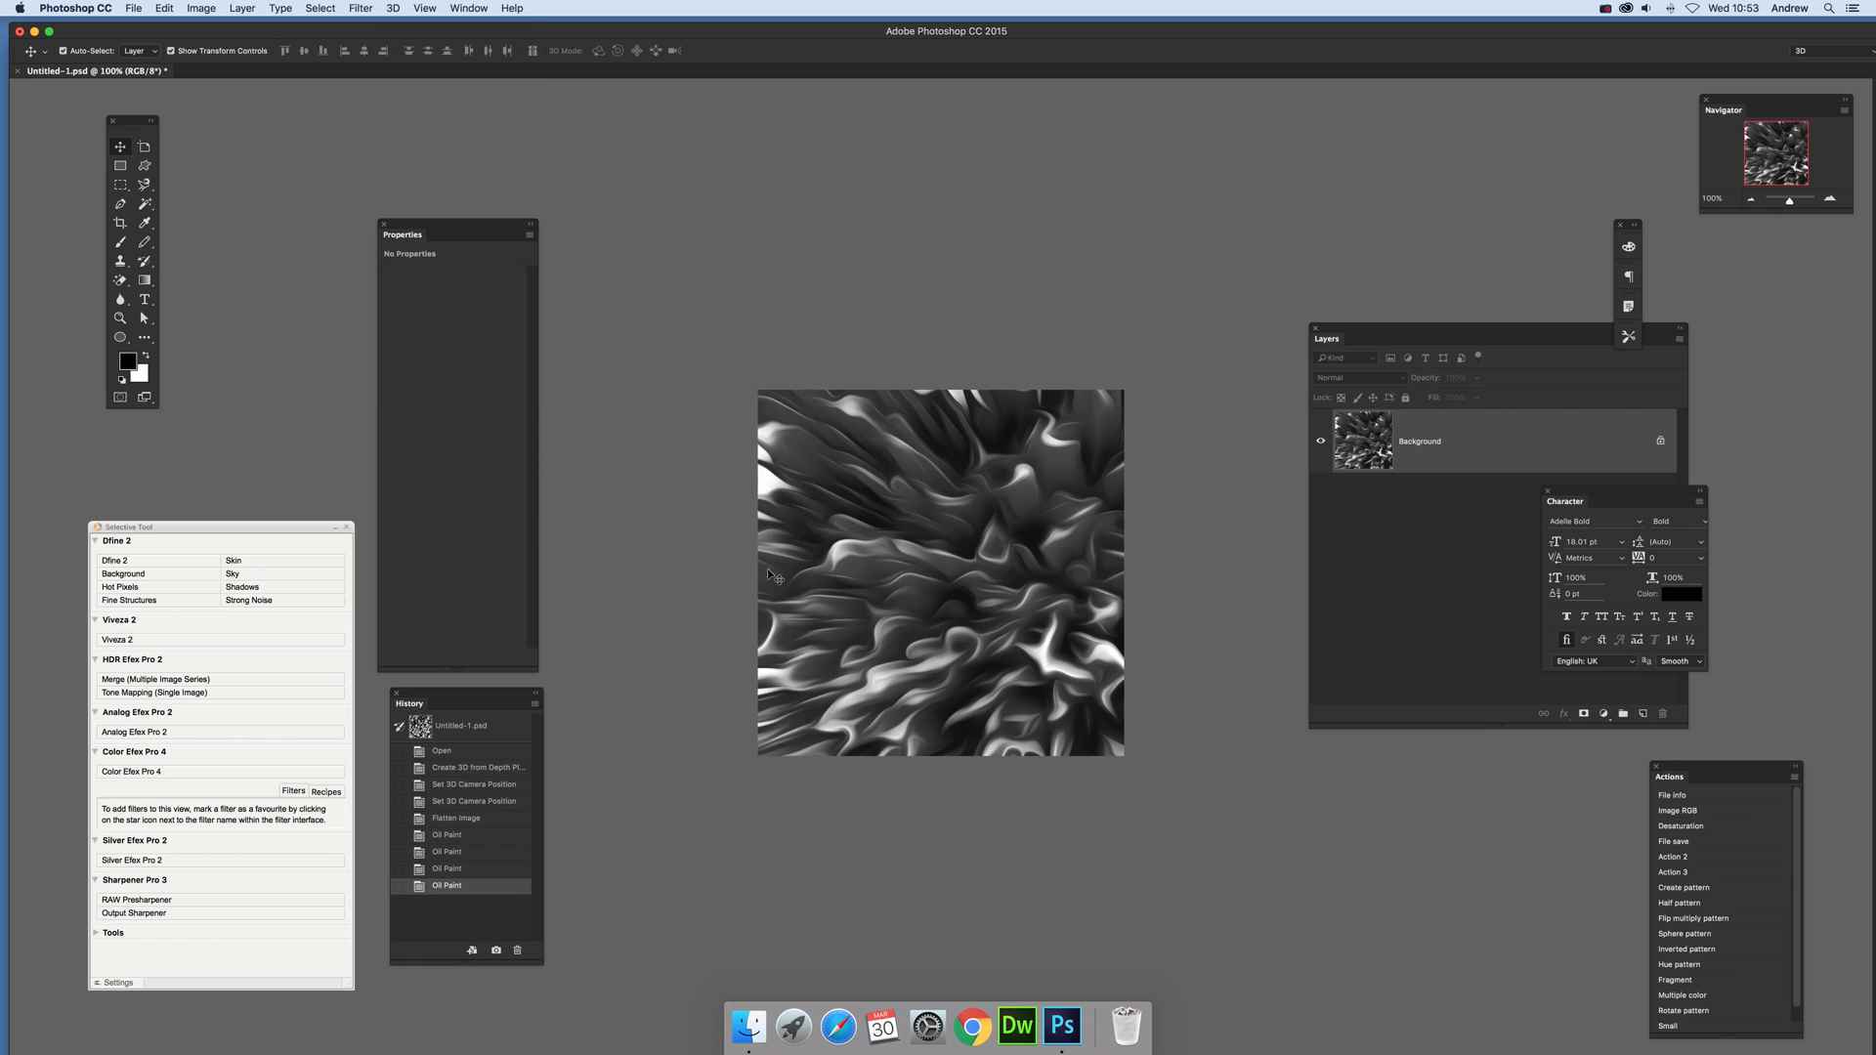
Step: Colorize the image orange-brown with a Hue/Saturation adjustment, using hue 32 and saturation 68
{"action": "left_click", "coordinate": [201, 8]}
{"action": "mouse_move", "coordinate": [205, 45]}
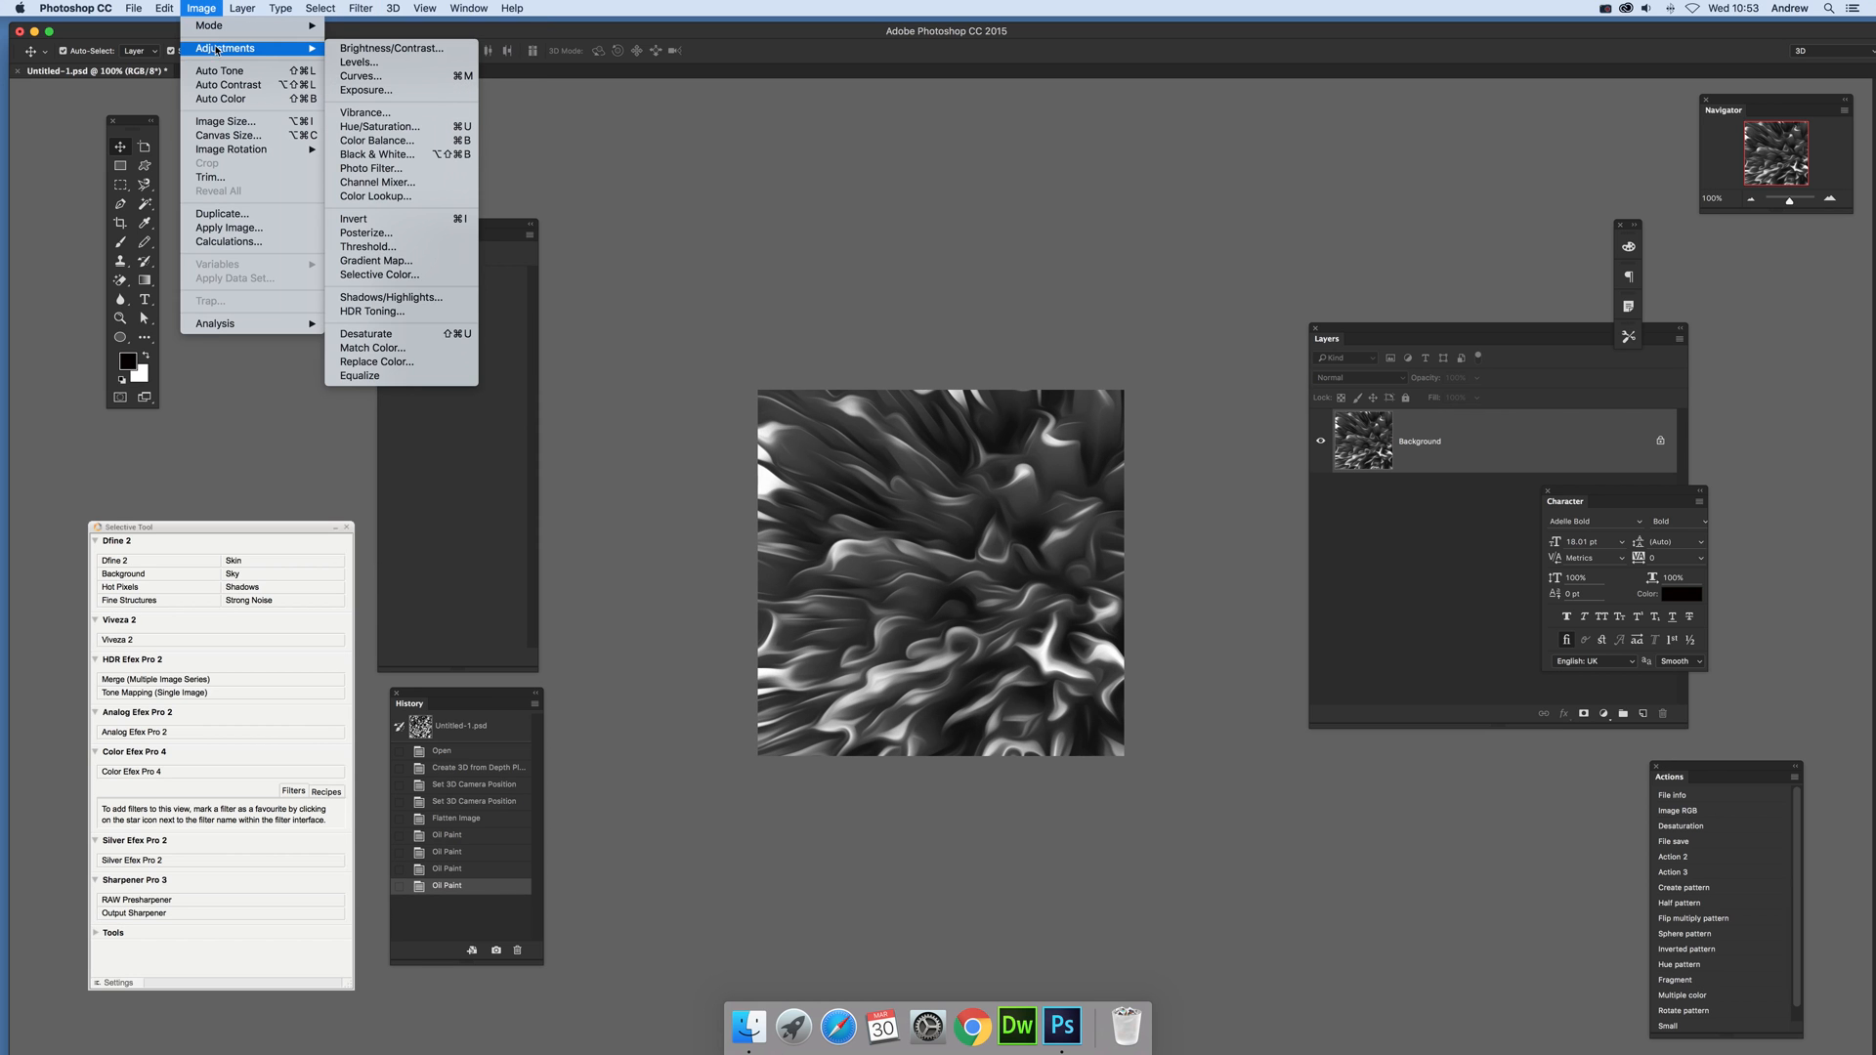
{"action": "left_click", "coordinate": [380, 126]}
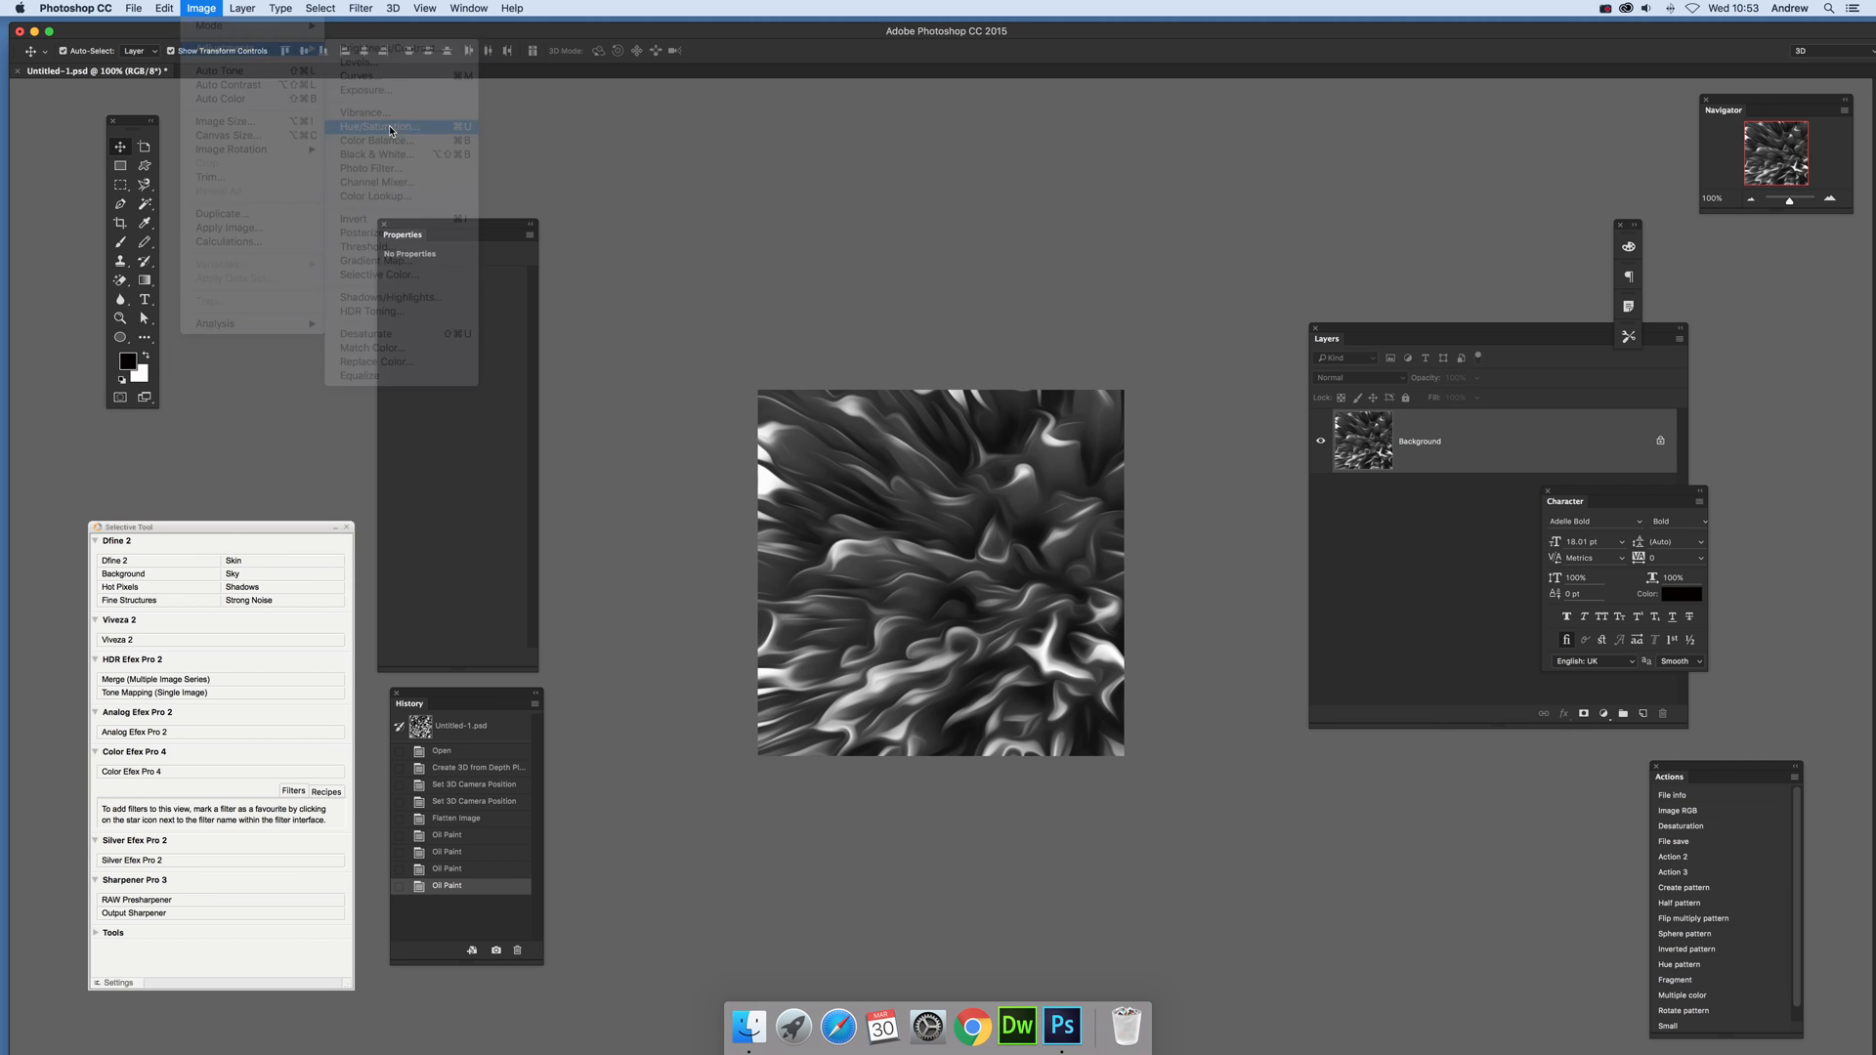
{"action": "left_click", "coordinate": [1485, 717]}
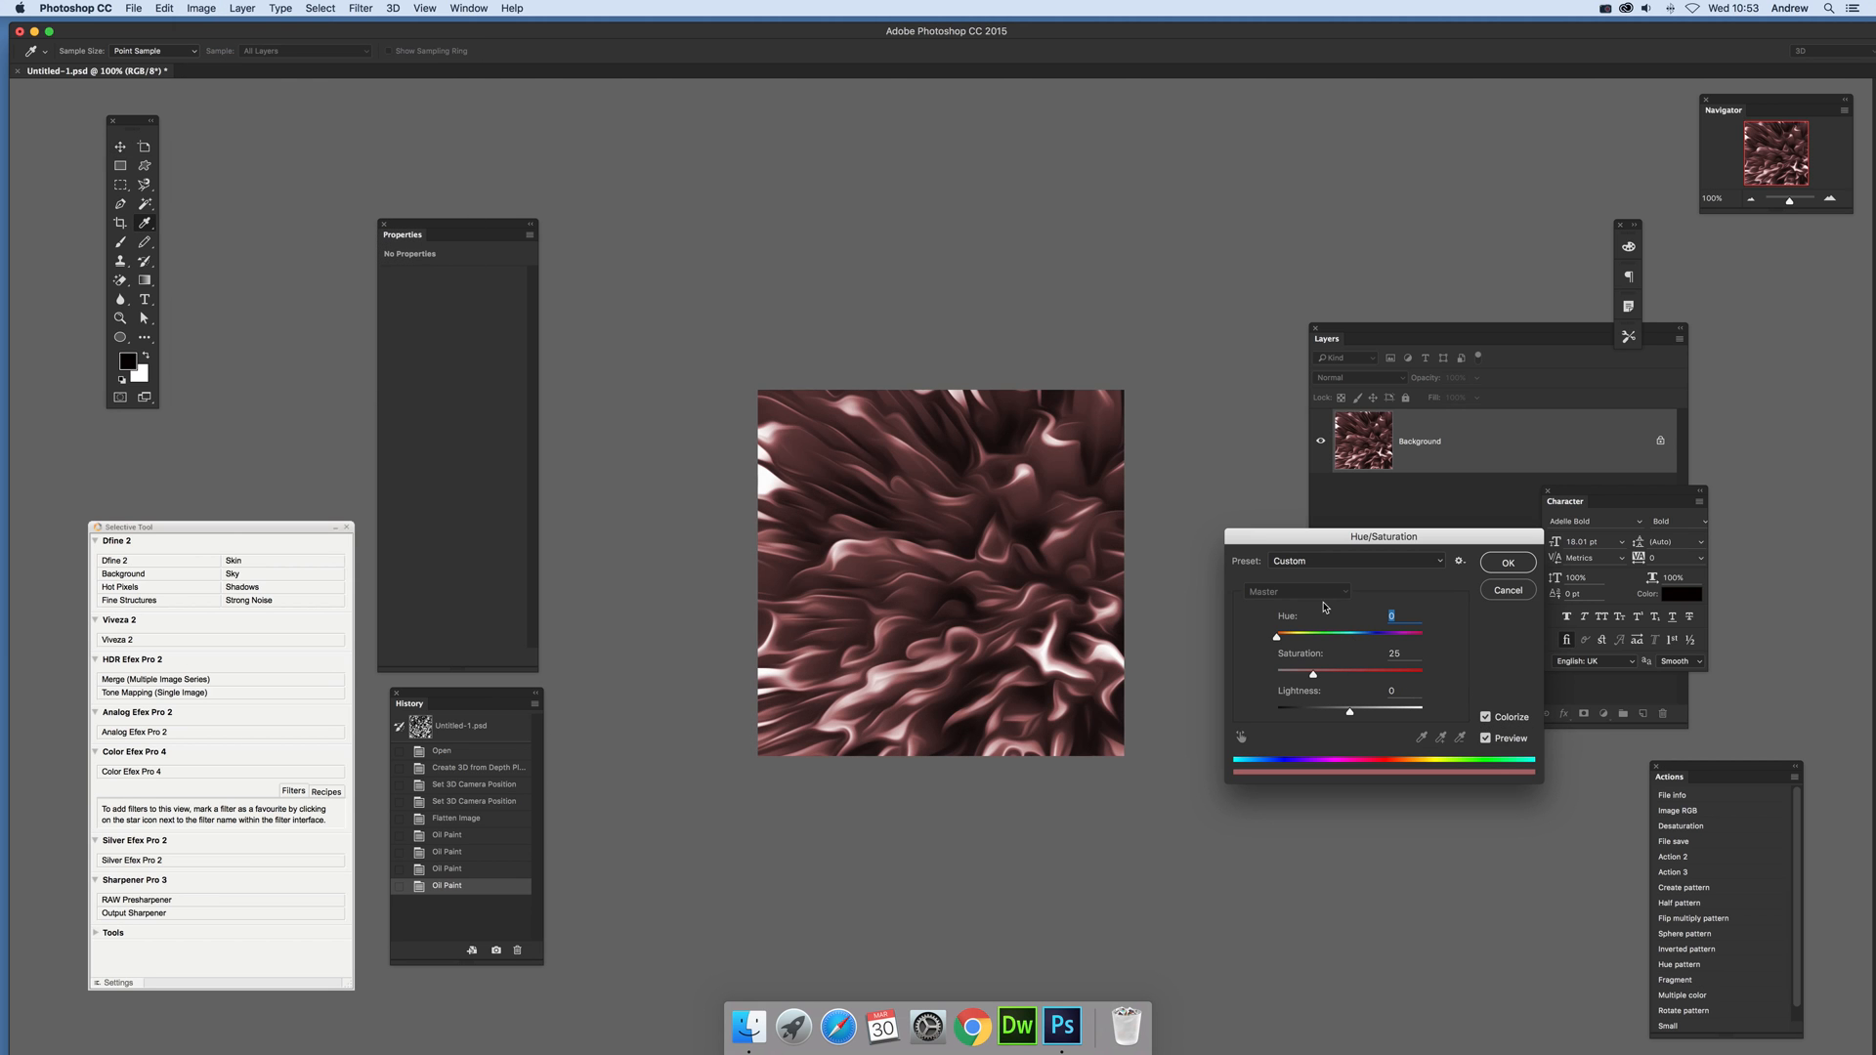
{"action": "mouse_move", "coordinate": [1296, 639]}
{"action": "left_mouse_down"}
{"action": "mouse_move", "coordinate": [1343, 677]}
{"action": "mouse_move", "coordinate": [1380, 677]}
{"action": "mouse_move", "coordinate": [1304, 676]}
{"action": "mouse_move", "coordinate": [1380, 677]}
{"action": "mouse_move", "coordinate": [1332, 637]}
{"action": "mouse_move", "coordinate": [1375, 637]}
{"action": "mouse_move", "coordinate": [1289, 639]}
{"action": "left_mouse_up"}
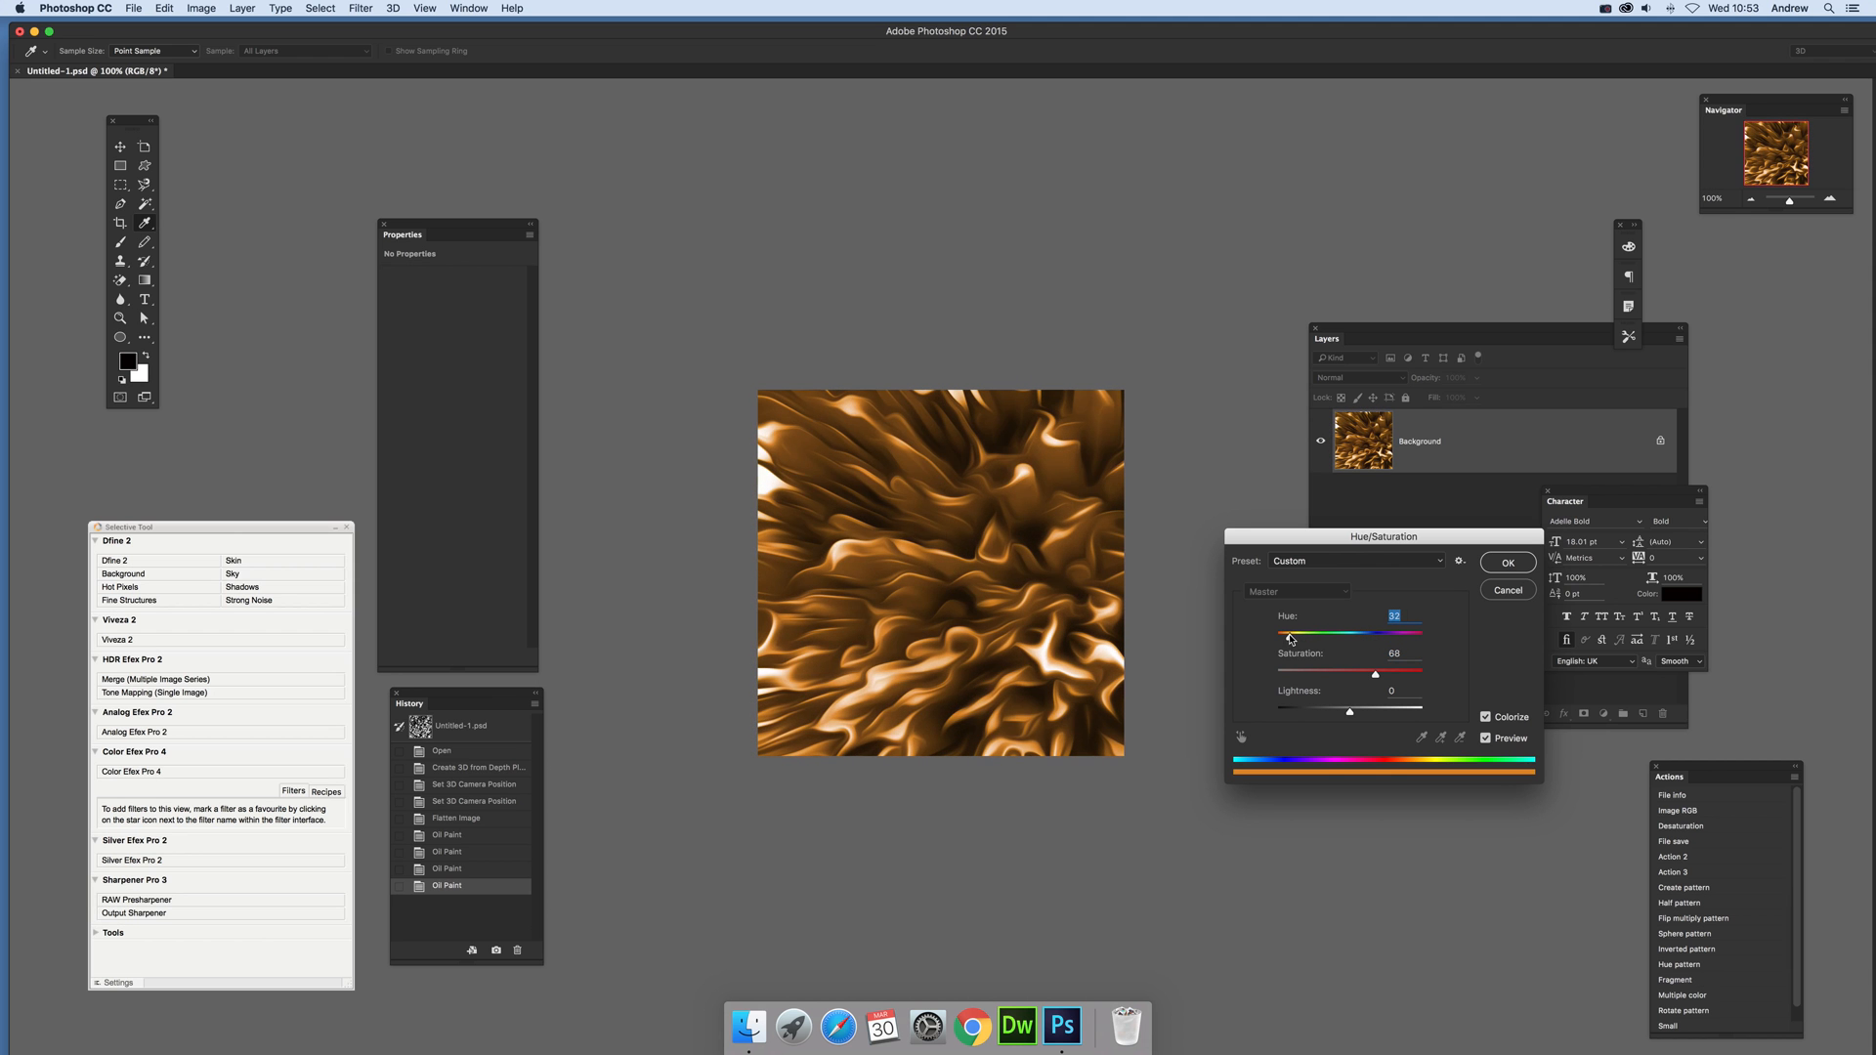
{"action": "left_click", "coordinate": [1506, 564]}
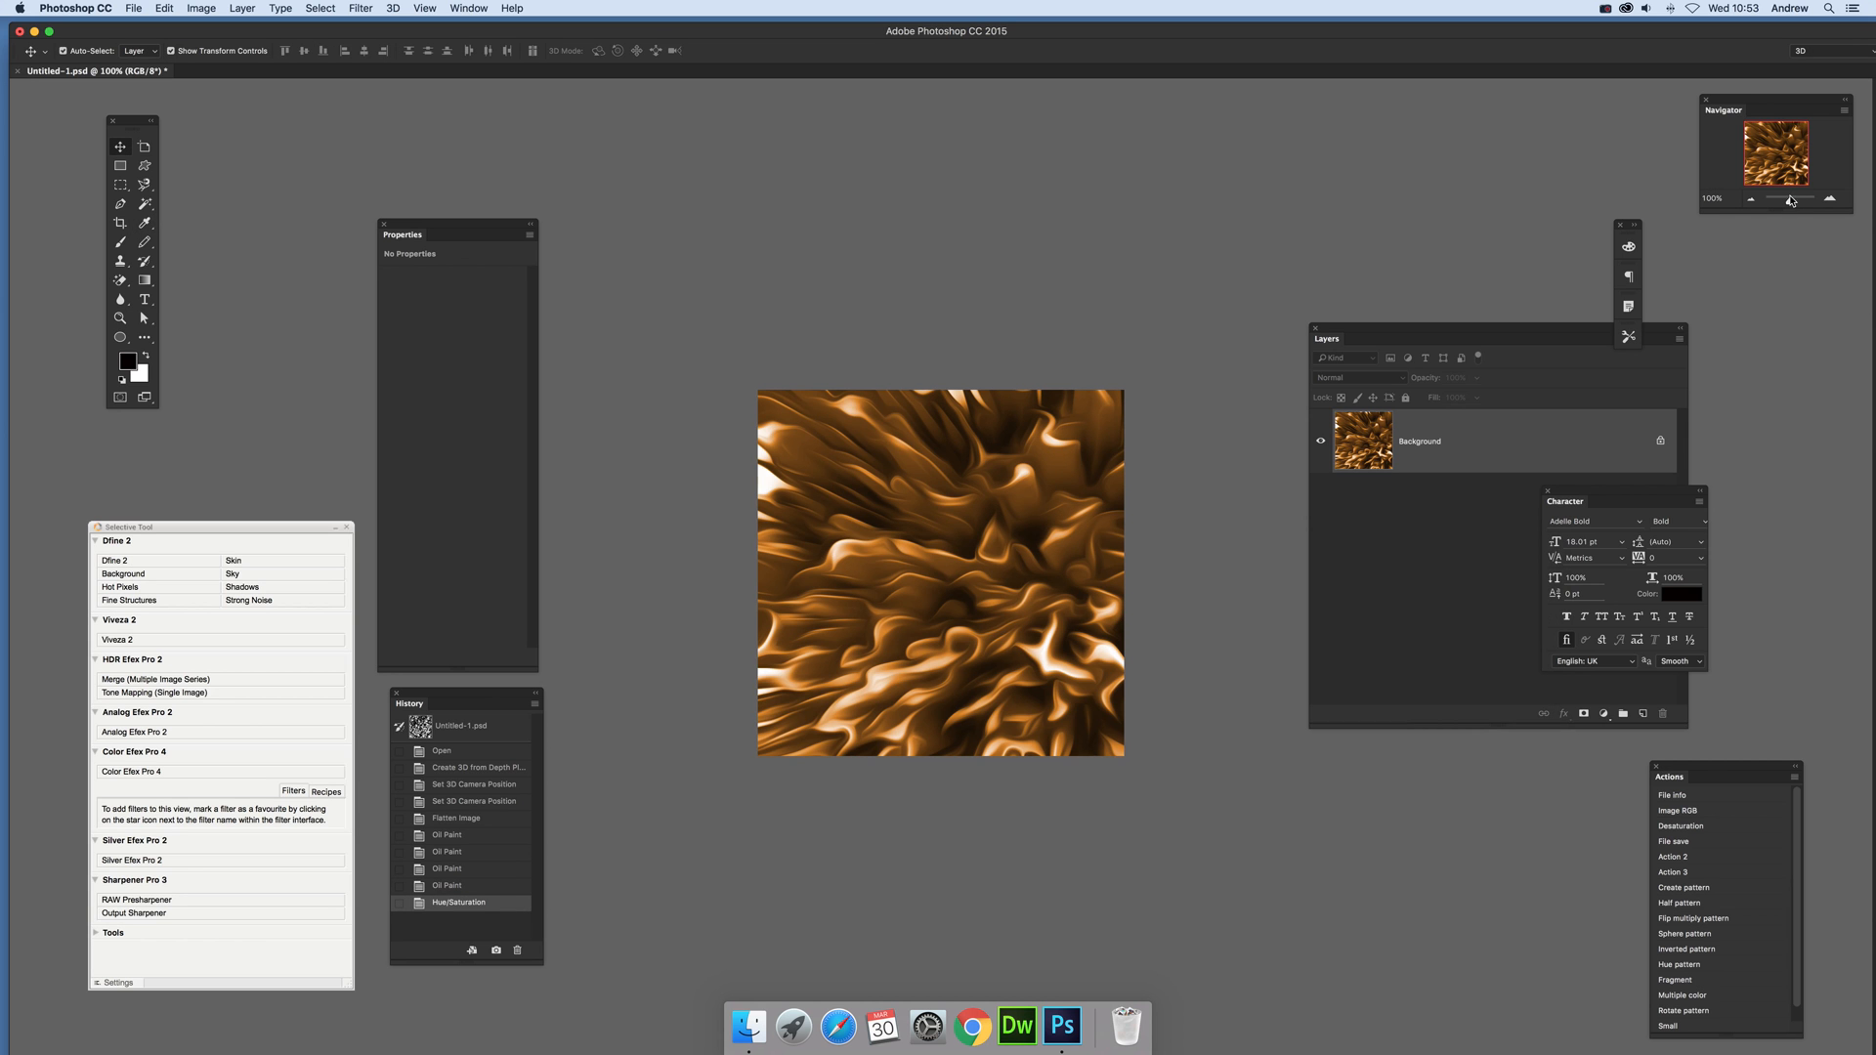
Step: Apply a Color Lookup adjustment to the image using the FallColors.look 3DLUT file
{"action": "left_click_drag", "start_coordinate": [1793, 203], "coordinate": [1796, 204]}
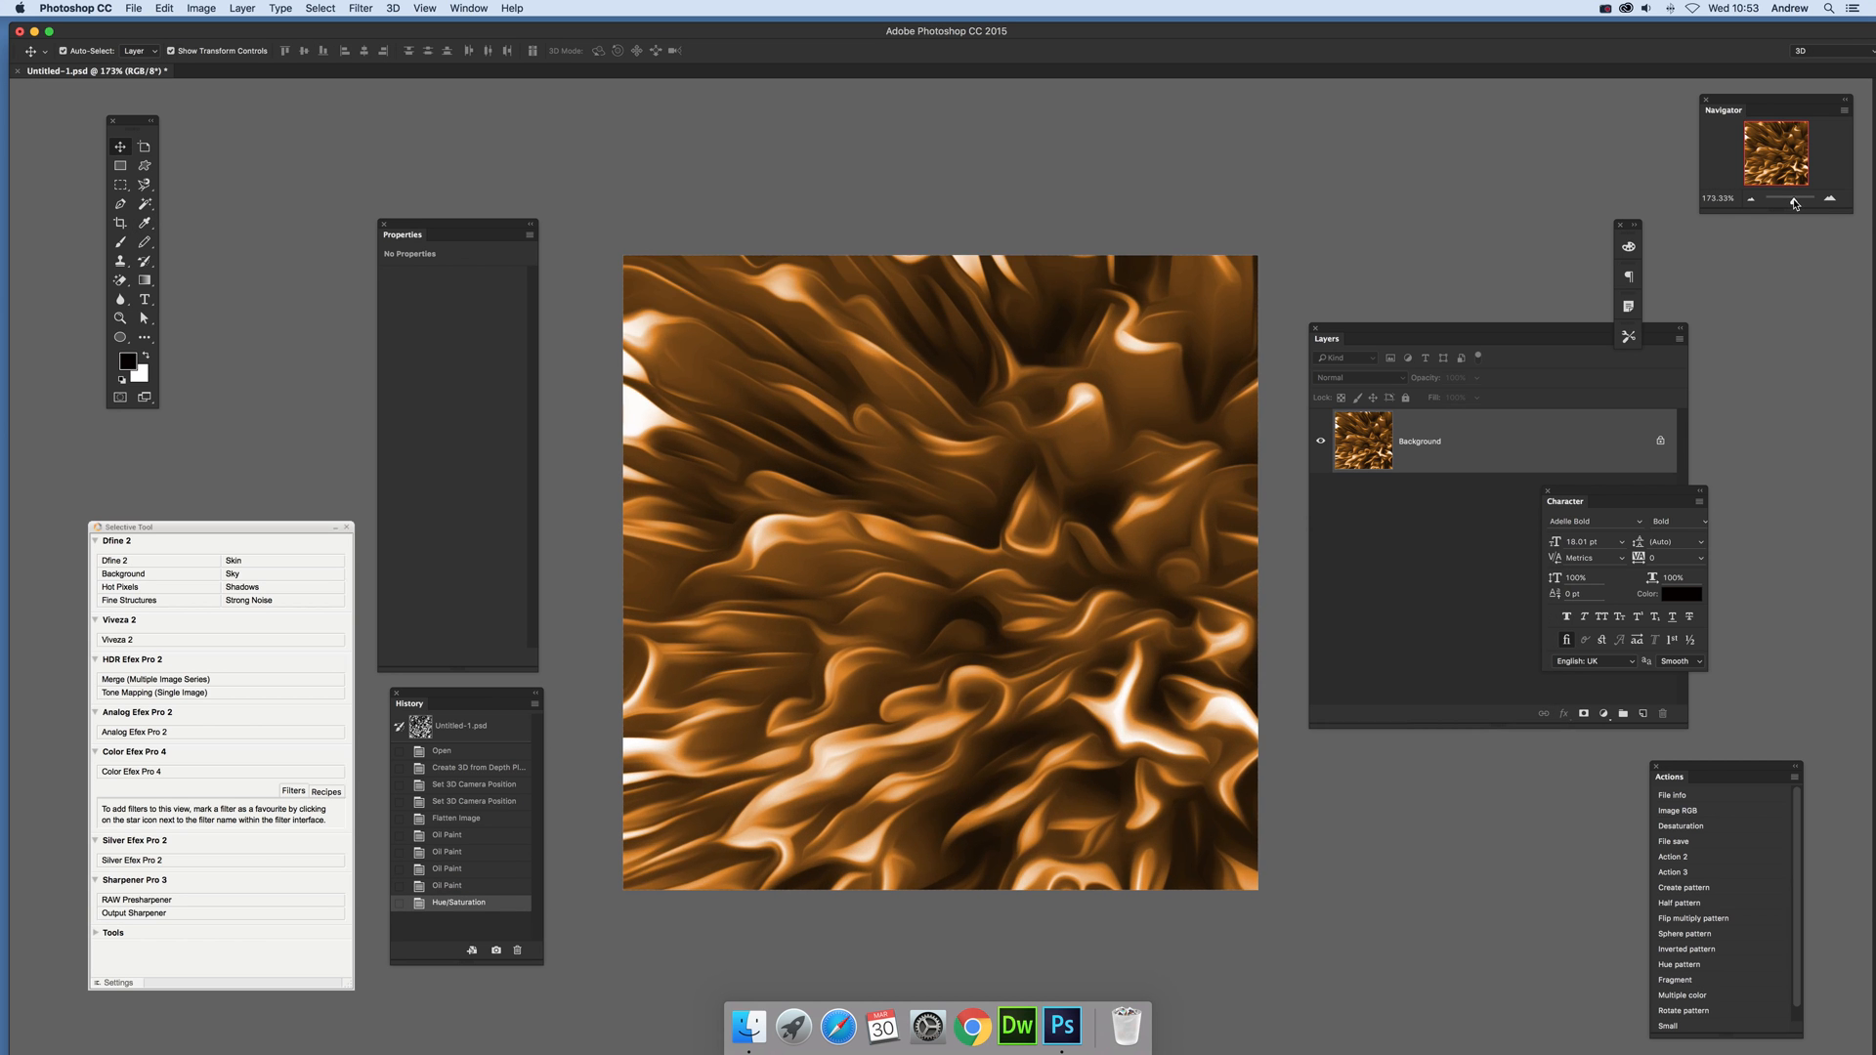
{"action": "left_click", "coordinate": [200, 10]}
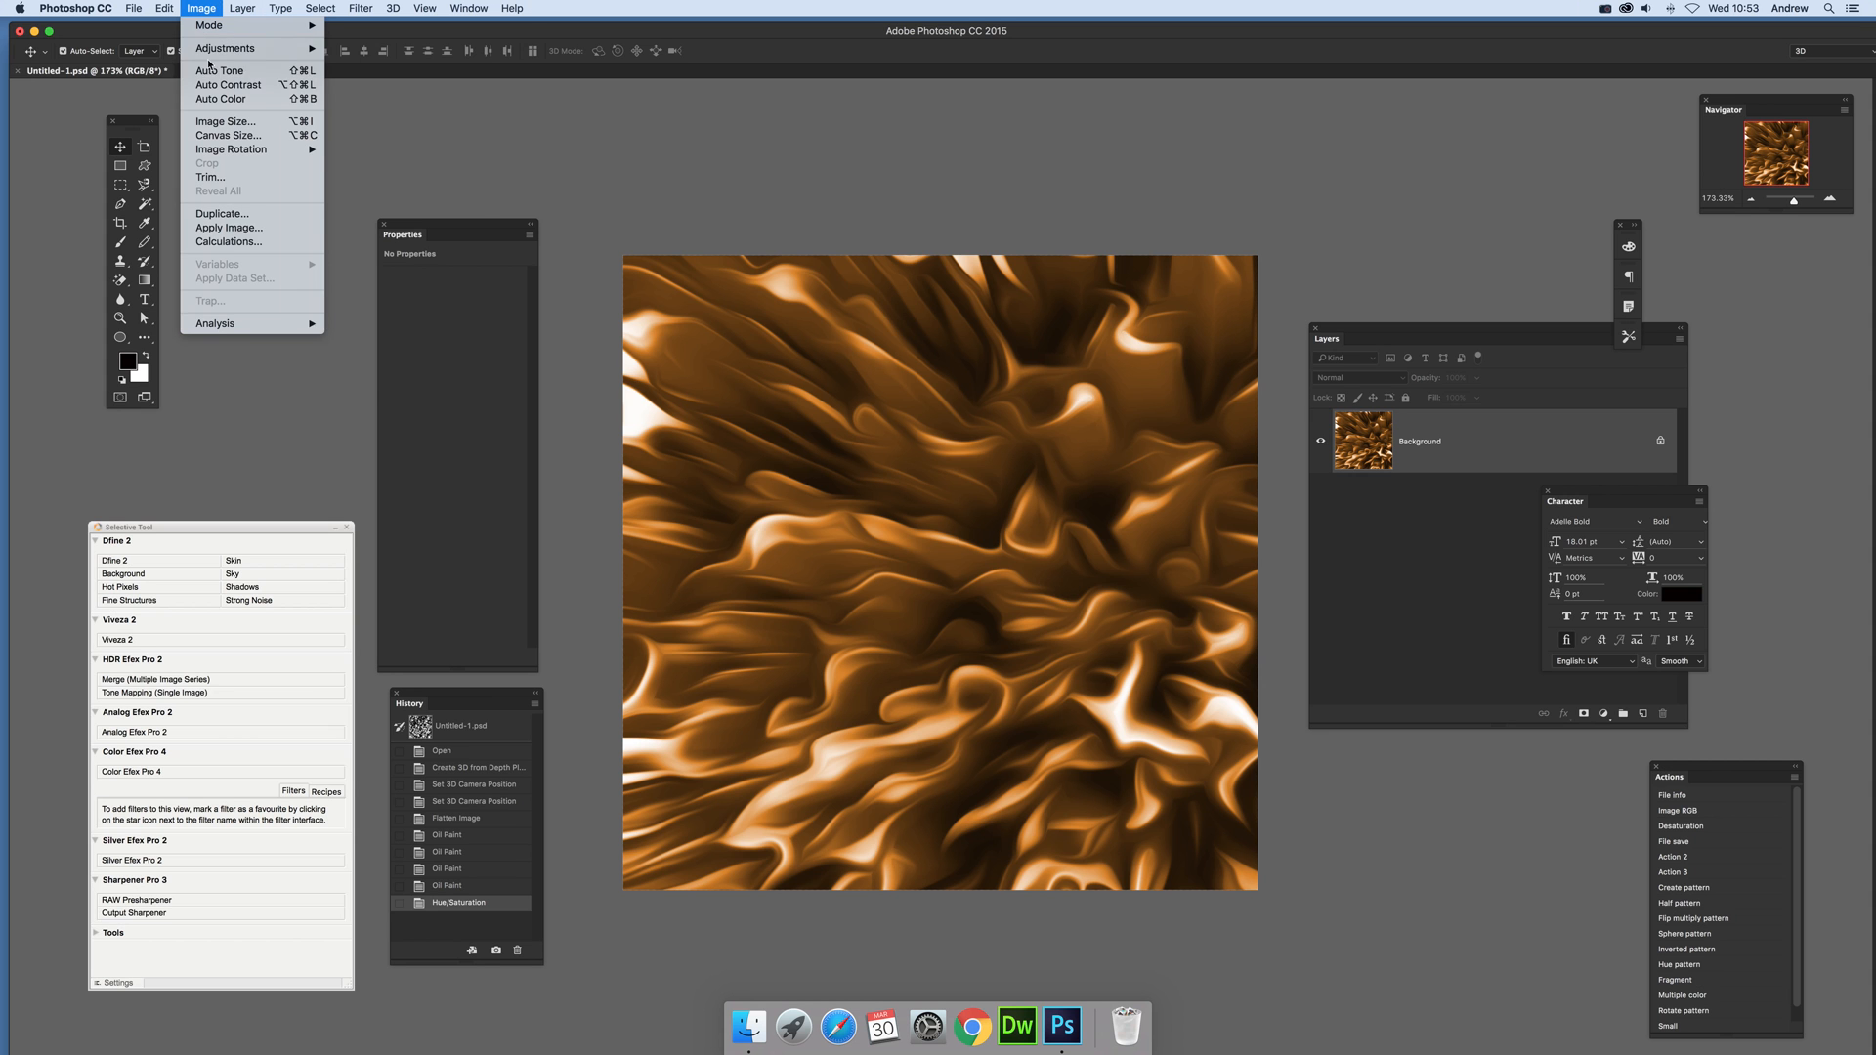
{"action": "mouse_move", "coordinate": [283, 48]}
{"action": "left_click", "coordinate": [414, 197]}
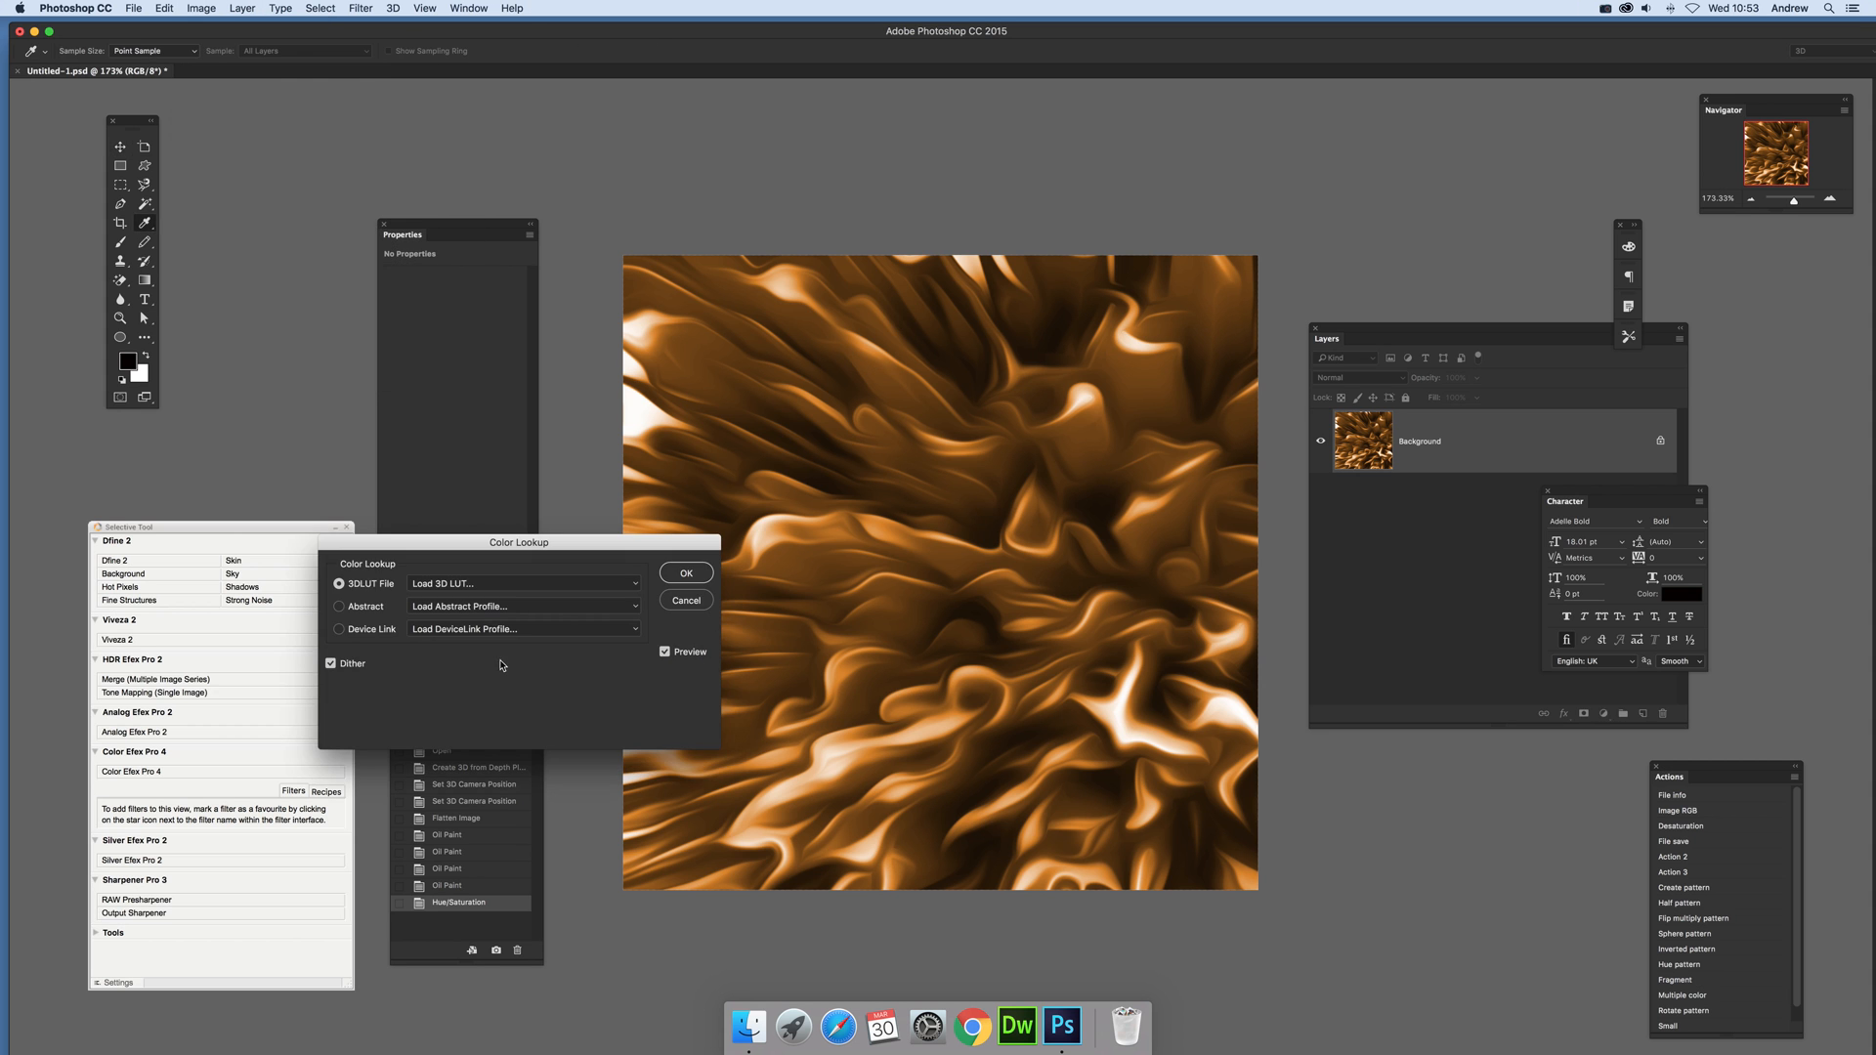
{"action": "left_click", "coordinate": [466, 608]}
{"action": "left_click", "coordinate": [467, 587]}
{"action": "left_click", "coordinate": [467, 586]}
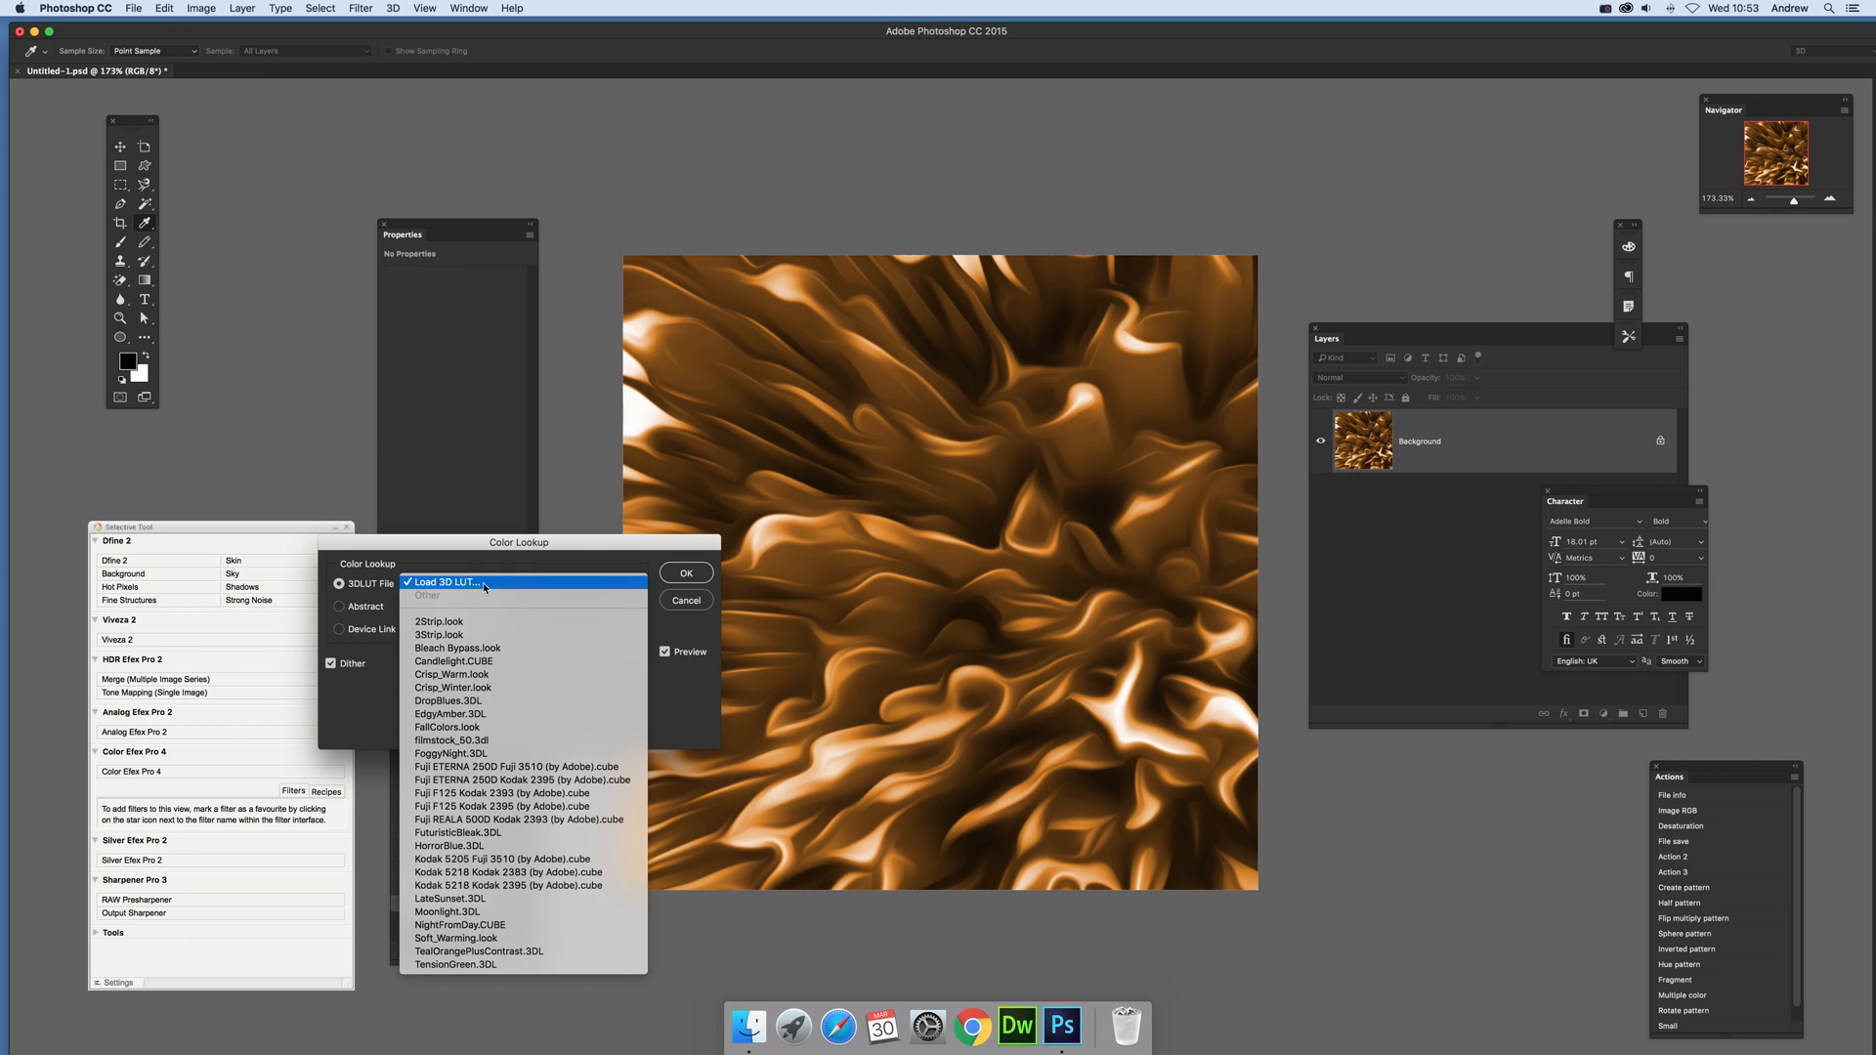
{"action": "left_click", "coordinate": [450, 727]}
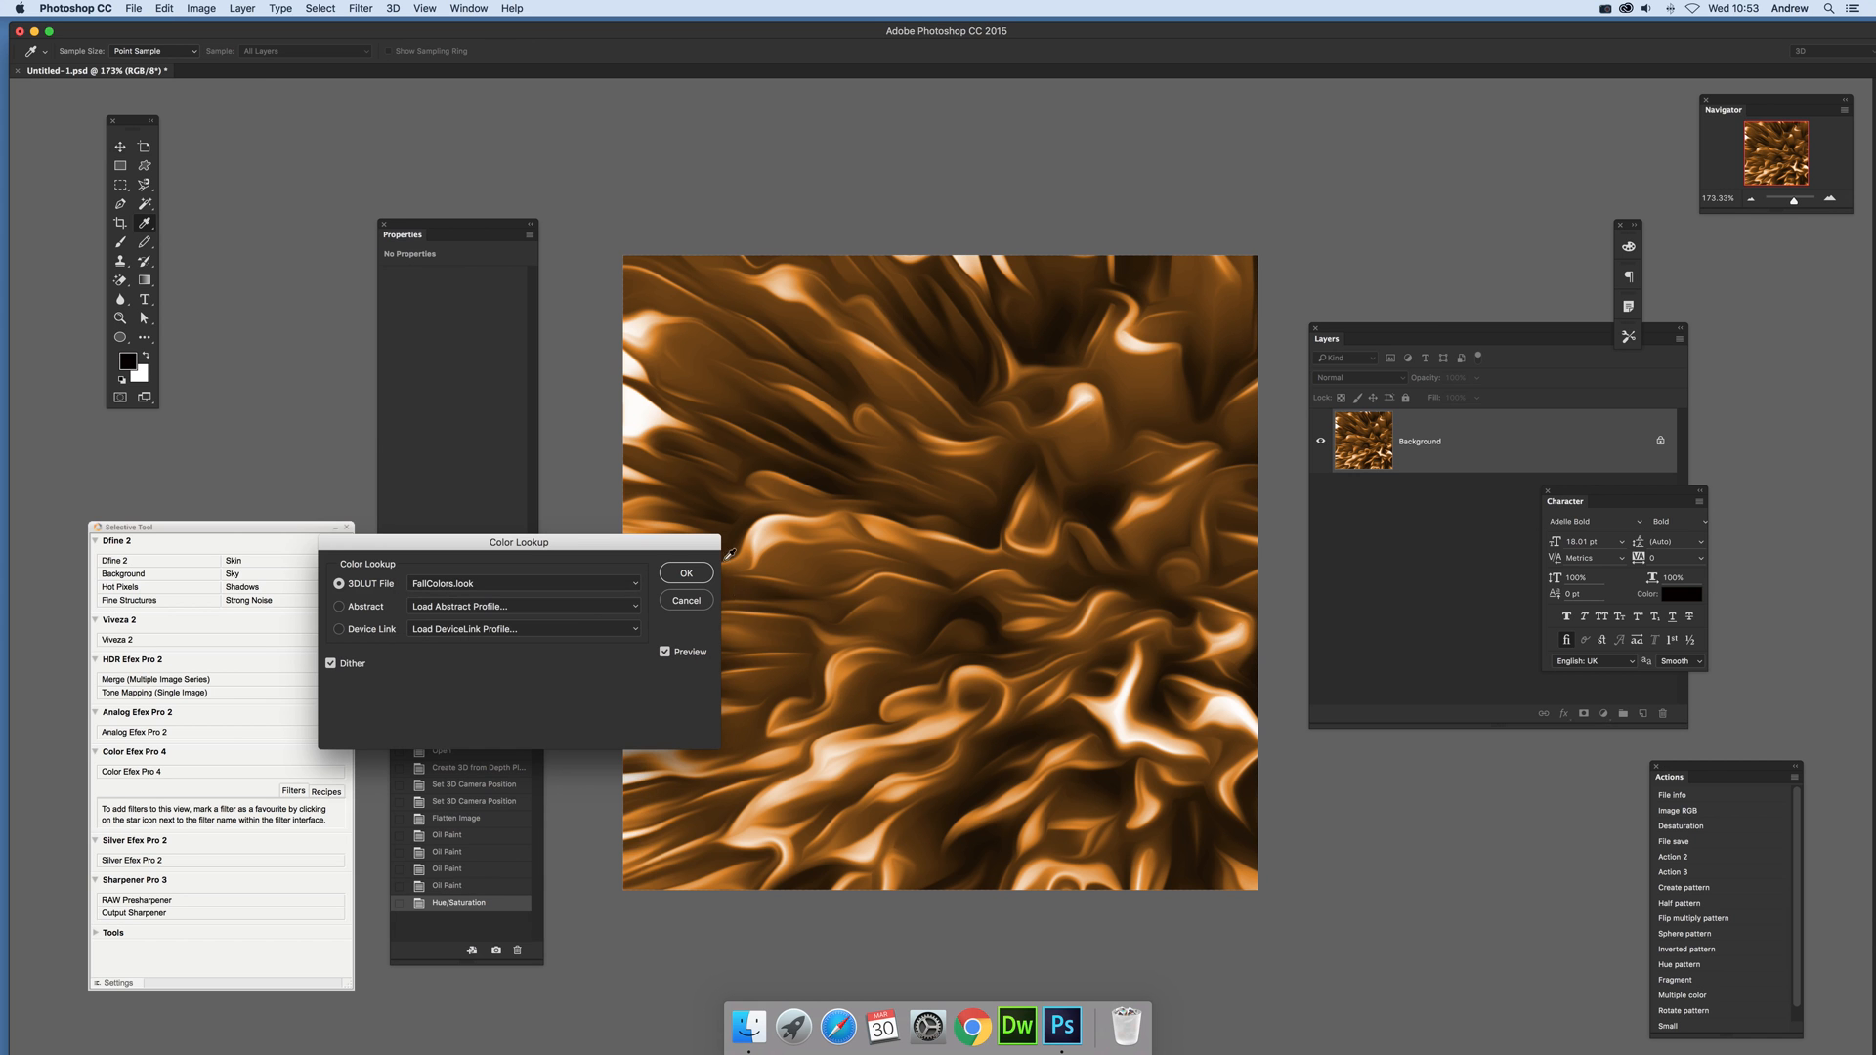
{"action": "left_click", "coordinate": [672, 577]}
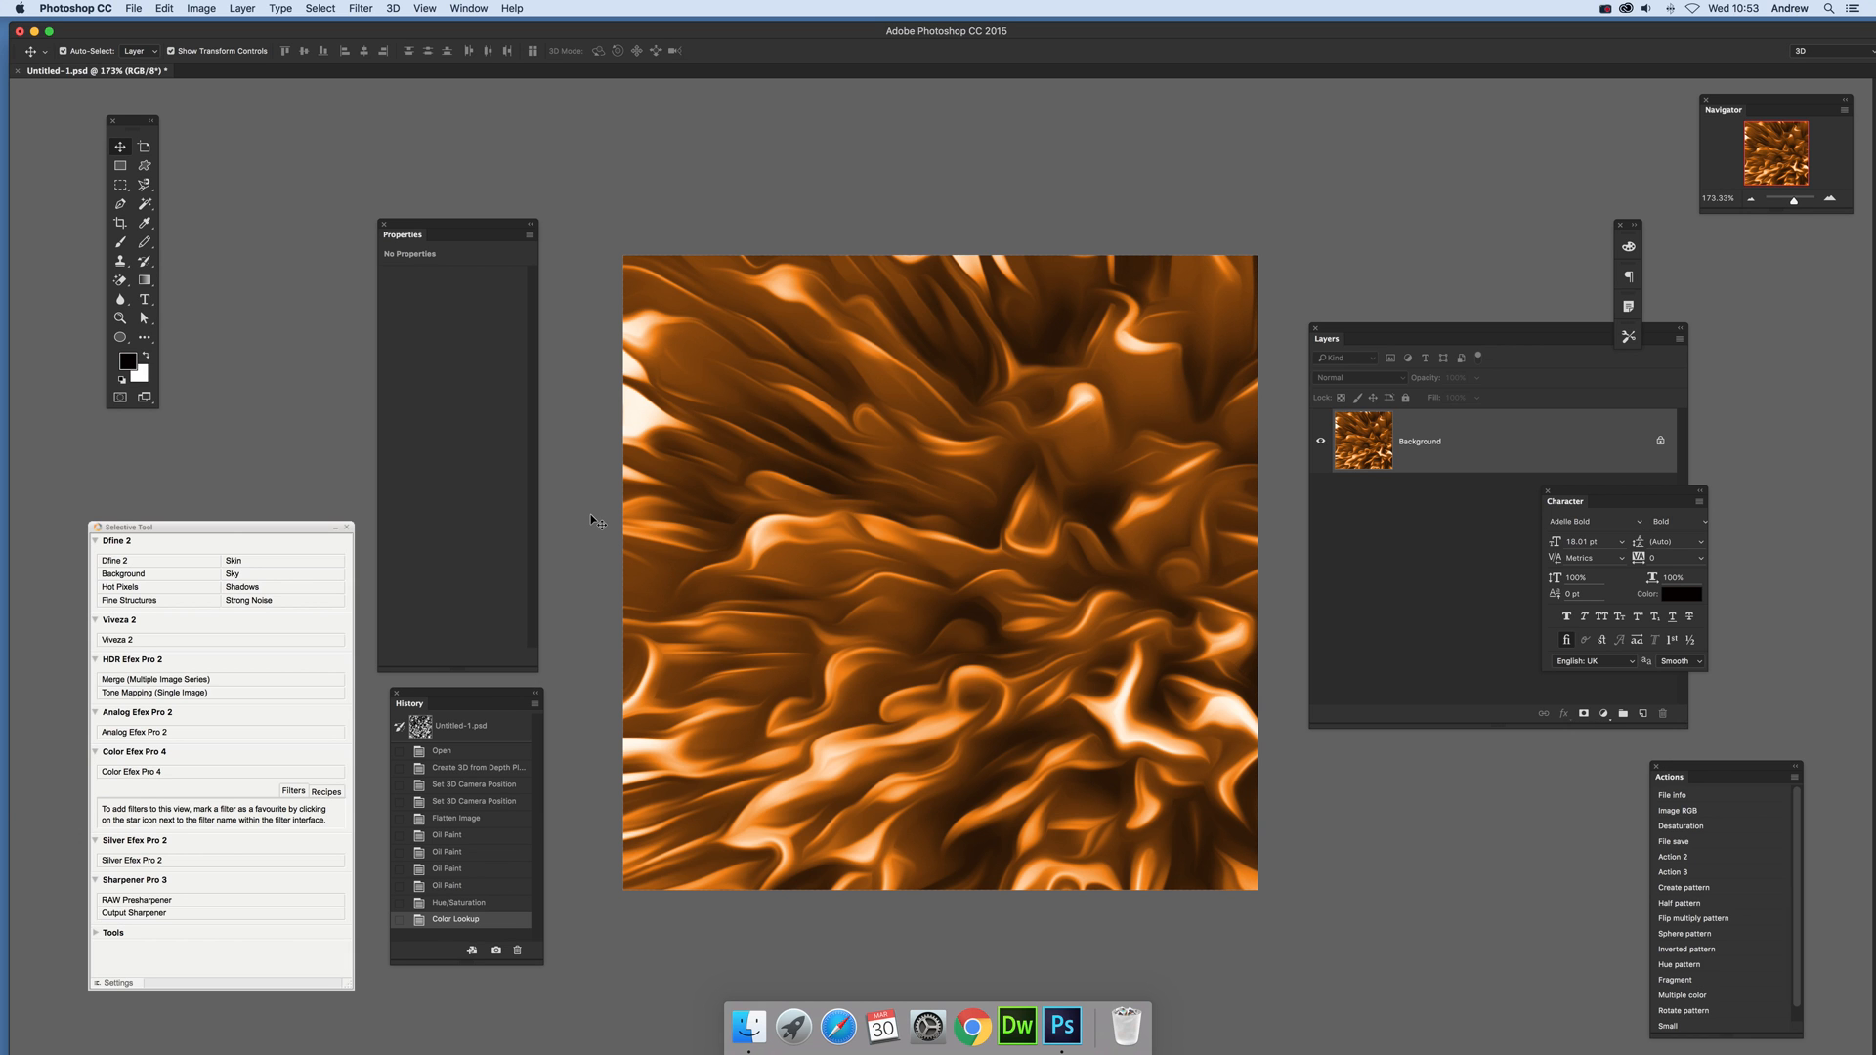